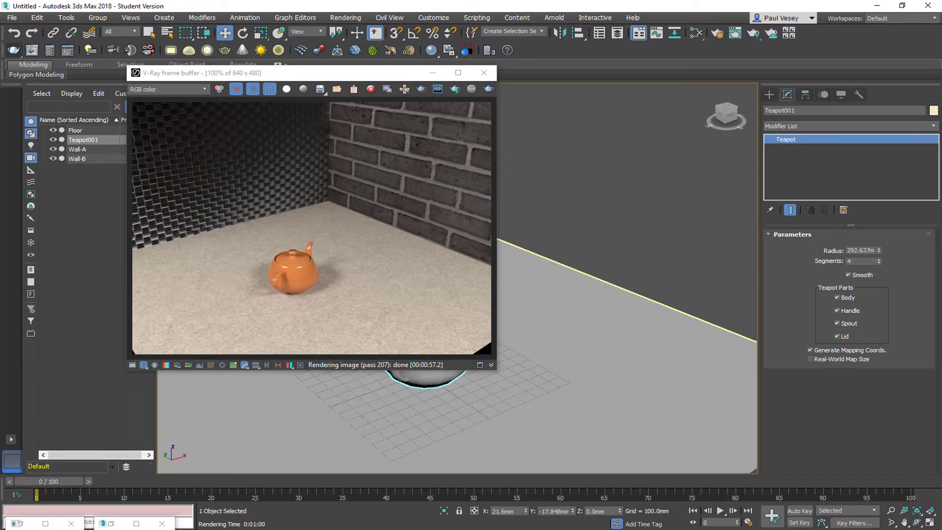
# Step: Move the V-Ray frame buffer aside and minimize it to reveal the teapot room
pyautogui.moveTo(309, 73); pyautogui.dragTo(380, 112)
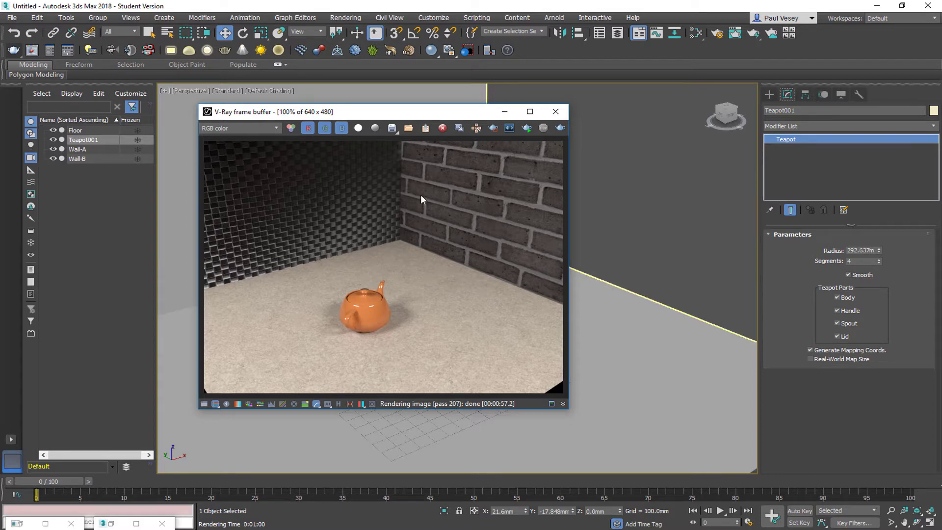
pyautogui.click(508, 113)
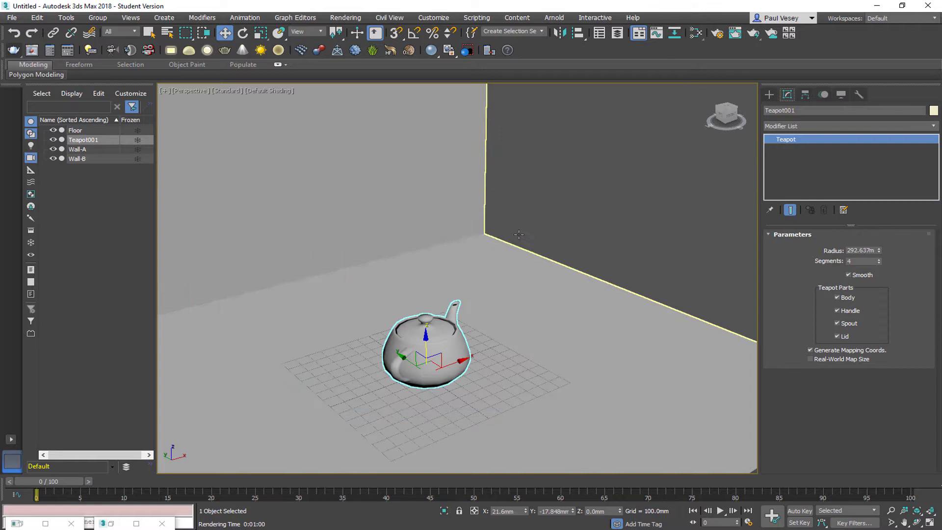
# Step: Reset 3ds Max to an empty scene without saving the current one
pyautogui.click(11, 17)
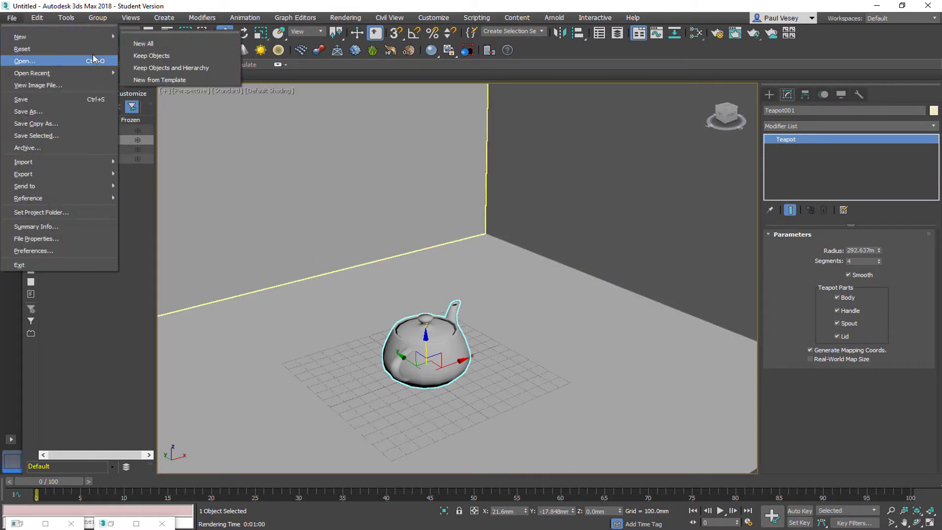
pyautogui.click(80, 52)
pyautogui.click(464, 286)
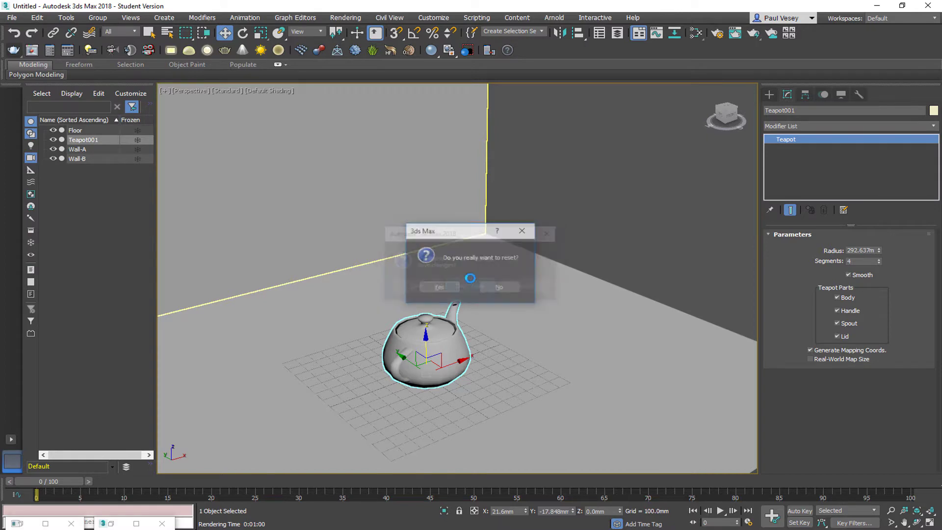
pyautogui.click(443, 288)
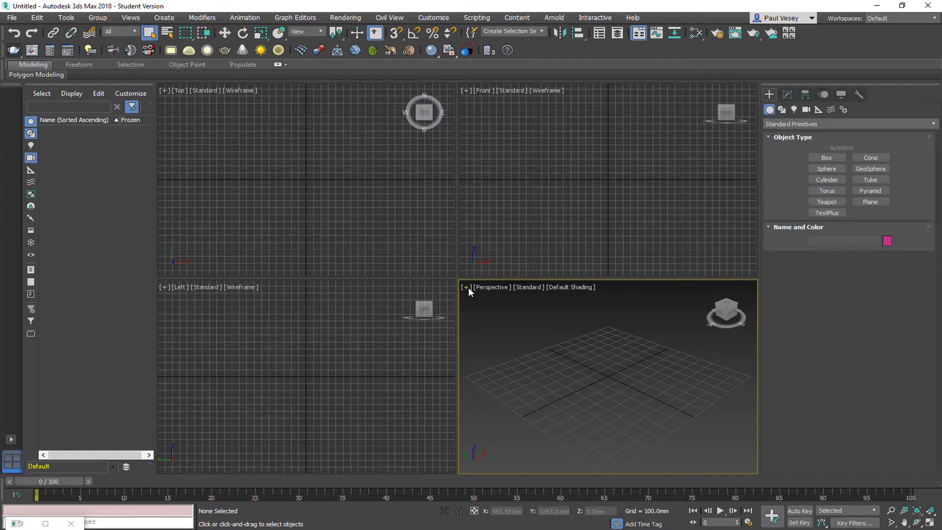
# Step: Maximize the Perspective viewport so it alone fills the workspace
pyautogui.click(468, 287)
pyautogui.click(493, 298)
pyautogui.moveTo(504, 240); pyautogui.dragTo(490, 241, button='middle')
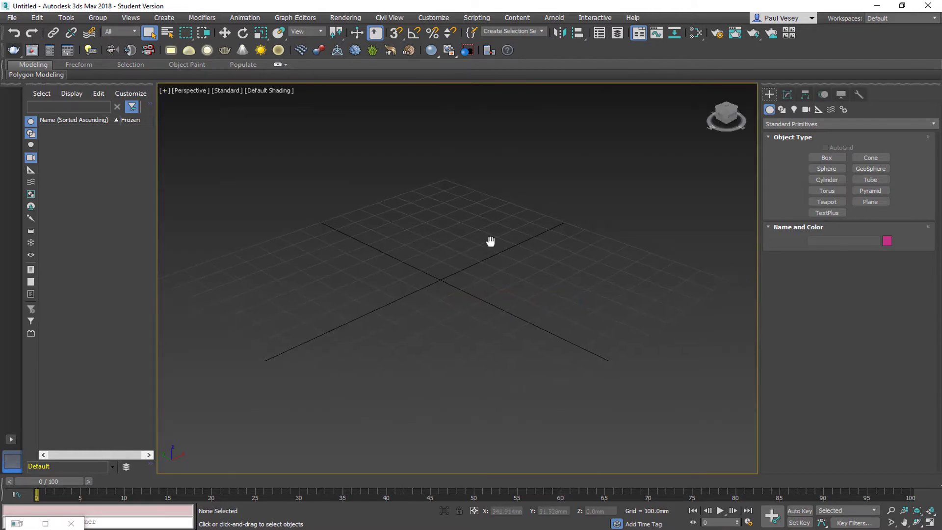
pyautogui.scroll(-5, 490, 242)
pyautogui.scroll(3, 463, 254)
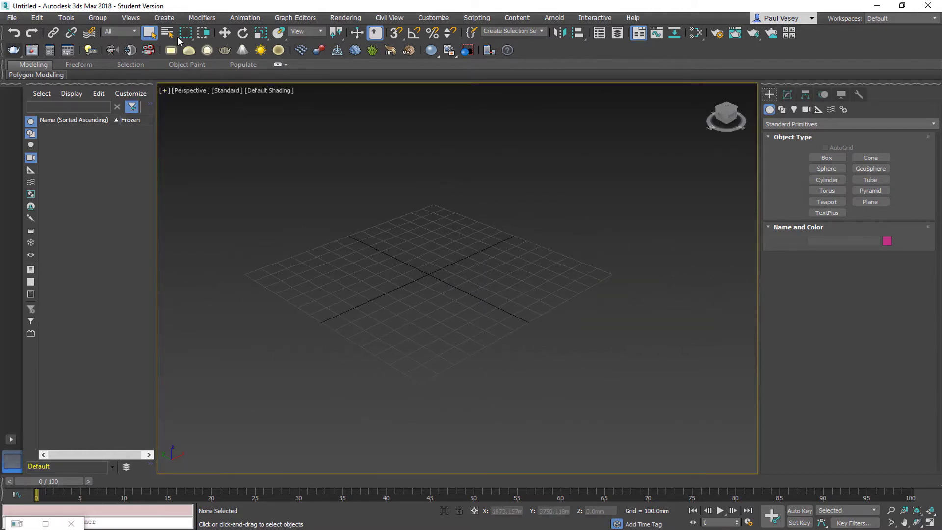
# Step: Create a Plane primitive by dragging it out on the grid
pyautogui.click(164, 18)
pyautogui.moveTo(187, 36)
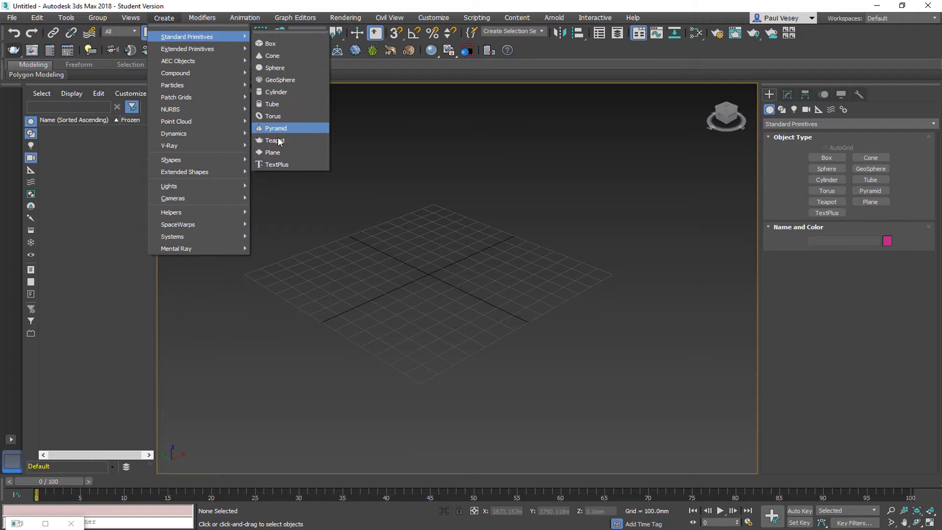
pyautogui.click(272, 153)
pyautogui.moveTo(279, 273); pyautogui.dragTo(747, 303)
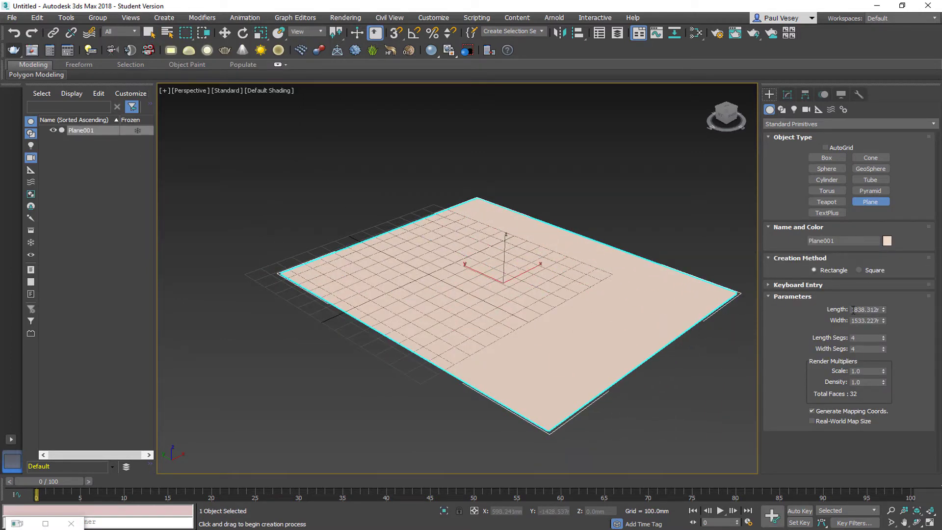
# Step: Set the plane to 4000 × 4000 mm with 1 length and 1 width segment
pyautogui.moveTo(852, 309); pyautogui.dragTo(912, 310)
pyautogui.write('4000')
pyautogui.press('Tab')
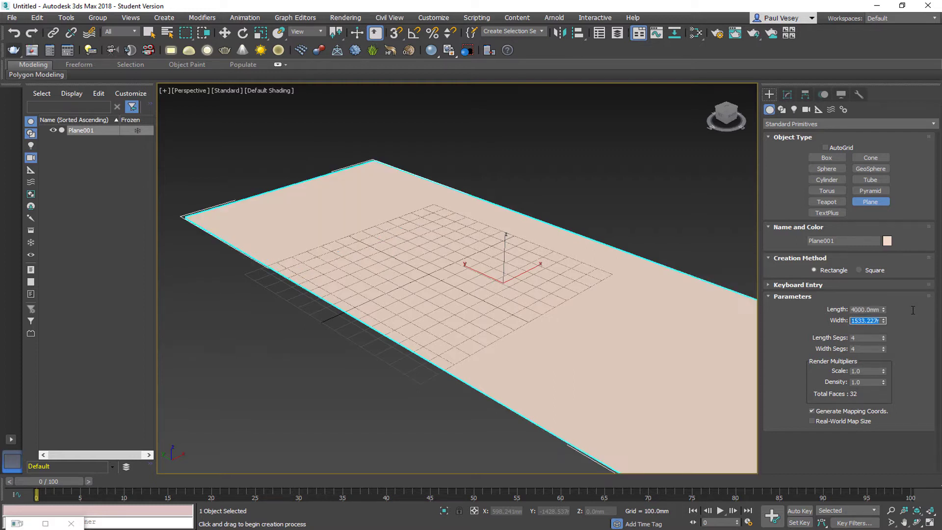
pyautogui.write('4000')
pyautogui.press('Tab')
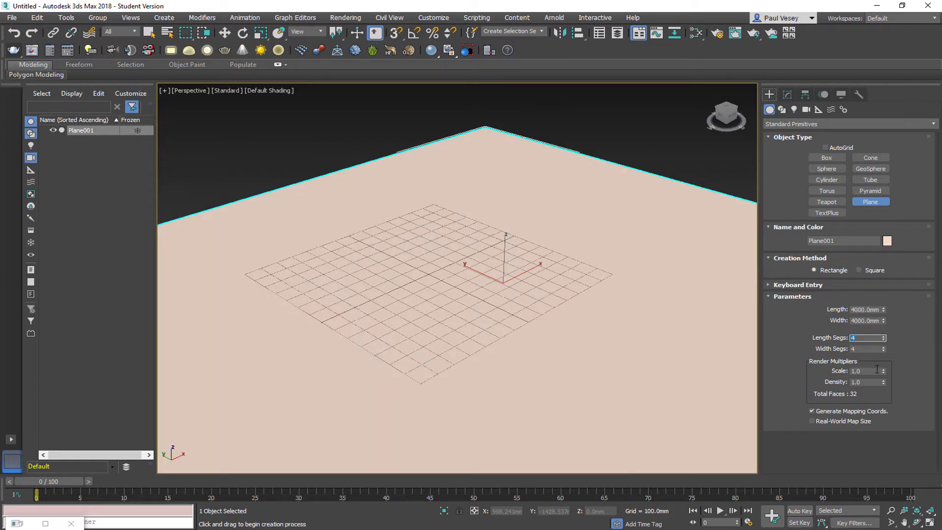
pyautogui.write('1')
pyautogui.press('Tab')
pyautogui.write('1')
pyautogui.press('Tab')
pyautogui.scroll(-4, 448, 246)
pyautogui.moveTo(448, 246); pyautogui.dragTo(413, 263, button='middle')
# Step: Convert Plane001 to an Editable Poly
pyautogui.rightClick(494, 252)
pyautogui.rightClick(492, 250)
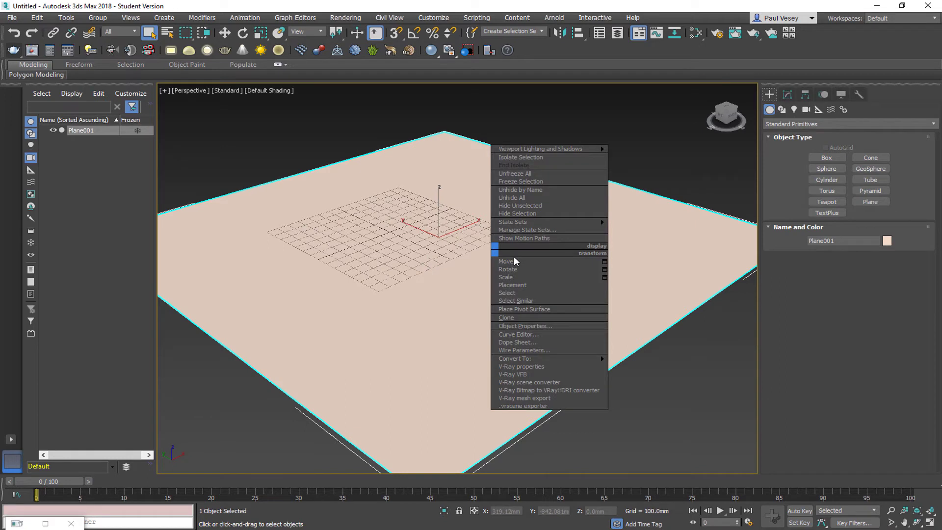
pyautogui.moveTo(529, 358)
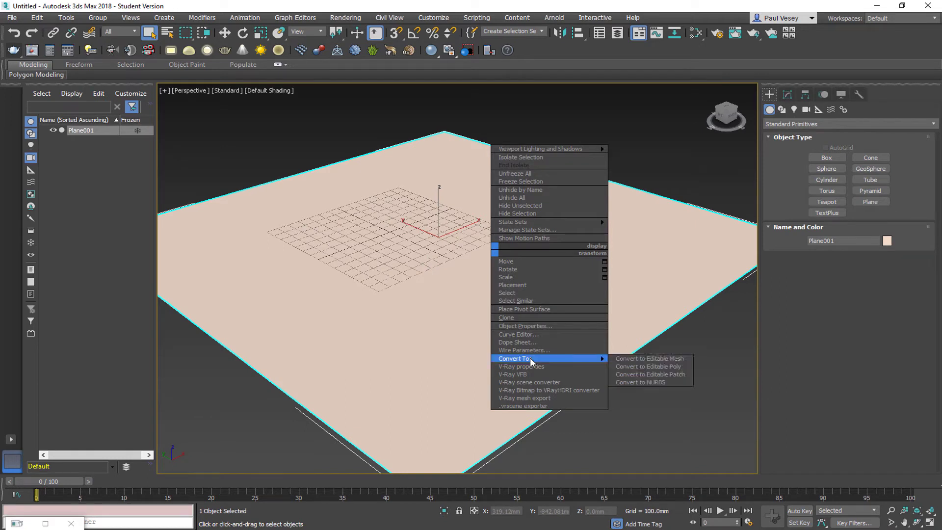
pyautogui.click(667, 368)
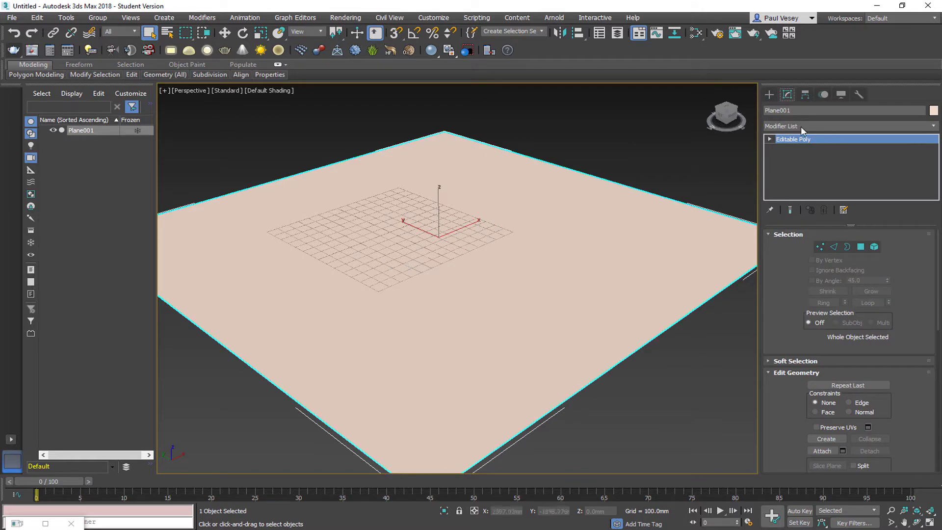
# Step: Select the two back edges and extrude them up 3000 mm into walls
pyautogui.click(769, 139)
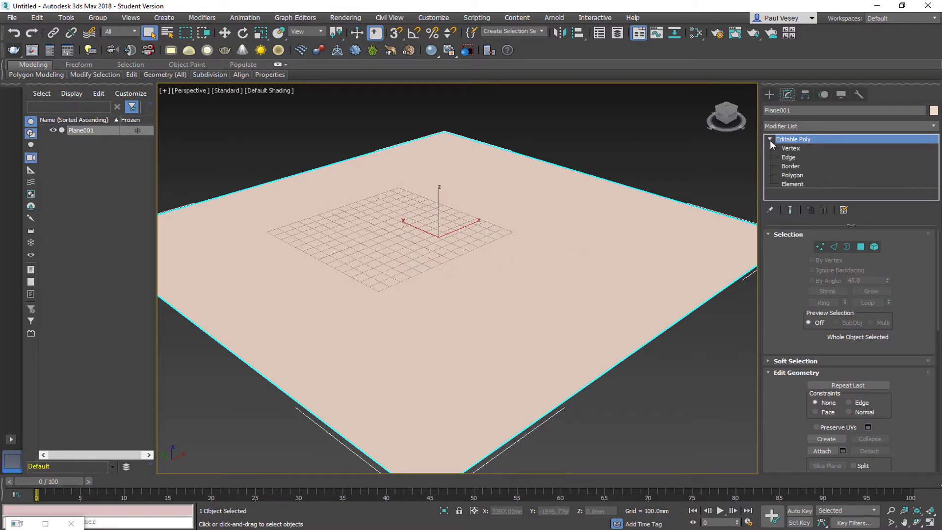
pyautogui.click(788, 158)
pyautogui.click(610, 181)
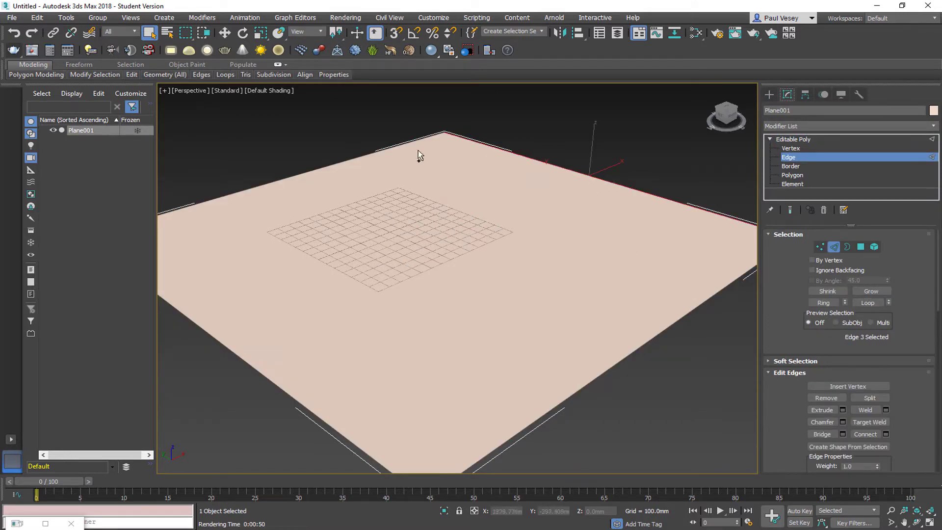
pyautogui.keyDown('ctrl'); pyautogui.click(359, 155); pyautogui.keyUp('ctrl')
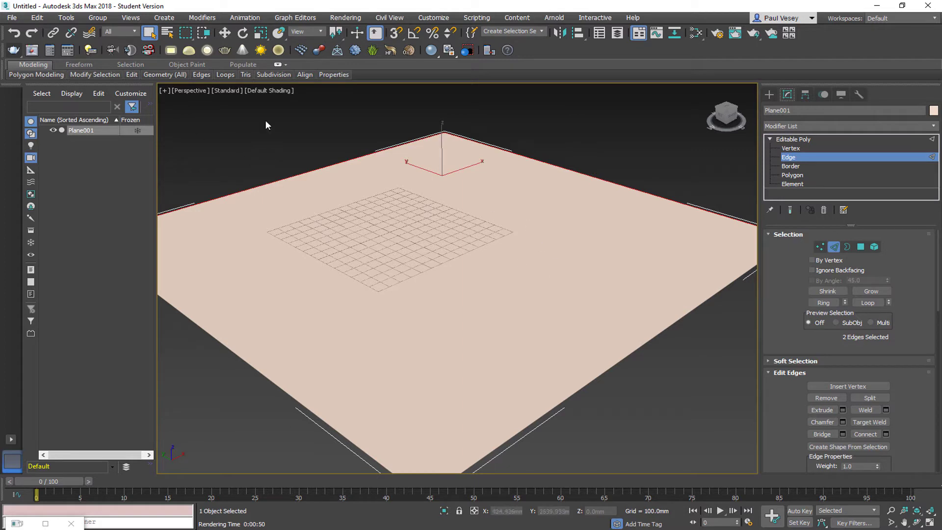
pyautogui.click(229, 33)
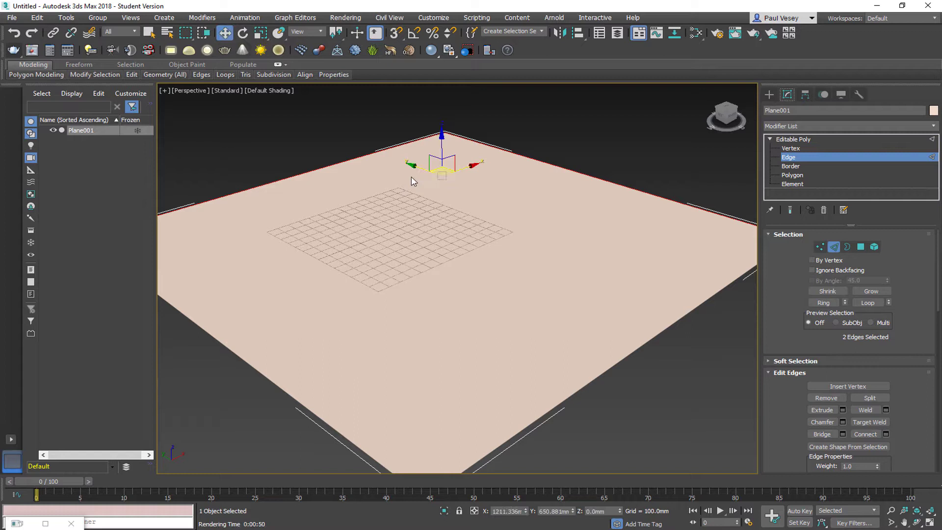
pyautogui.keyDown('shift'); pyautogui.moveTo(442, 140); pyautogui.dragTo(441, 90); pyautogui.keyUp('shift')
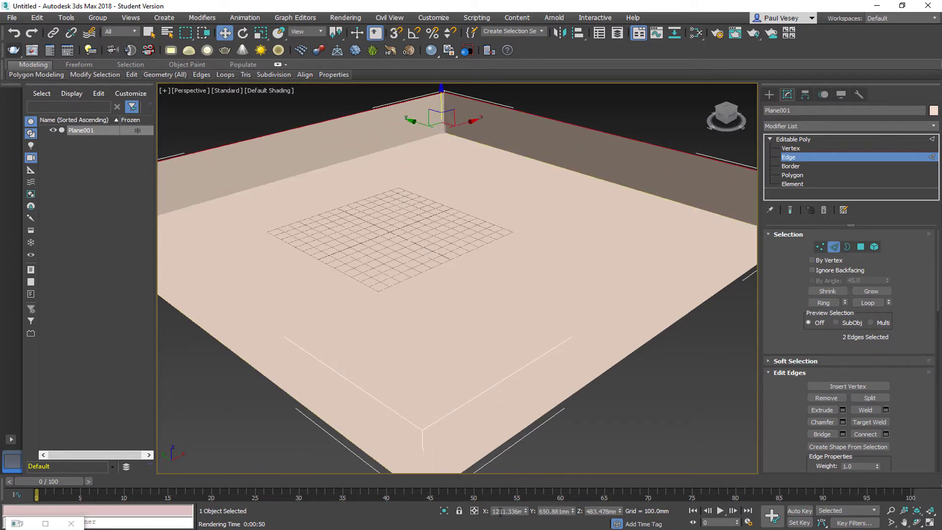
pyautogui.doubleClick(588, 511)
pyautogui.write('3000')
pyautogui.press('Return')
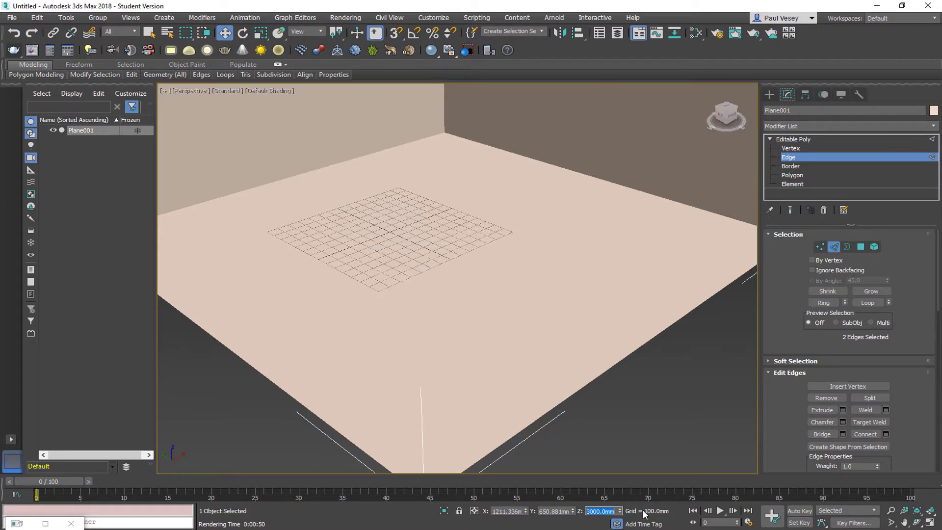
# Step: Inspect the room corner from front and angled views, then deselect the wall edges
pyautogui.scroll(-5, 421, 221)
pyautogui.keyDown('alt'); pyautogui.moveTo(421, 220); pyautogui.dragTo(434, 214, button='middle'); pyautogui.keyUp('alt')
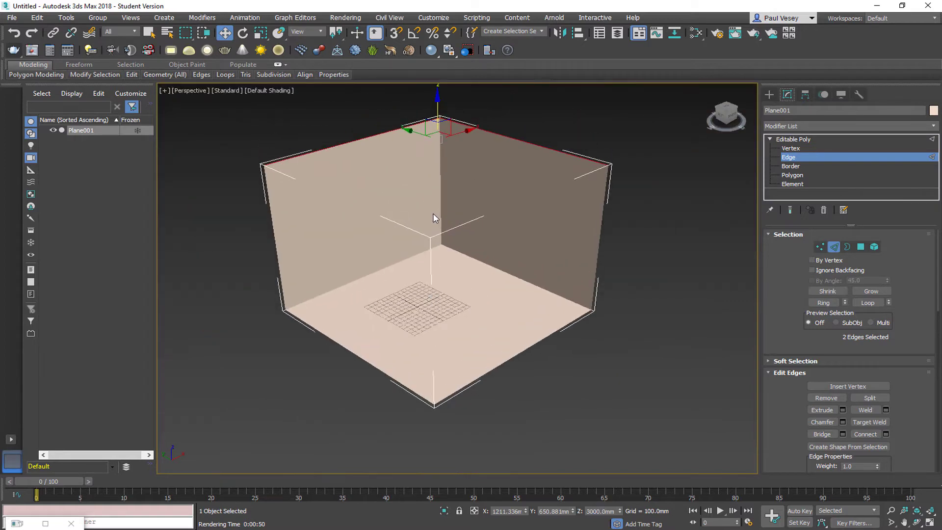
pyautogui.click(720, 118)
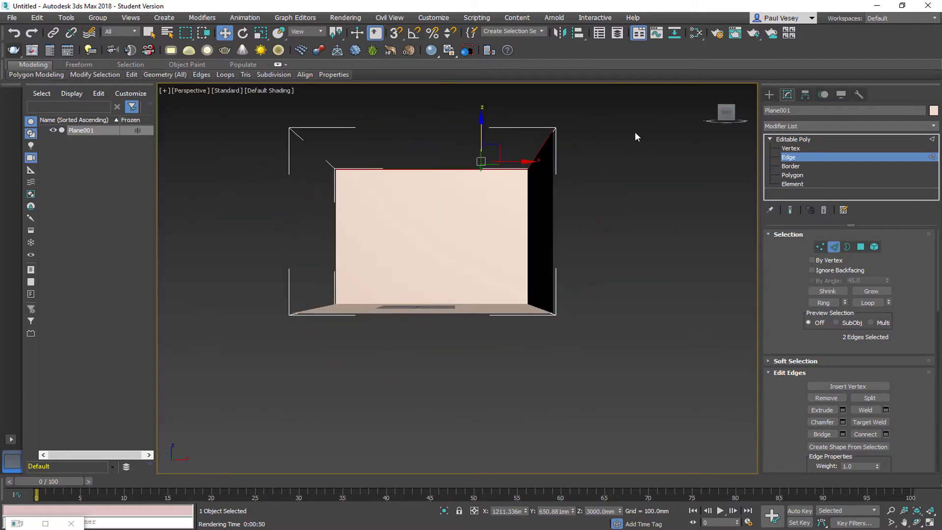
pyautogui.click(720, 110)
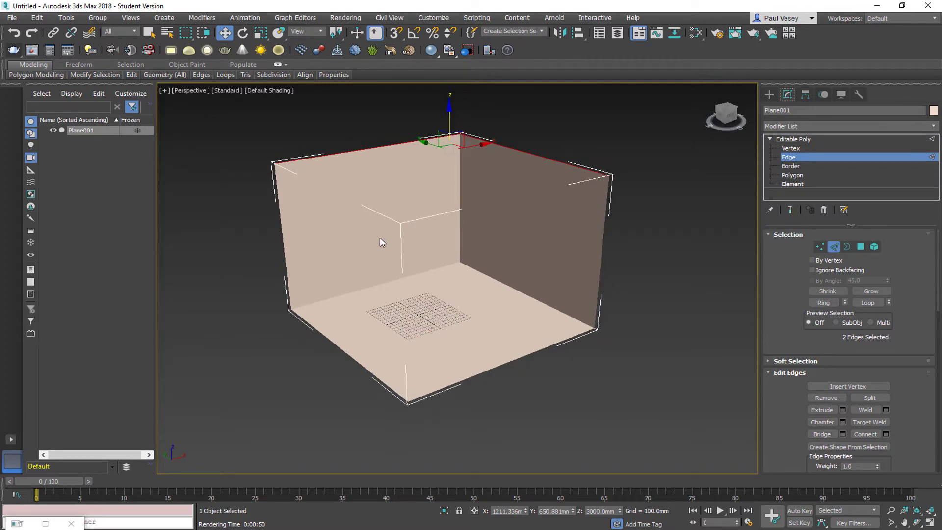
pyautogui.scroll(5, 419, 330)
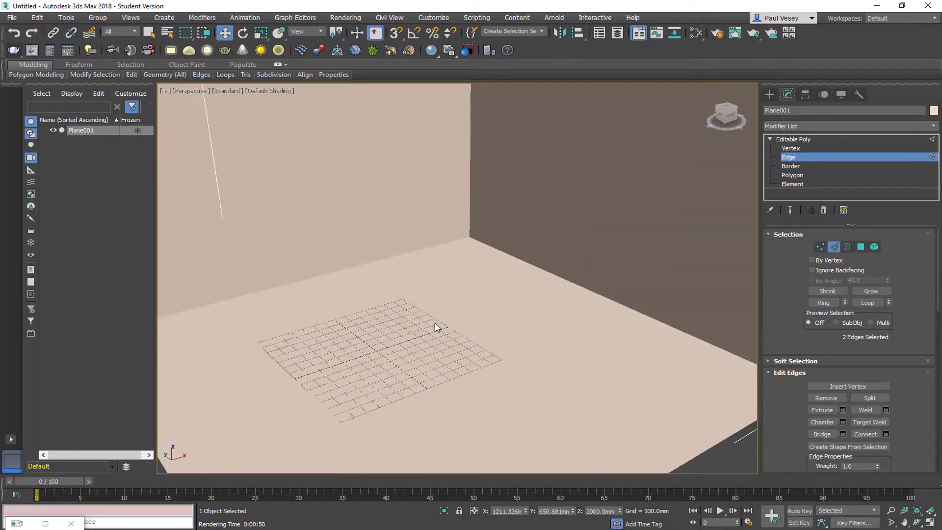
pyautogui.scroll(-5, 349, 301)
pyautogui.click(318, 264)
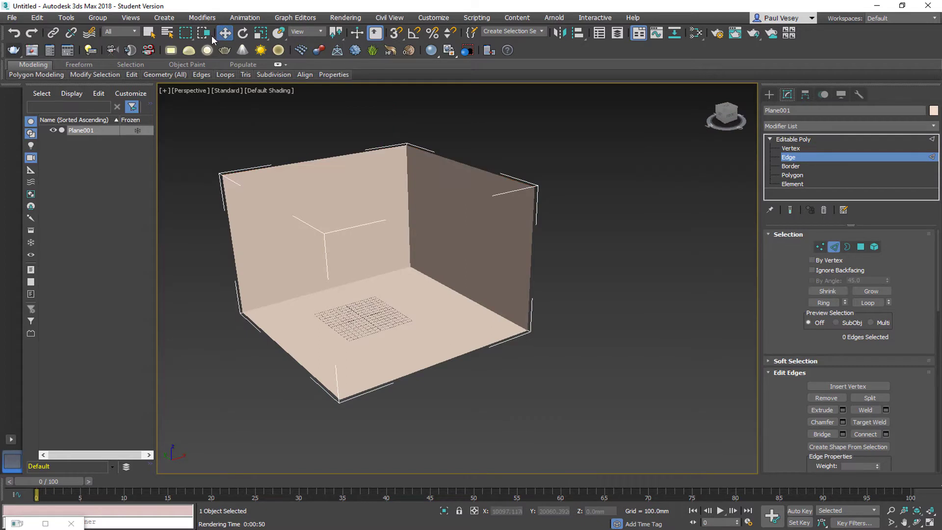
# Step: Drag out Teapot001 at the centre of the room floor and view it from the top
pyautogui.click(166, 20)
pyautogui.moveTo(206, 36)
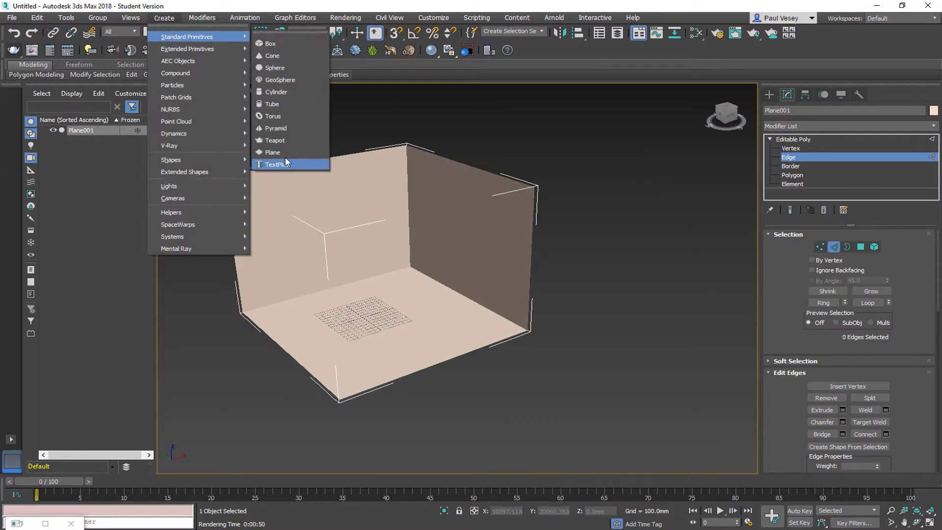
pyautogui.click(277, 141)
pyautogui.moveTo(373, 319); pyautogui.dragTo(408, 313)
pyautogui.scroll(3, 411, 311)
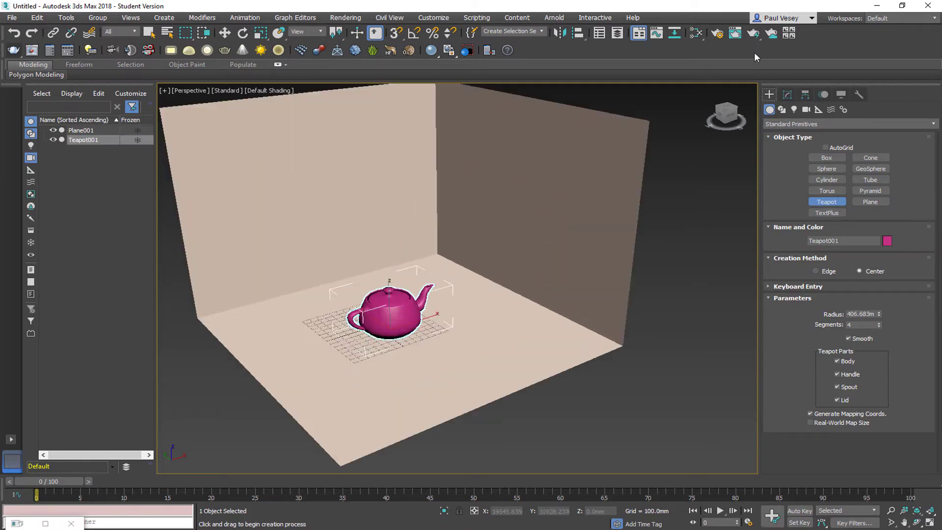
pyautogui.click(726, 112)
pyautogui.scroll(-2, 468, 314)
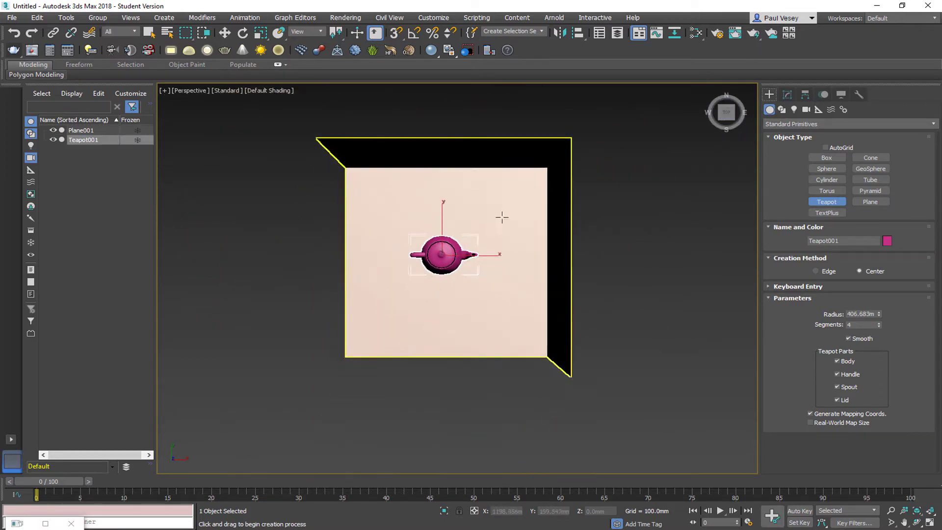
pyautogui.moveTo(453, 330); pyautogui.dragTo(484, 347, button='middle')
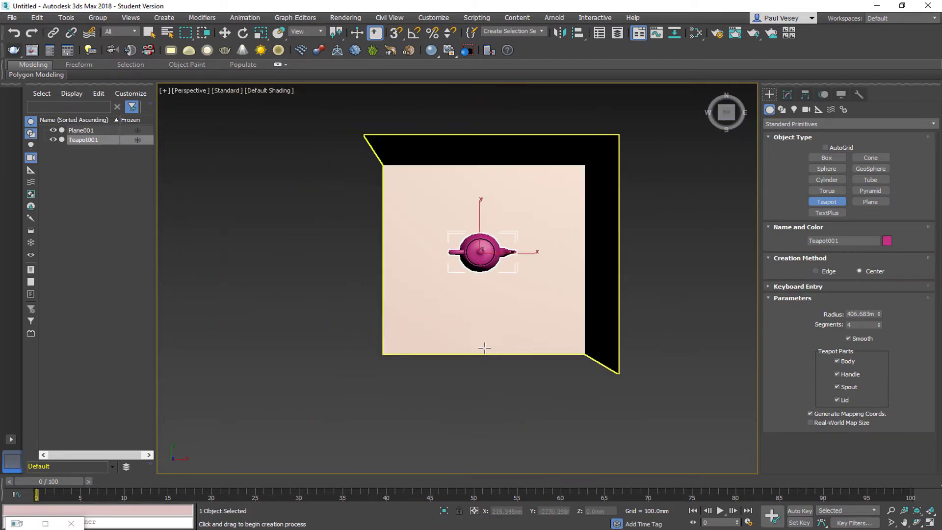
# Step: Make V-Ray the renderer and draw two VRay plane lights, left of and below the room
pyautogui.click(171, 50)
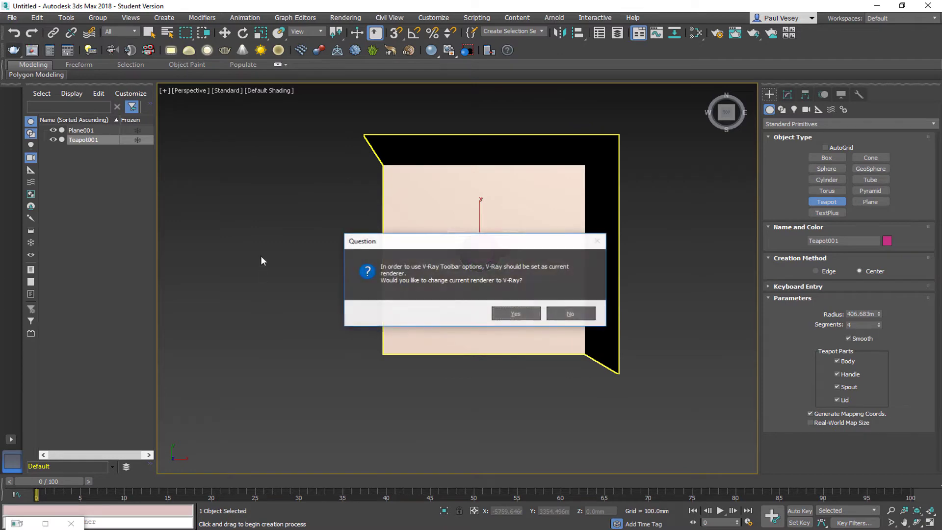
pyautogui.click(516, 316)
pyautogui.moveTo(242, 188); pyautogui.dragTo(301, 289)
pyautogui.scroll(-4, 307, 372)
pyautogui.moveTo(307, 372); pyautogui.dragTo(307, 303, button='middle')
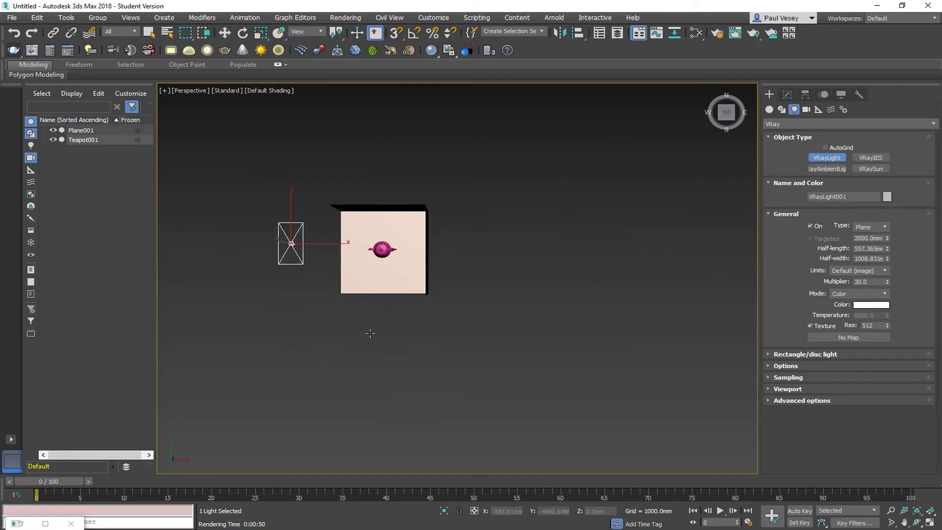
pyautogui.moveTo(349, 328); pyautogui.dragTo(412, 352)
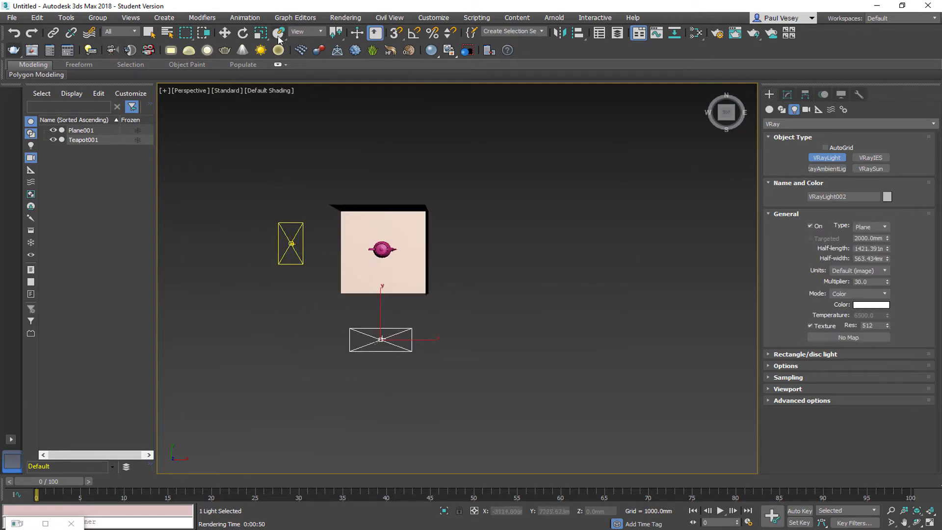
# Step: Rotate both VRay lights so they tilt toward the room corner
pyautogui.click(243, 32)
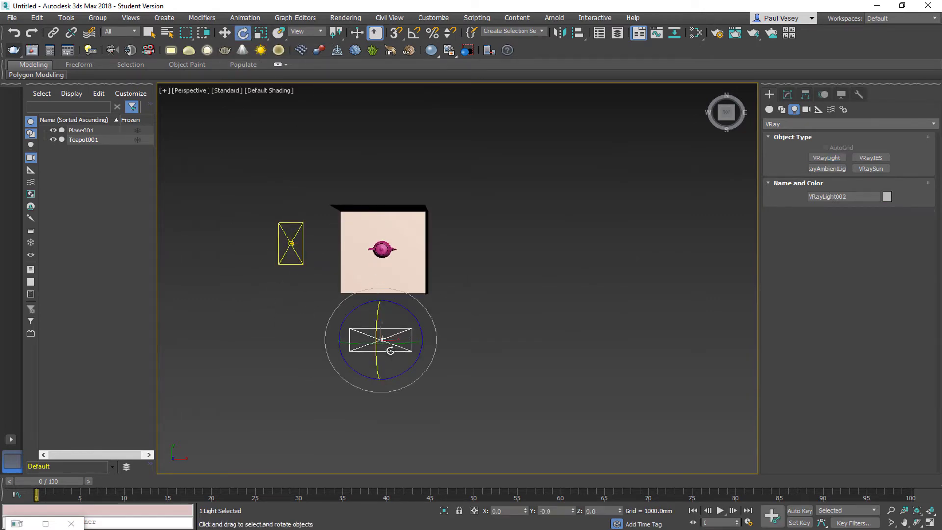
pyautogui.moveTo(391, 350); pyautogui.dragTo(376, 371)
pyautogui.click(289, 243)
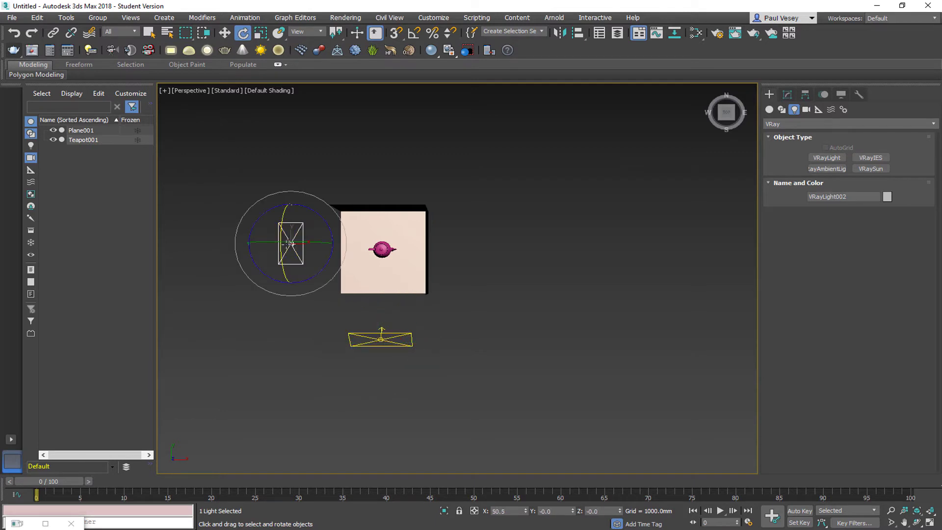
pyautogui.moveTo(314, 241); pyautogui.dragTo(255, 244)
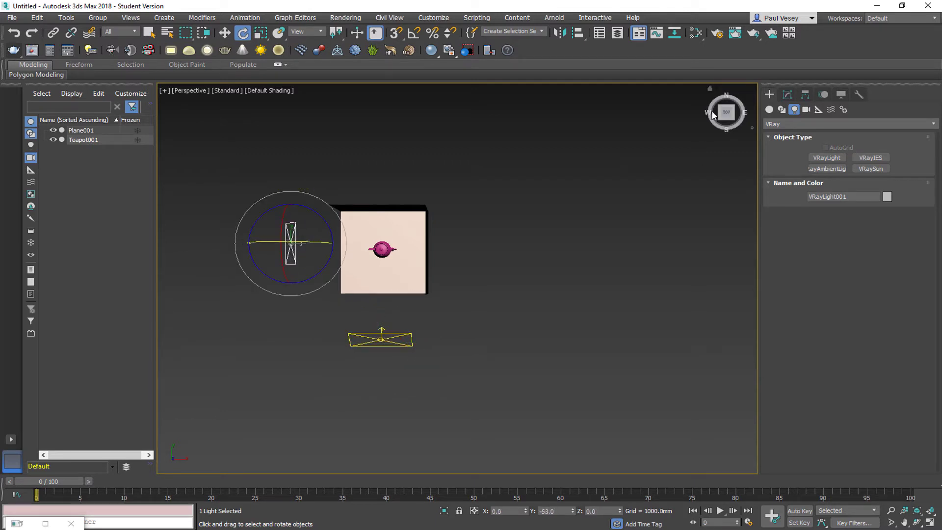
# Step: Raise both lights above the floor along Z from the Front view
pyautogui.click(724, 126)
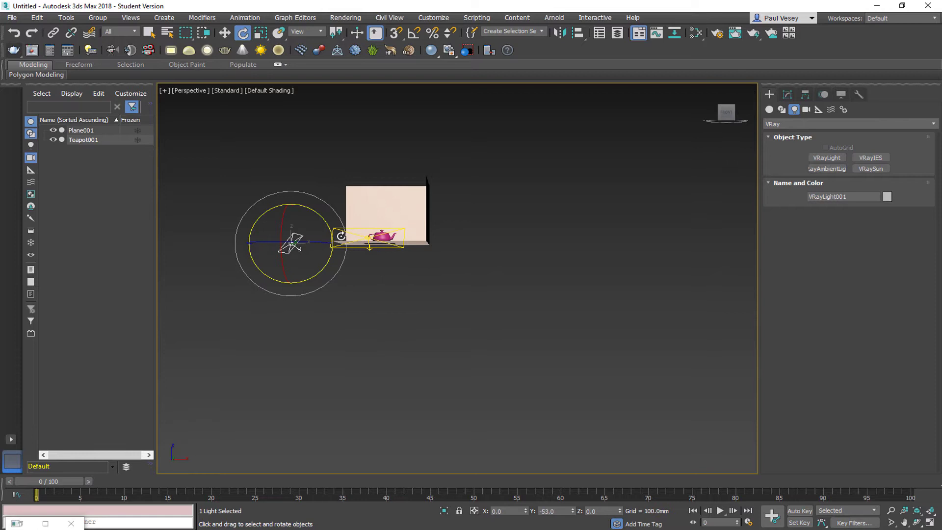
pyautogui.keyDown('ctrl'); pyautogui.click(334, 239); pyautogui.keyUp('ctrl')
pyautogui.click(225, 33)
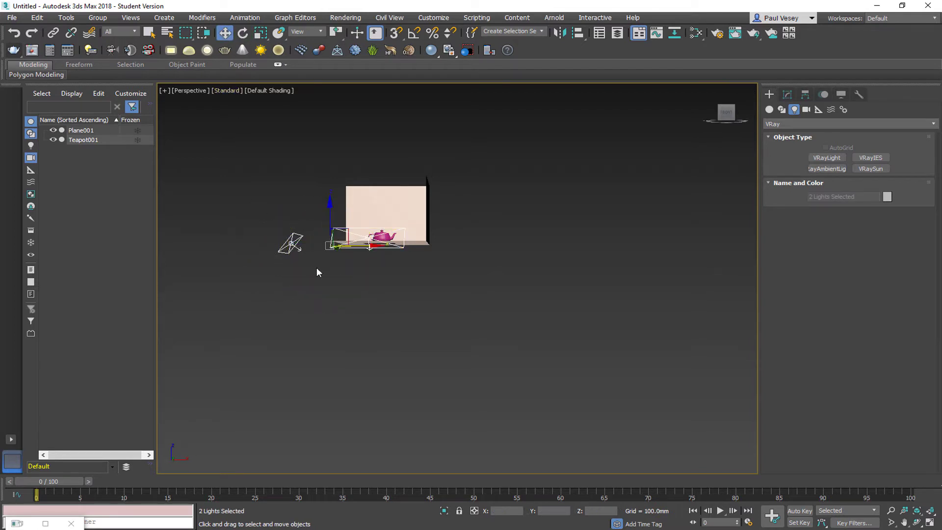
pyautogui.moveTo(327, 230); pyautogui.dragTo(328, 188)
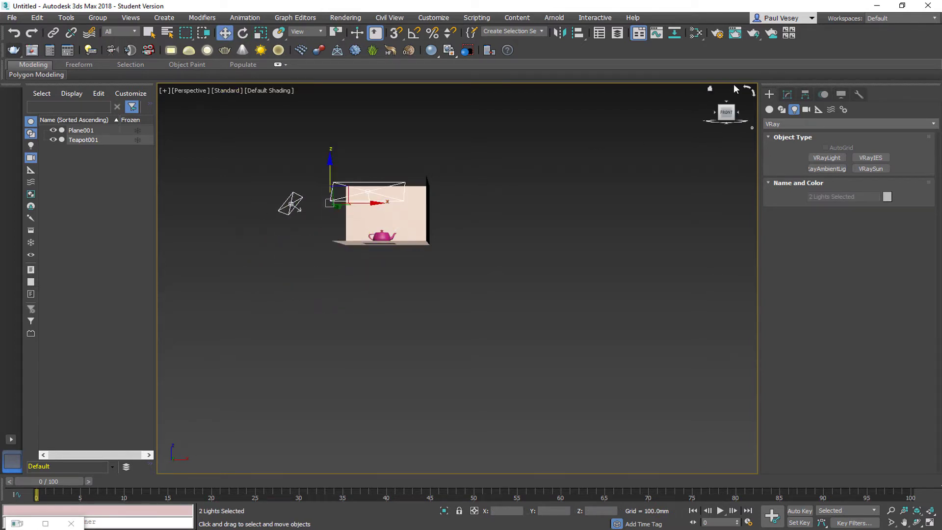
pyautogui.click(720, 108)
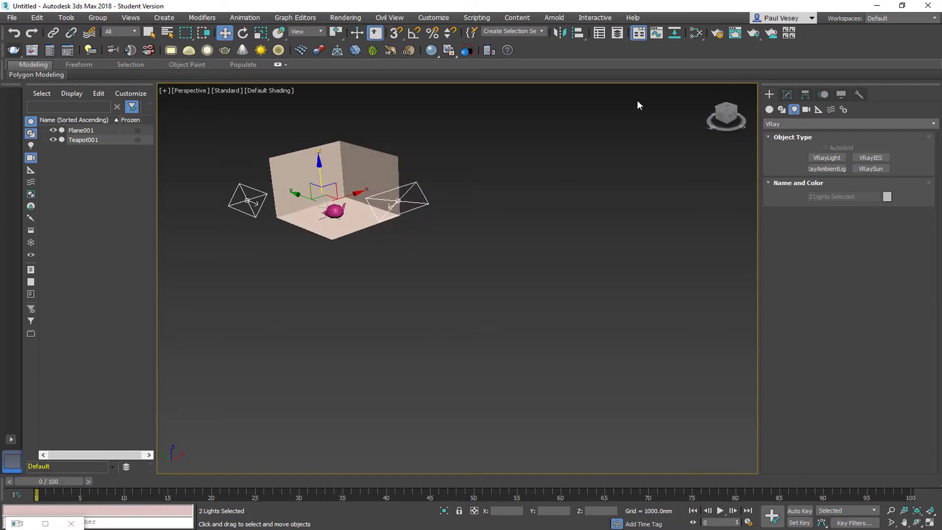
pyautogui.click(710, 122)
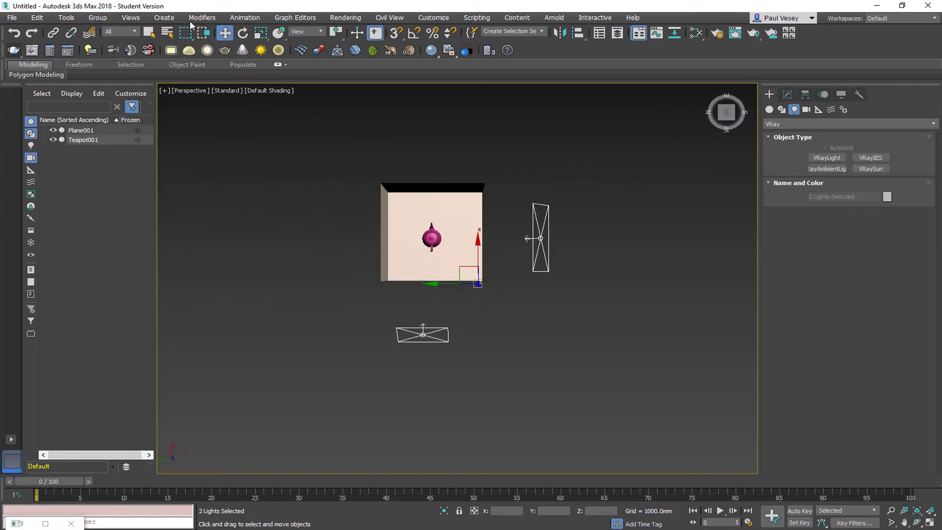
# Step: Place a Physical Camera aimed at the room corner and raise it to about 1623 mm
pyautogui.click(164, 18)
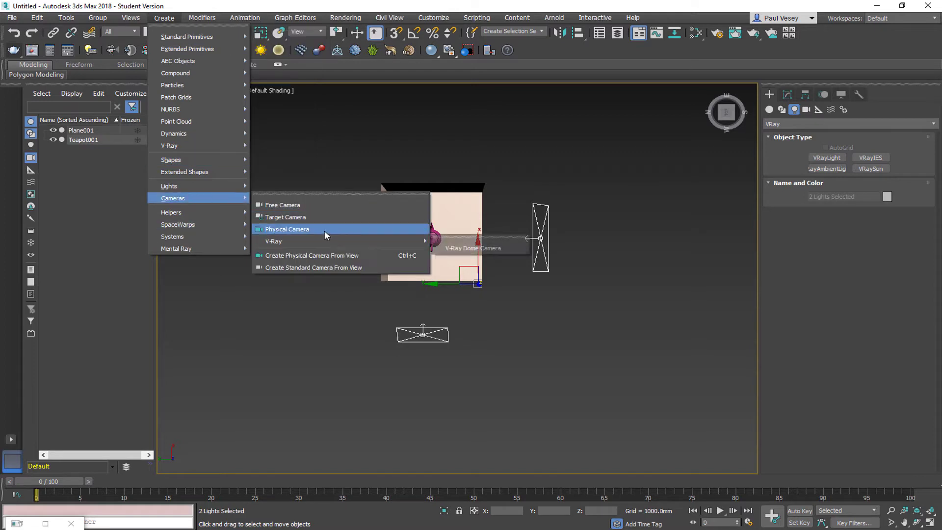
pyautogui.click(326, 234)
pyautogui.click(593, 351)
pyautogui.moveTo(431, 238); pyautogui.dragTo(389, 201)
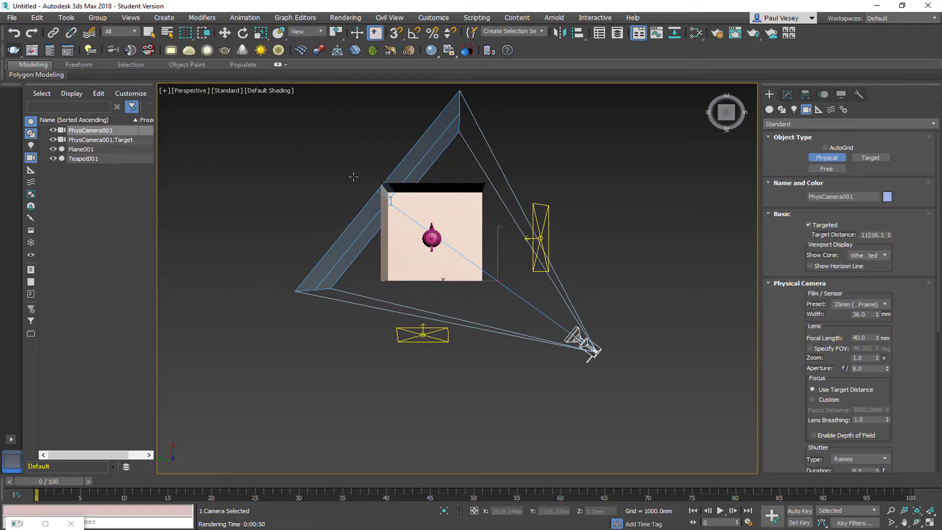
pyautogui.moveTo(726, 112); pyautogui.dragTo(726, 118)
pyautogui.click(727, 117)
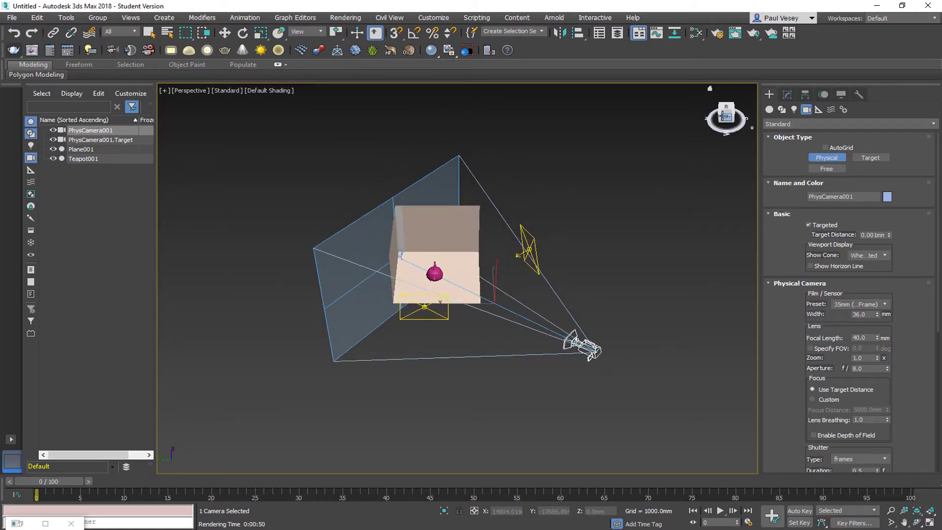
pyautogui.click(224, 33)
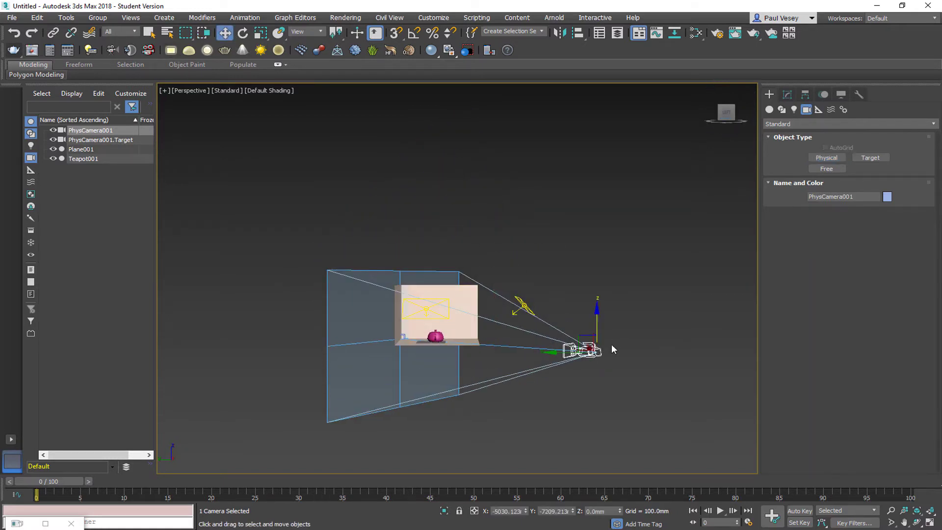
pyautogui.moveTo(598, 325); pyautogui.dragTo(595, 290)
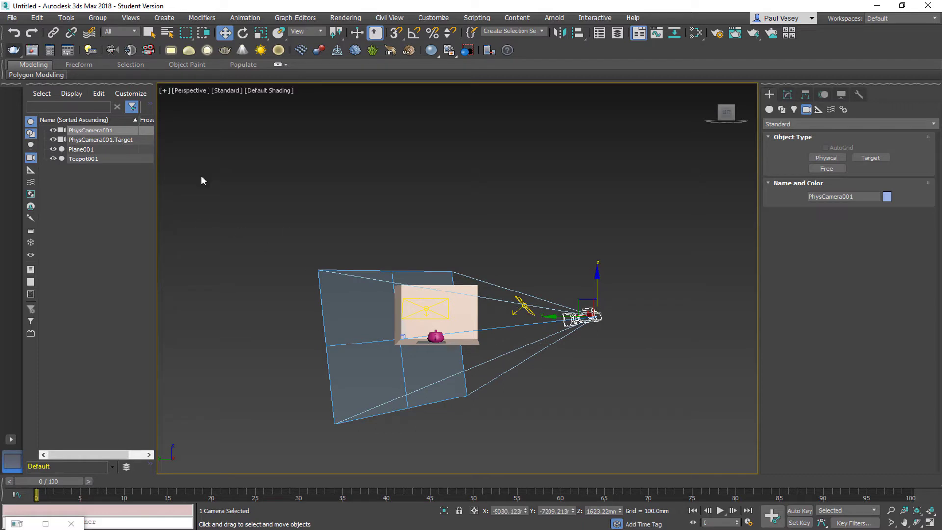
# Step: Look through PhysCamera001 and dolly in to frame the teapot
pyautogui.click(183, 89)
pyautogui.moveTo(211, 99)
pyautogui.click(400, 99)
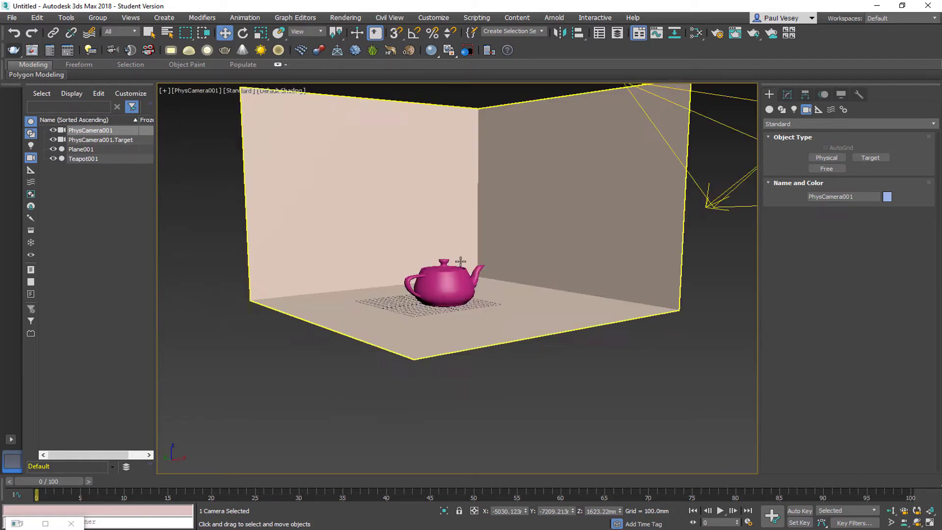
pyautogui.moveTo(452, 244); pyautogui.dragTo(466, 275, button='middle')
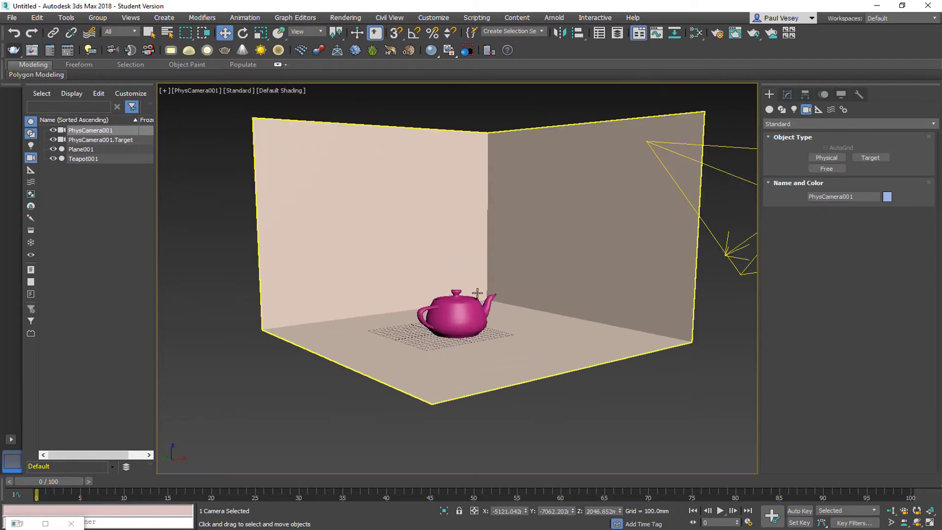
pyautogui.click(891, 511)
pyautogui.moveTo(431, 290); pyautogui.dragTo(558, 359)
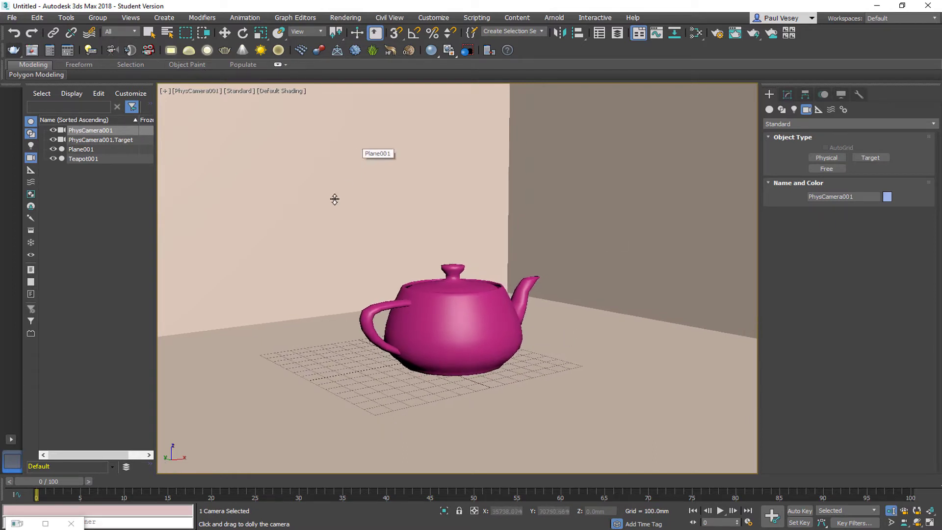
pyautogui.click(14, 50)
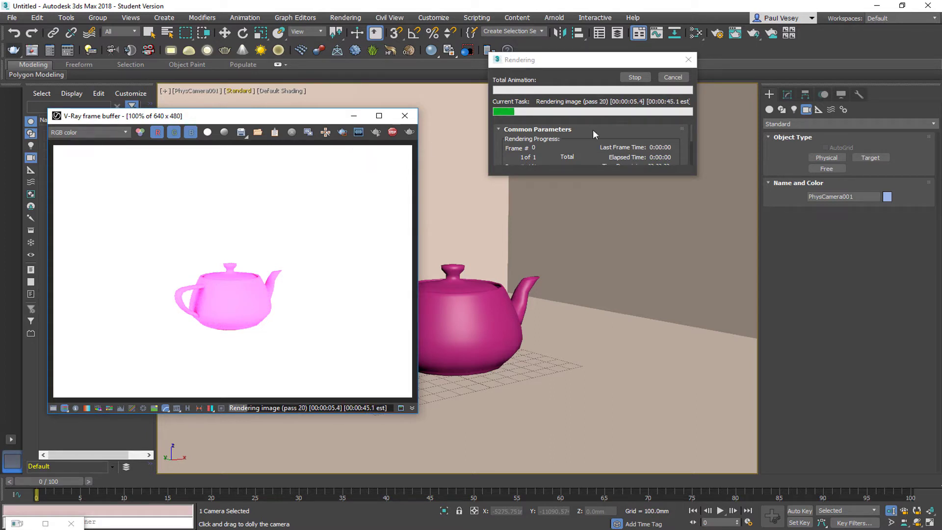
pyautogui.click(634, 77)
pyautogui.click(362, 118)
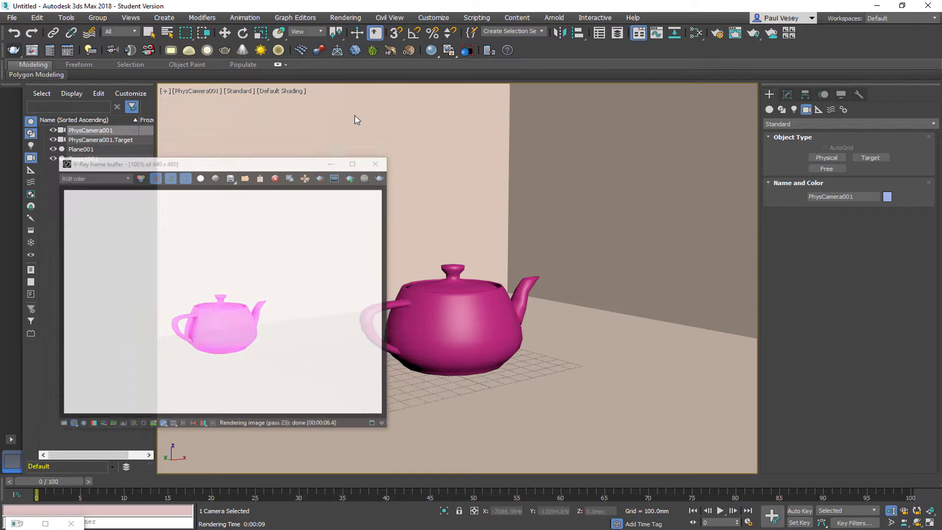
# Step: Select PhysCamera001 and increase its Exposure Target in the Modify panel
pyautogui.click(83, 140)
pyautogui.click(84, 130)
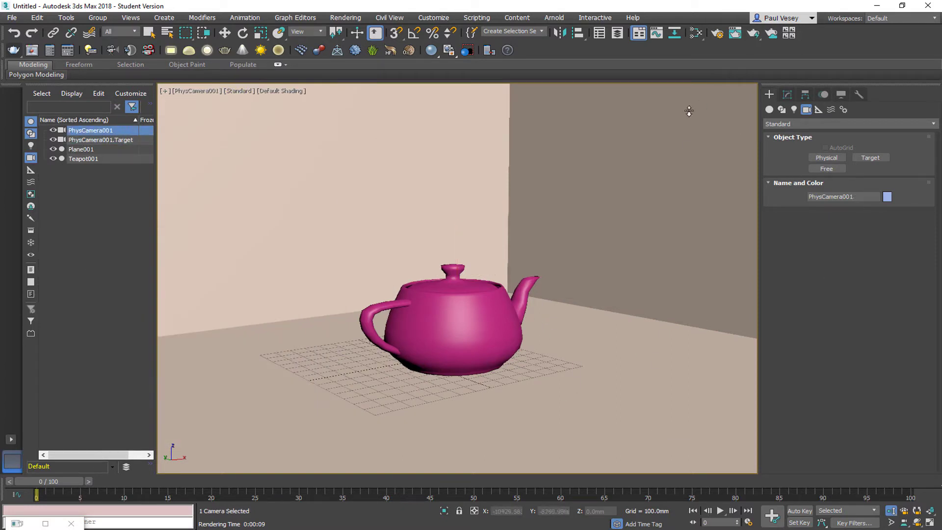
pyautogui.click(787, 94)
pyautogui.scroll(-1, 791, 376)
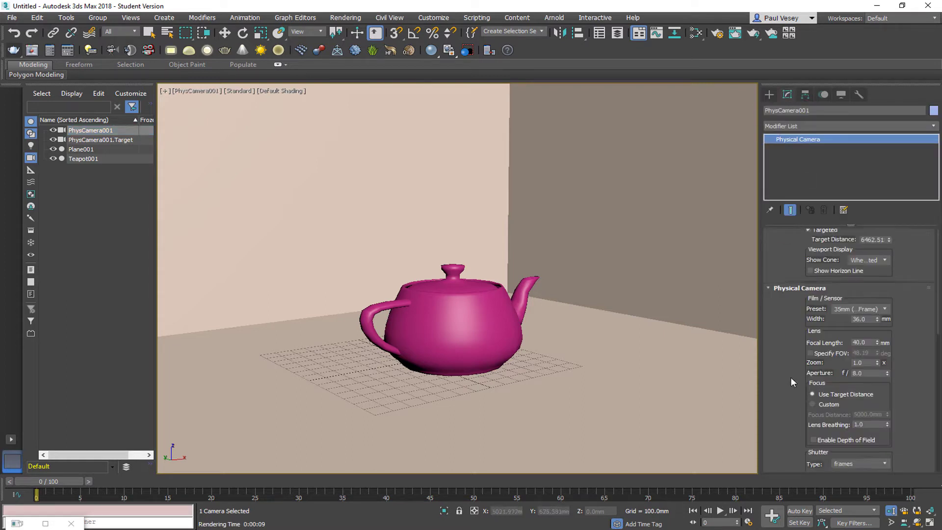
pyautogui.scroll(-7, 791, 377)
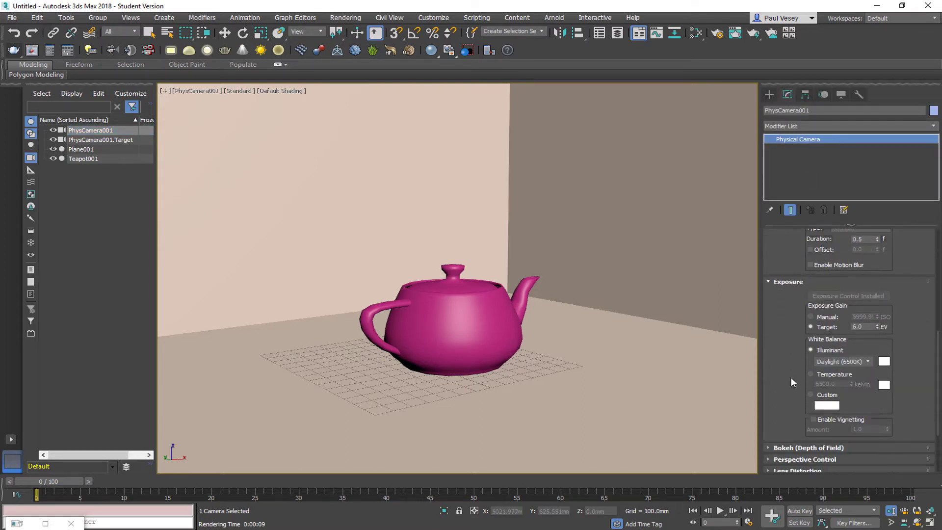
pyautogui.scroll(-1, 790, 377)
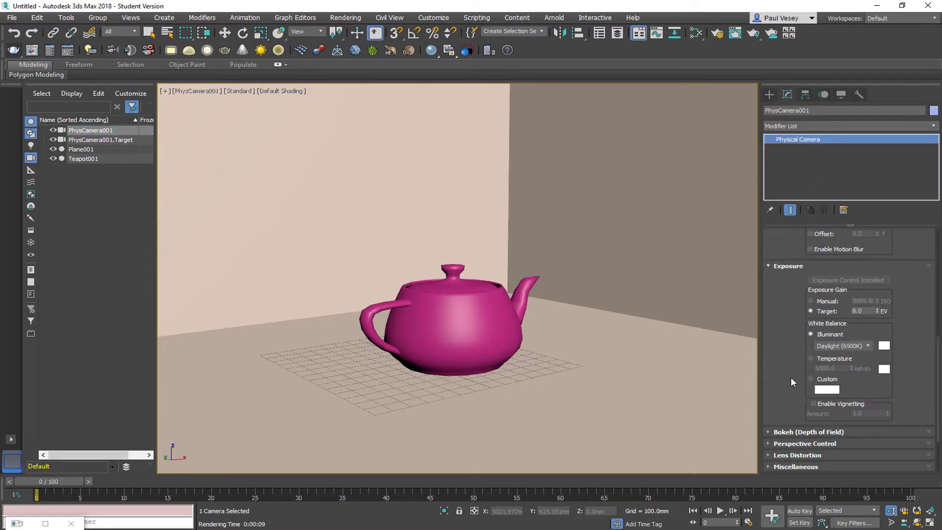
pyautogui.click(879, 310)
# Step: Re-render, adjusting the exposure target until the teapot is well lit at 10.0 EV
pyautogui.click(15, 51)
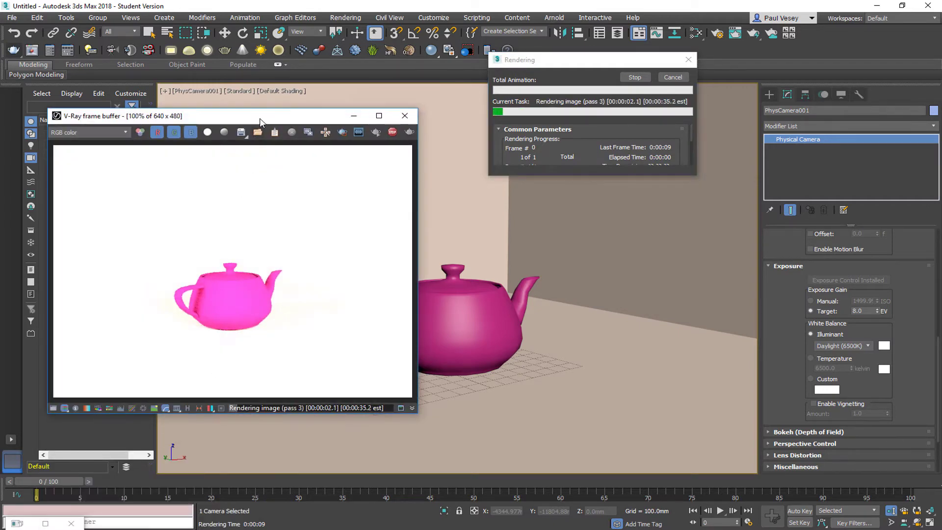
pyautogui.moveTo(196, 112); pyautogui.dragTo(176, 15)
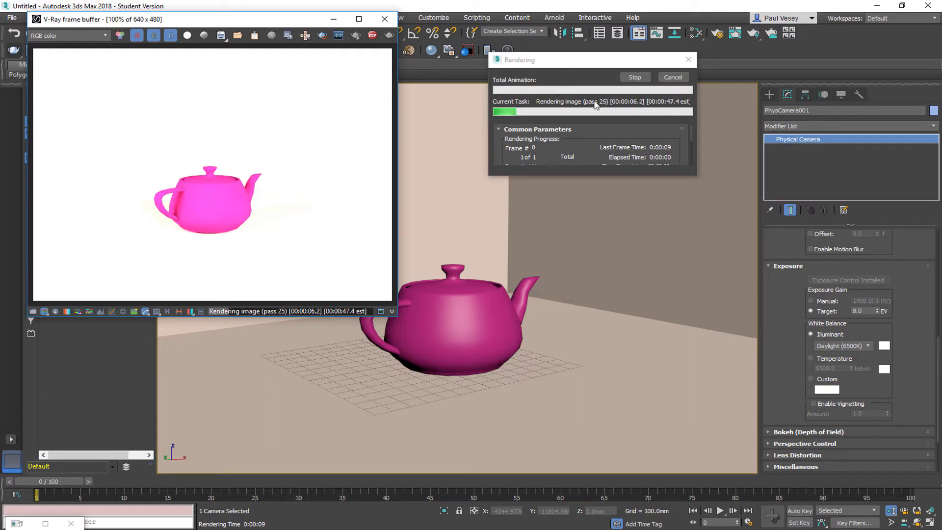
pyautogui.click(635, 77)
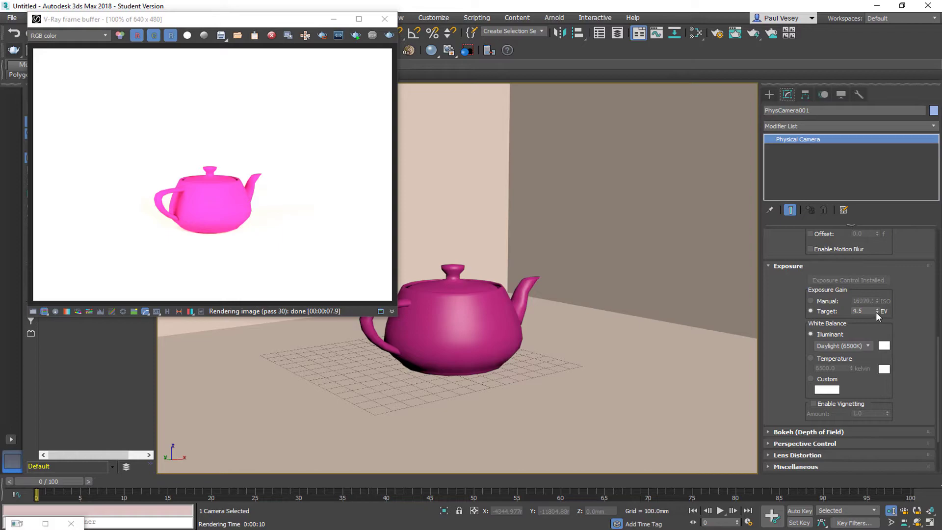
pyautogui.click(389, 36)
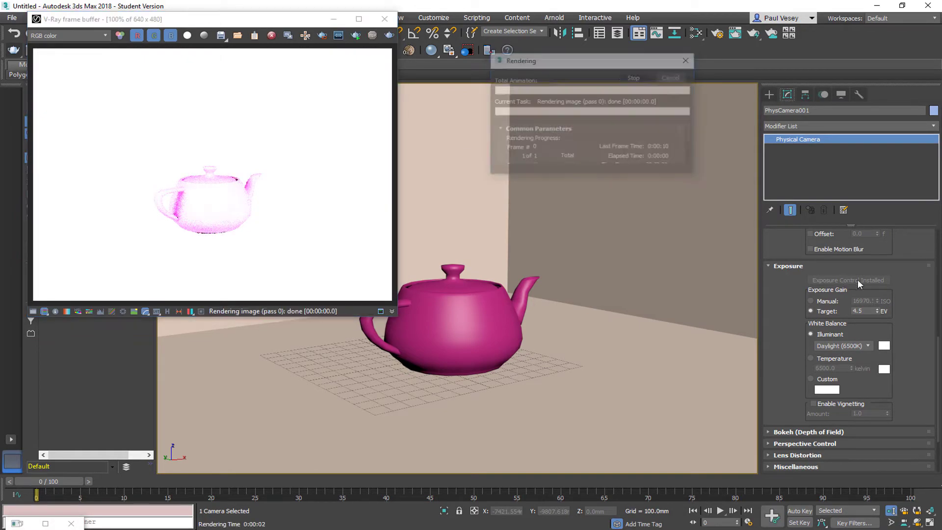
pyautogui.click(877, 309)
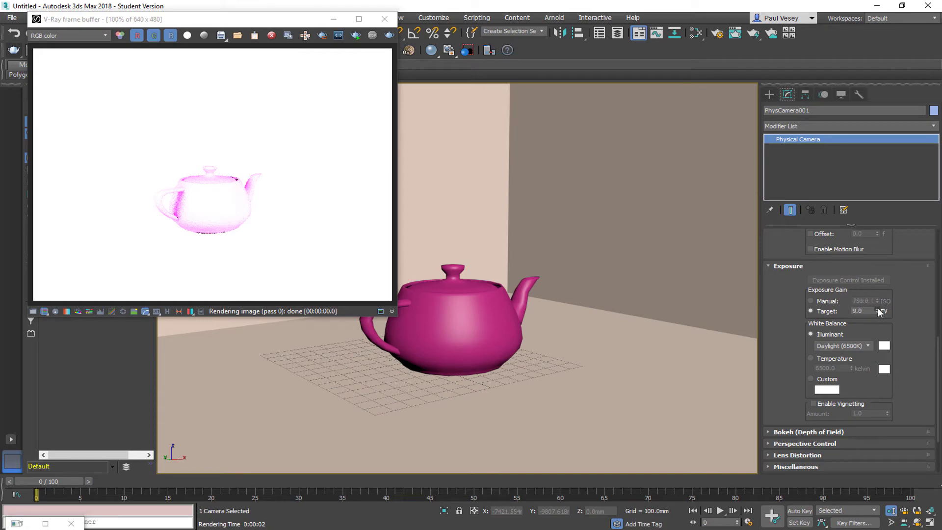
pyautogui.click(389, 36)
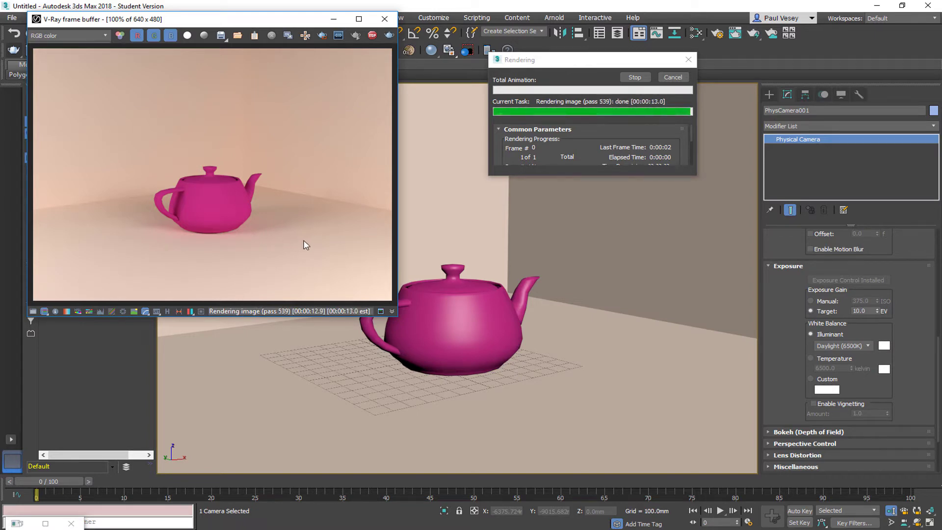
pyautogui.click(332, 23)
pyautogui.click(333, 22)
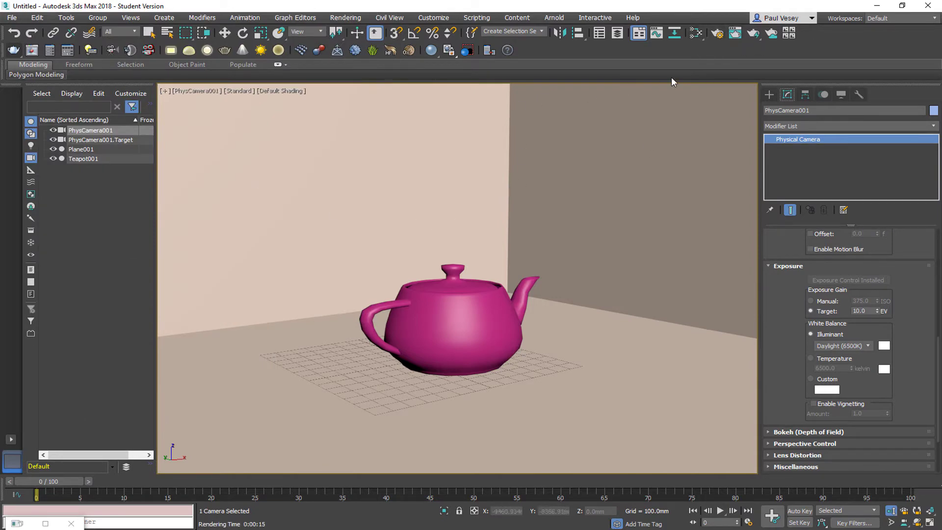
# Step: Add a VRayVRmatMtl node, Material #25, in the Slate Material Editor
pyautogui.click(694, 34)
pyautogui.moveTo(541, 102); pyautogui.dragTo(504, 55)
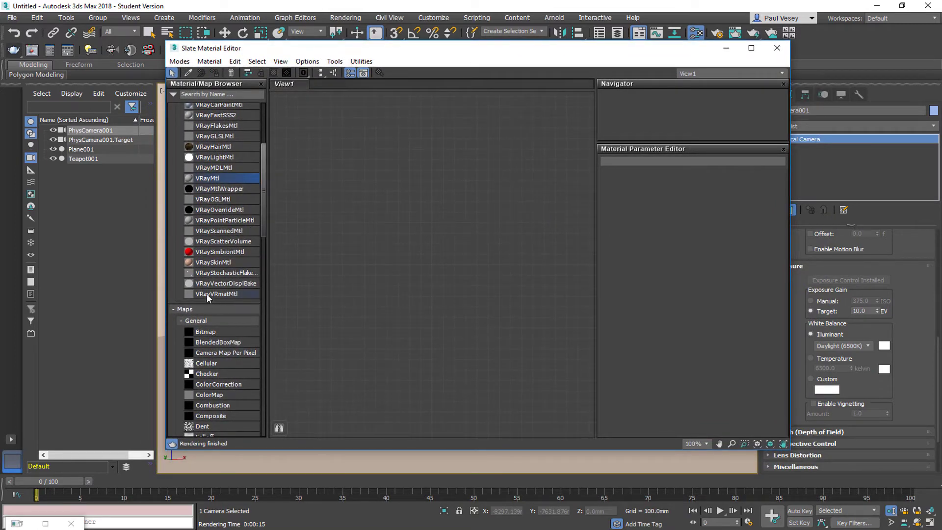
pyautogui.moveTo(208, 294); pyautogui.dragTo(370, 229)
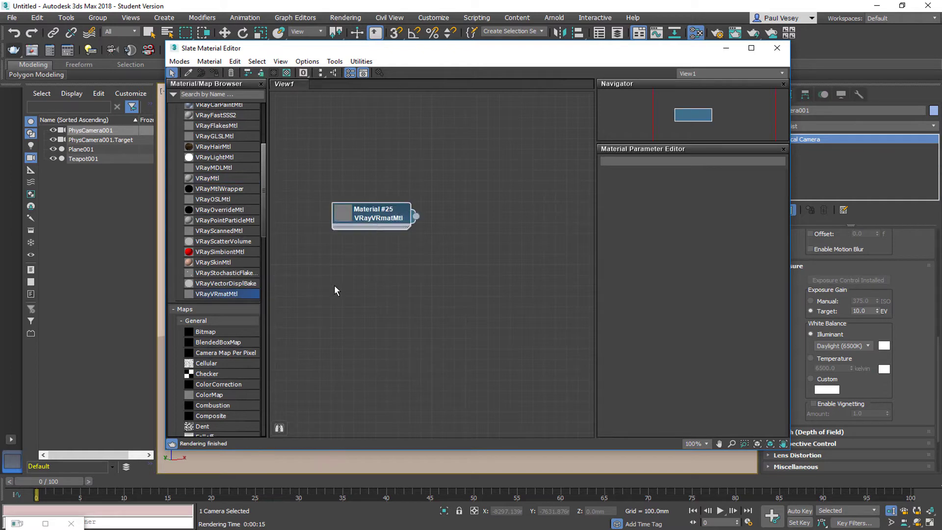
pyautogui.doubleClick(377, 216)
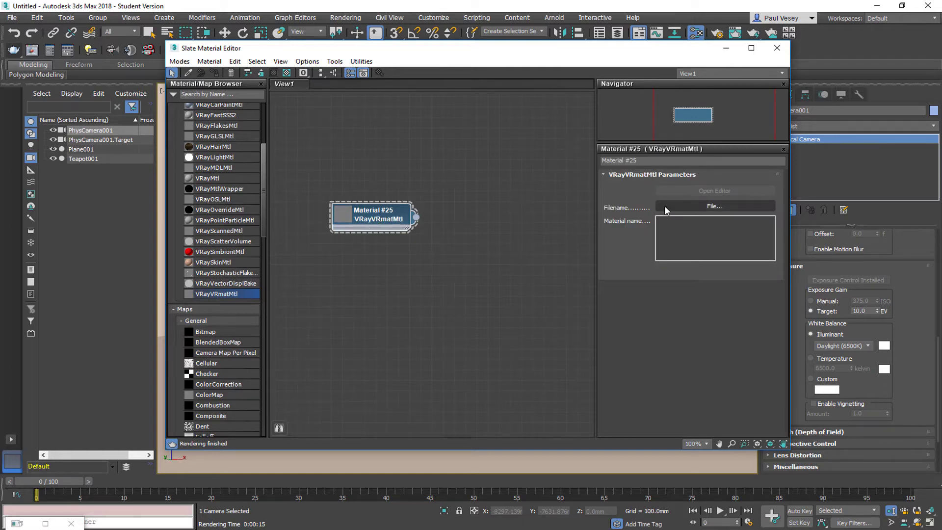
# Step: Load Porcelain_A02_Orange_10cm.vrmat from VRmatLibrary > Ceramic & Porcelain and enlarge its preview
pyautogui.click(666, 208)
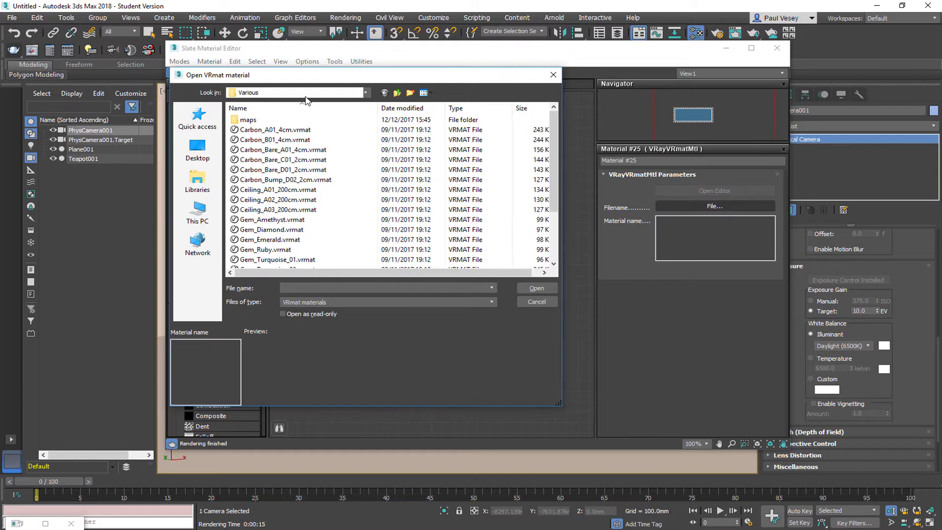
pyautogui.click(305, 93)
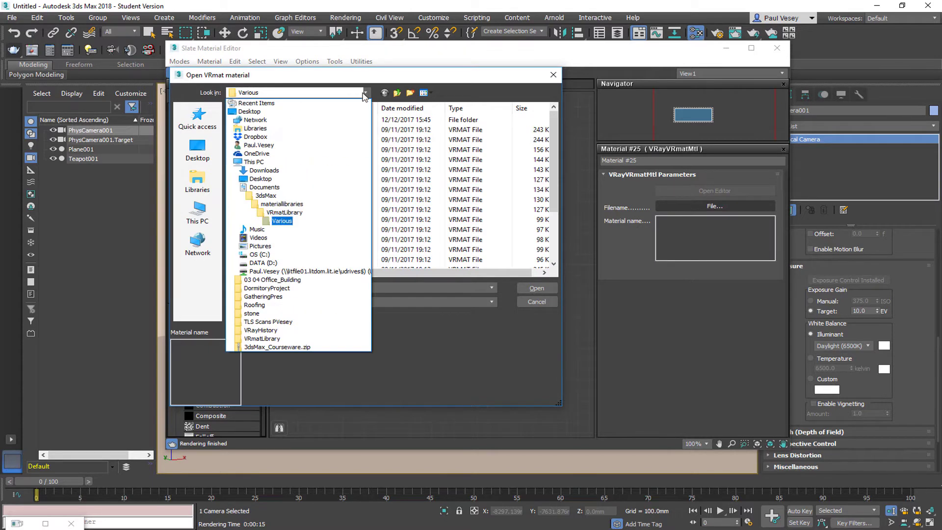
pyautogui.click(275, 204)
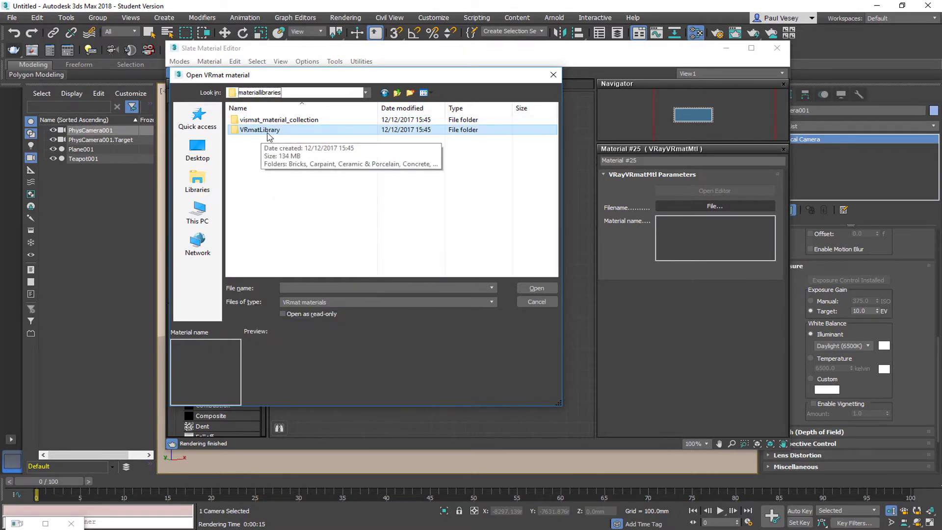
pyautogui.doubleClick(265, 131)
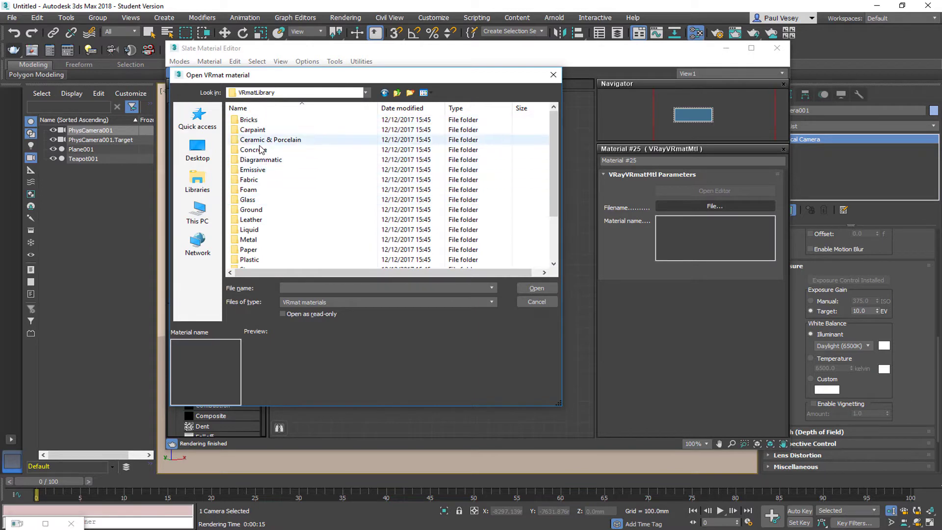
pyautogui.moveTo(298, 78); pyautogui.dragTo(318, 78)
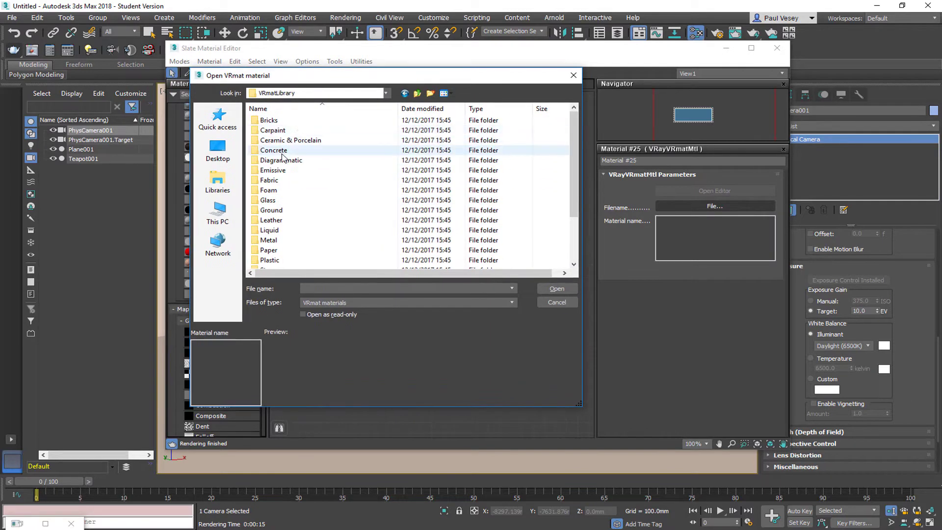
pyautogui.doubleClick(324, 139)
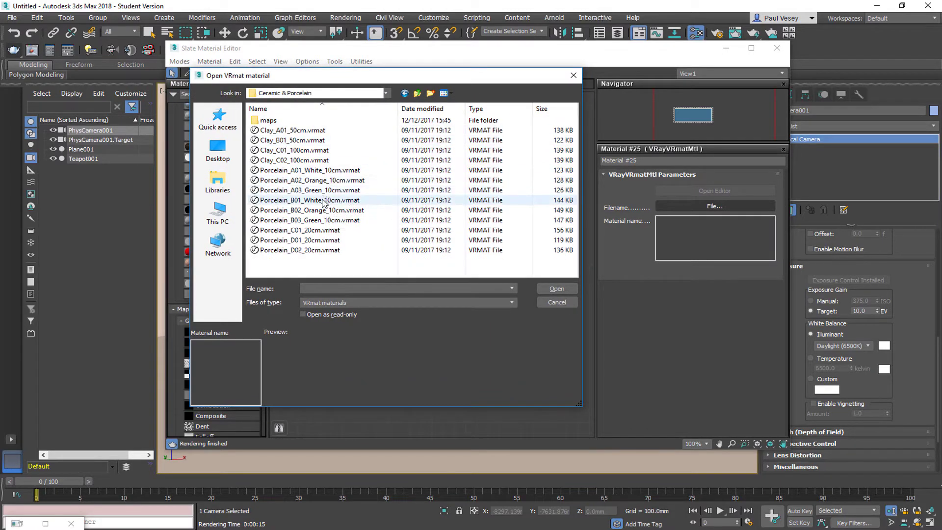
pyautogui.doubleClick(322, 181)
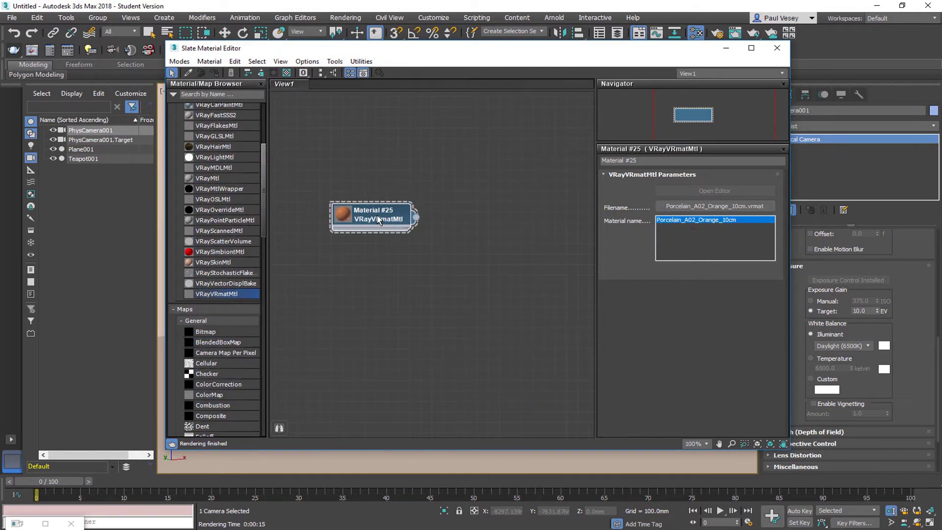
pyautogui.doubleClick(344, 216)
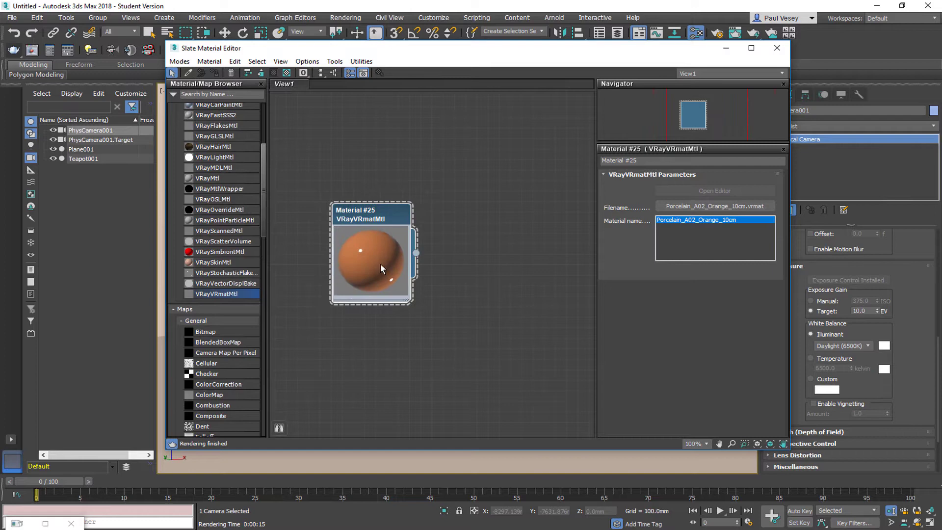
pyautogui.moveTo(382, 52); pyautogui.dragTo(690, 65)
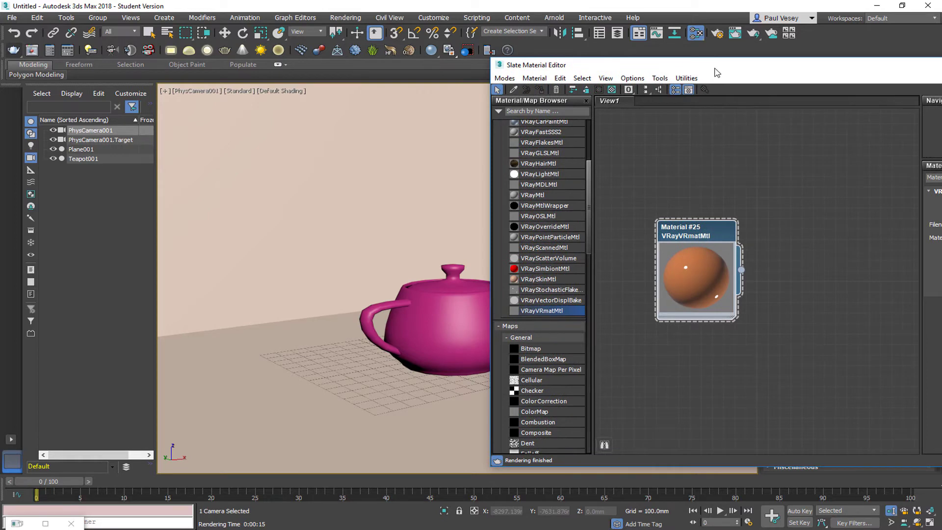
# Step: Assign Material #25 to Teapot001 and minimise the Slate Material Editor
pyautogui.moveTo(786, 255)
pyautogui.mouseDown()
pyautogui.moveTo(459, 182)
pyautogui.moveTo(427, 307)
pyautogui.moveTo(820, 256)
pyautogui.moveTo(787, 268)
pyautogui.mouseUp()
pyautogui.click(779, 240)
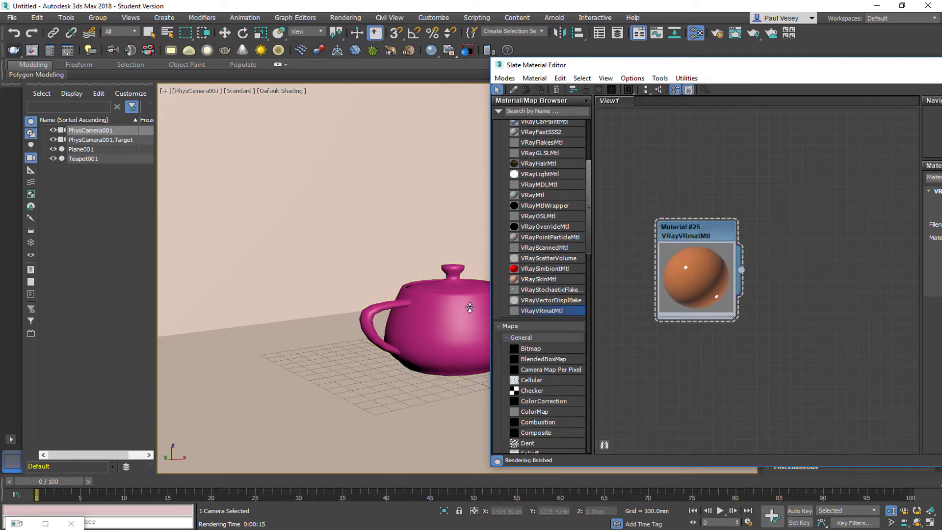
pyautogui.click(148, 32)
pyautogui.click(443, 313)
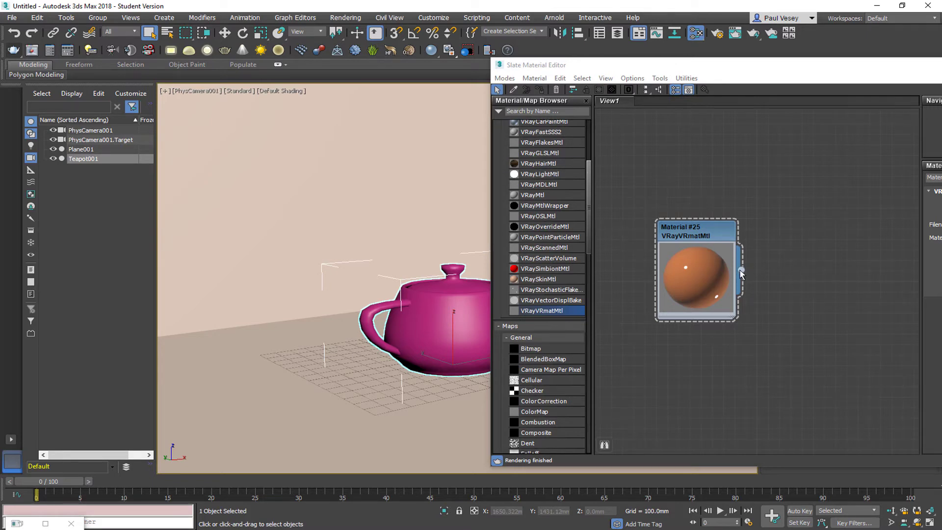
pyautogui.moveTo(741, 272); pyautogui.dragTo(418, 322)
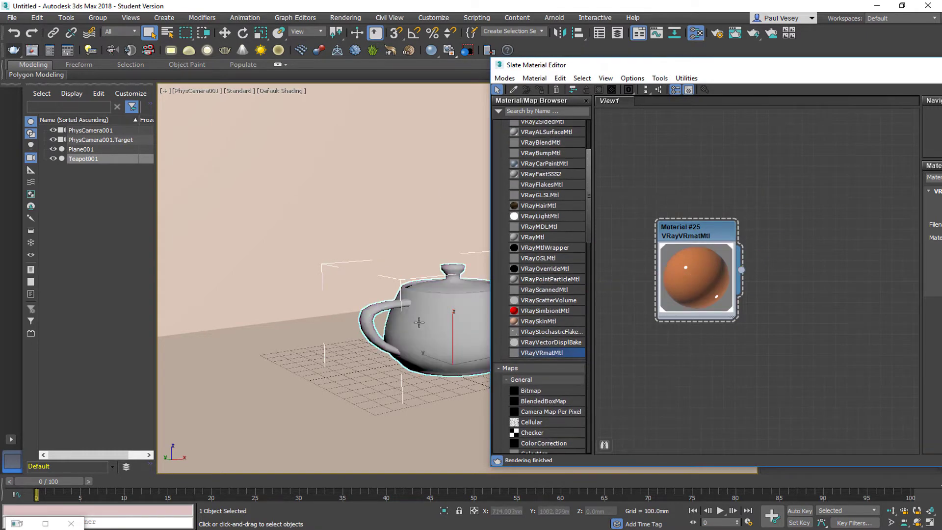
pyautogui.moveTo(627, 68); pyautogui.dragTo(349, 62)
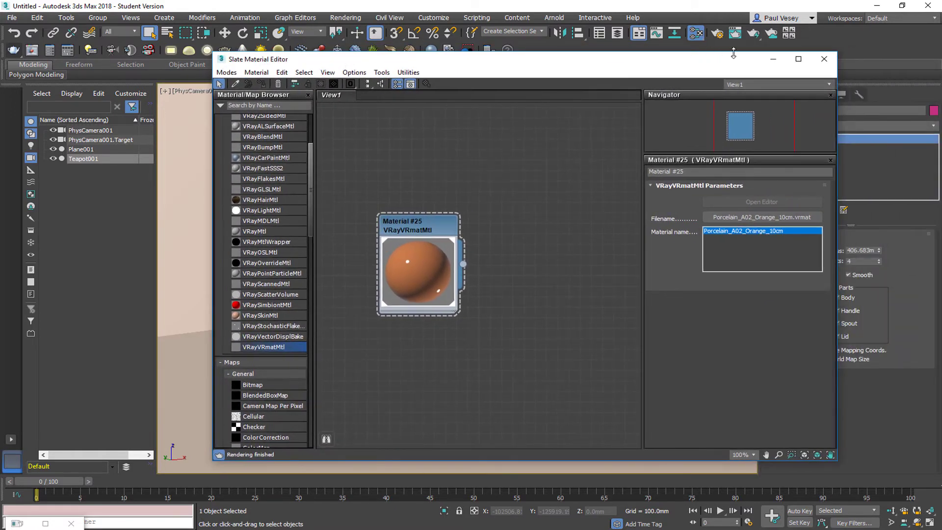
pyautogui.click(773, 59)
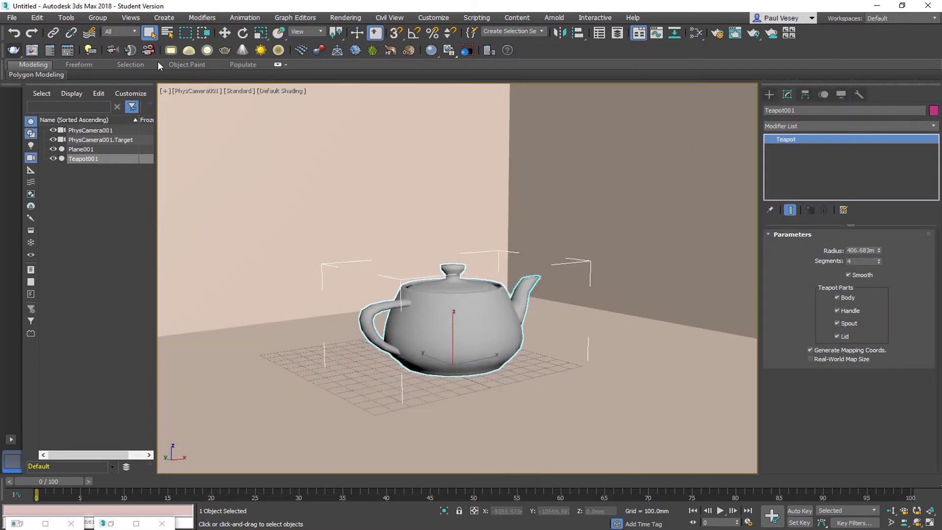
# Step: Render the camera view in V-Ray to see the glossy orange porcelain teapot, then minimize the frame buffer
pyautogui.click(21, 49)
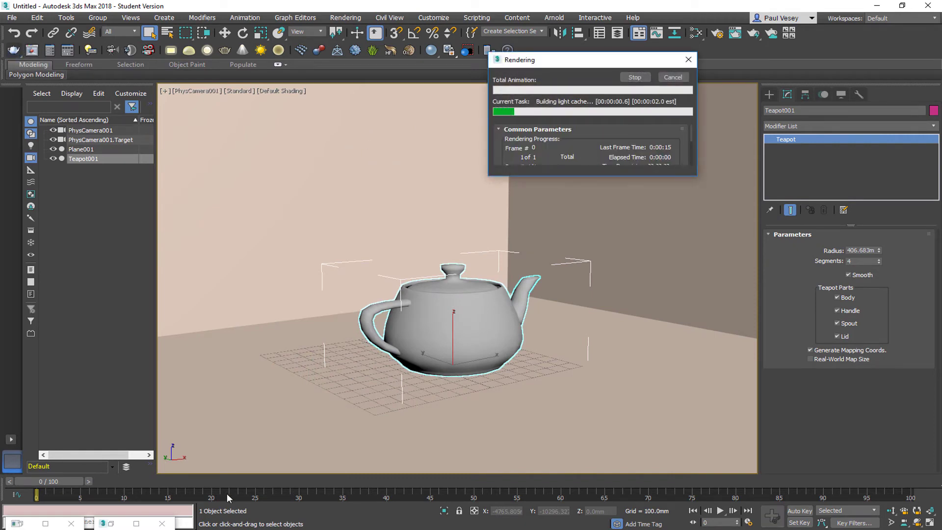
pyautogui.click(201, 498)
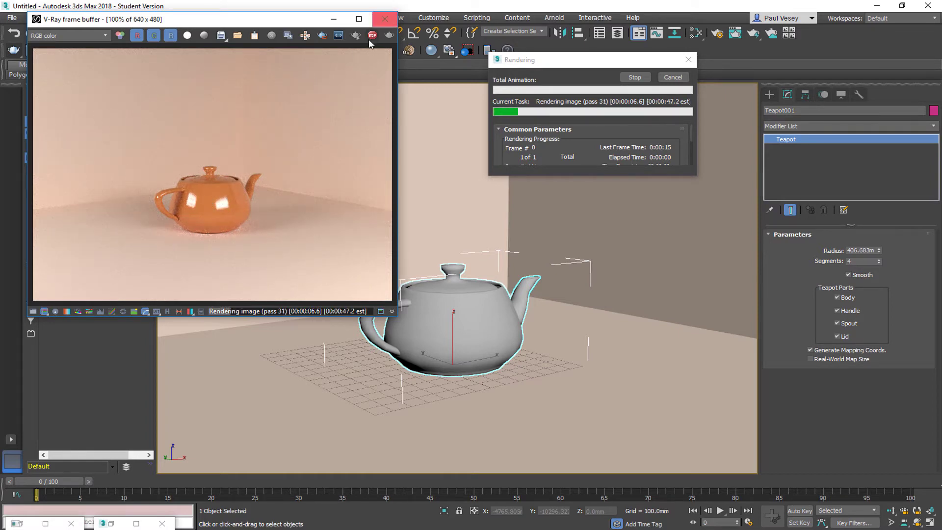
pyautogui.click(341, 18)
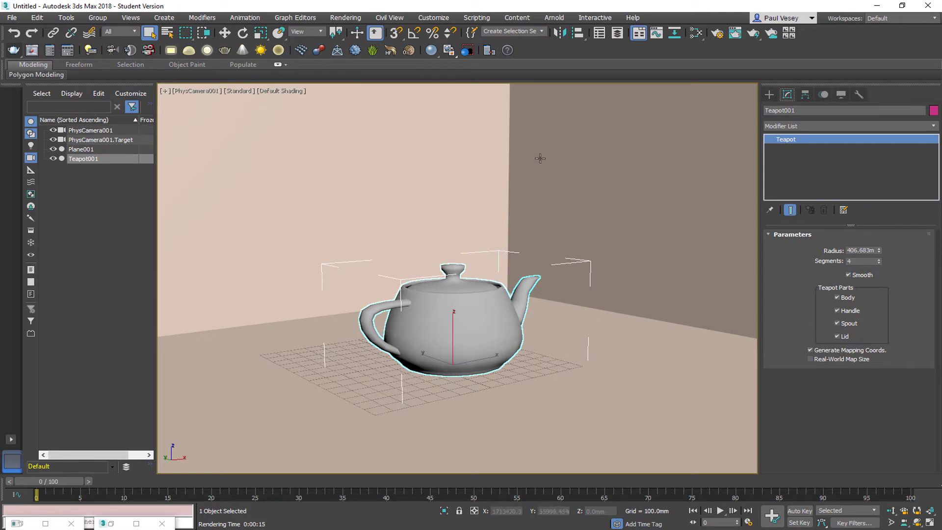
# Step: Add a new VRayVRmatMtl node, Material #26, in the Slate Material Editor
pyautogui.click(696, 33)
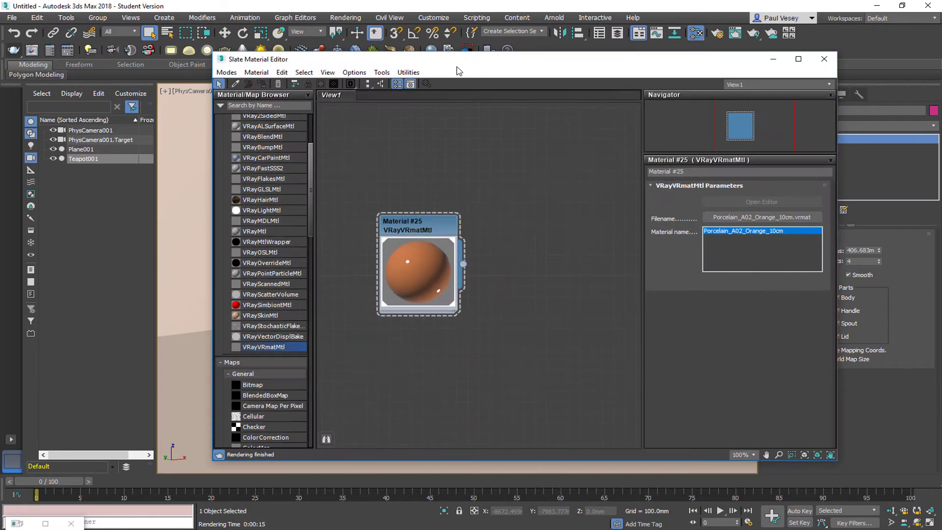
pyautogui.moveTo(456, 70); pyautogui.dragTo(491, 62)
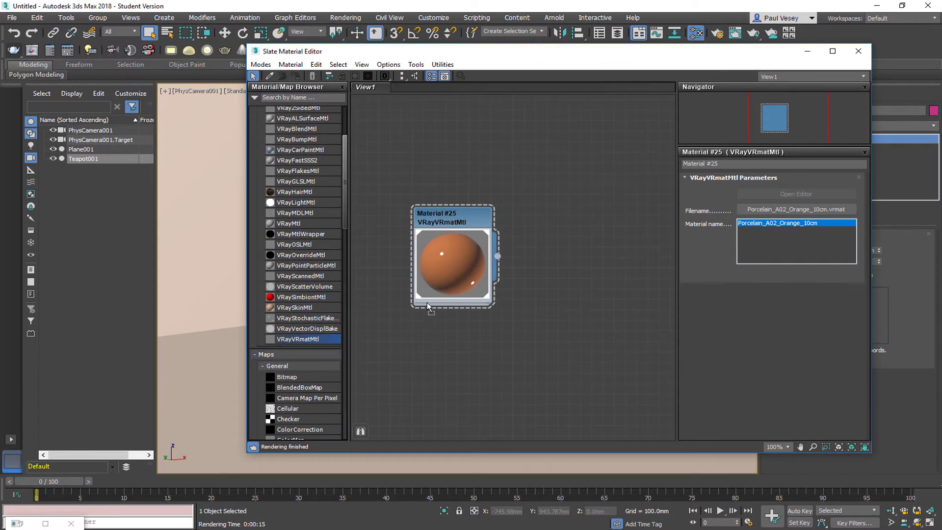
pyautogui.moveTo(427, 304); pyautogui.dragTo(554, 165)
pyautogui.doubleClick(559, 166)
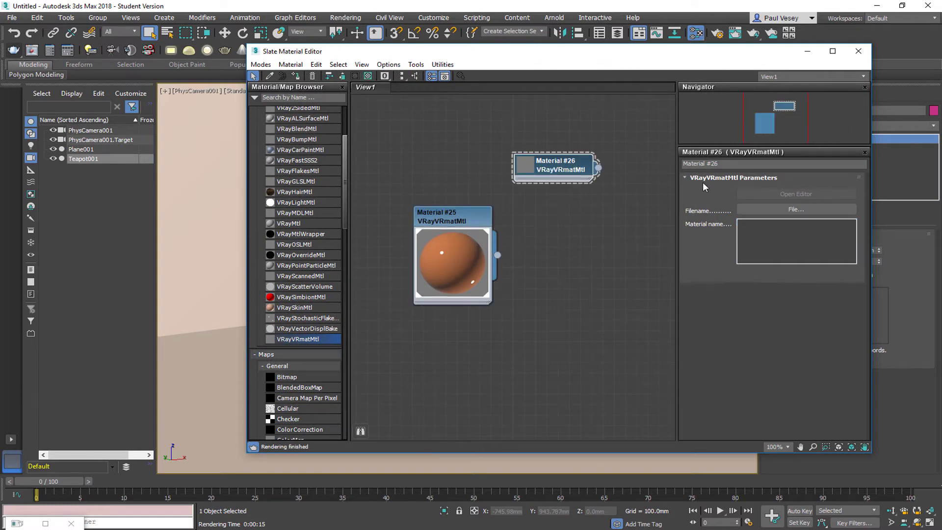
# Step: Load Ground > Gravel_C01_80cm.vrmat from the VRmatLibrary into Material #26
pyautogui.click(757, 210)
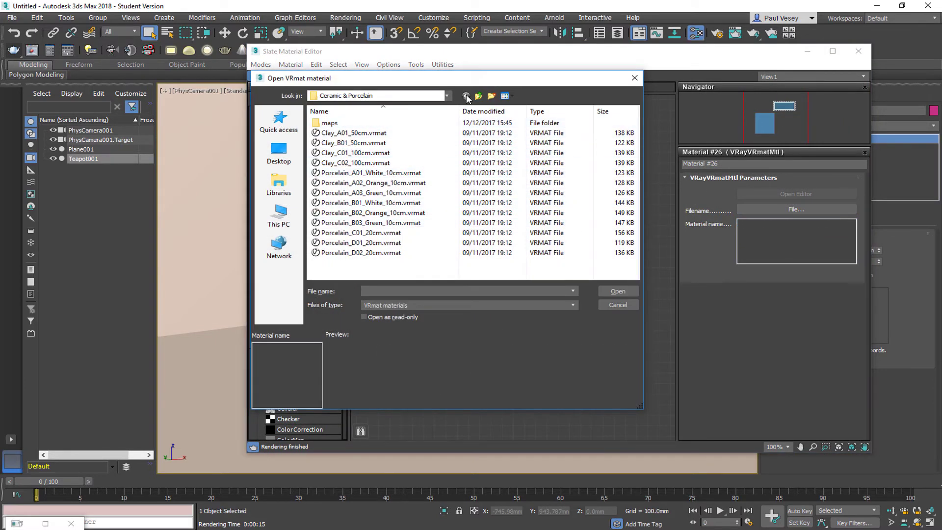
pyautogui.click(449, 96)
pyautogui.click(359, 213)
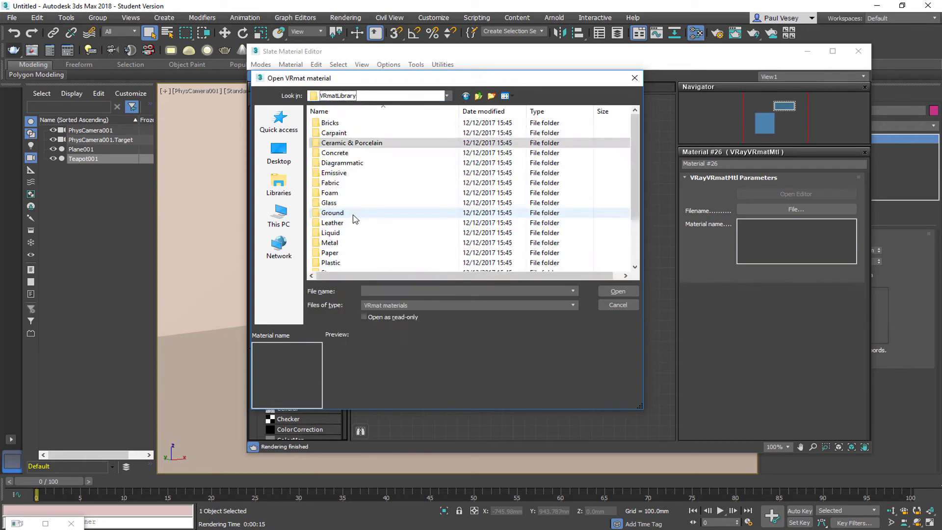
pyautogui.scroll(-2, 351, 218)
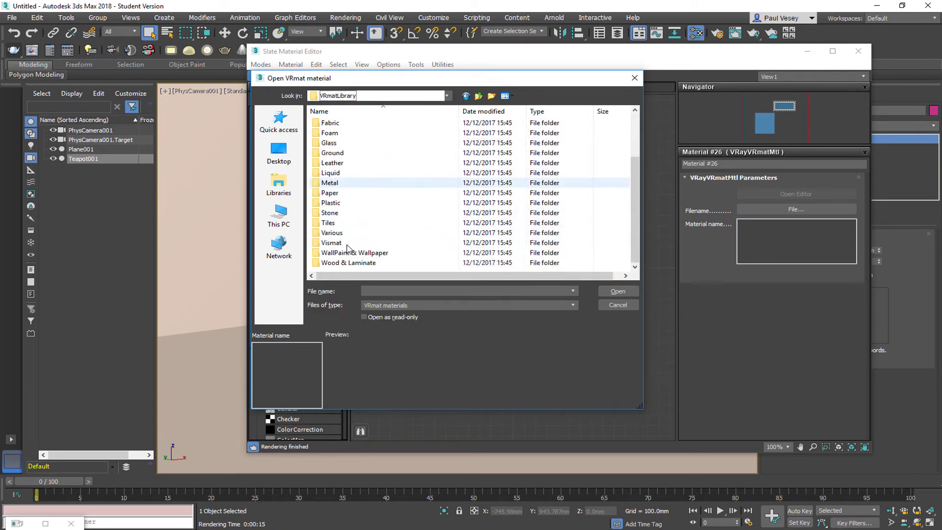
pyautogui.doubleClick(341, 153)
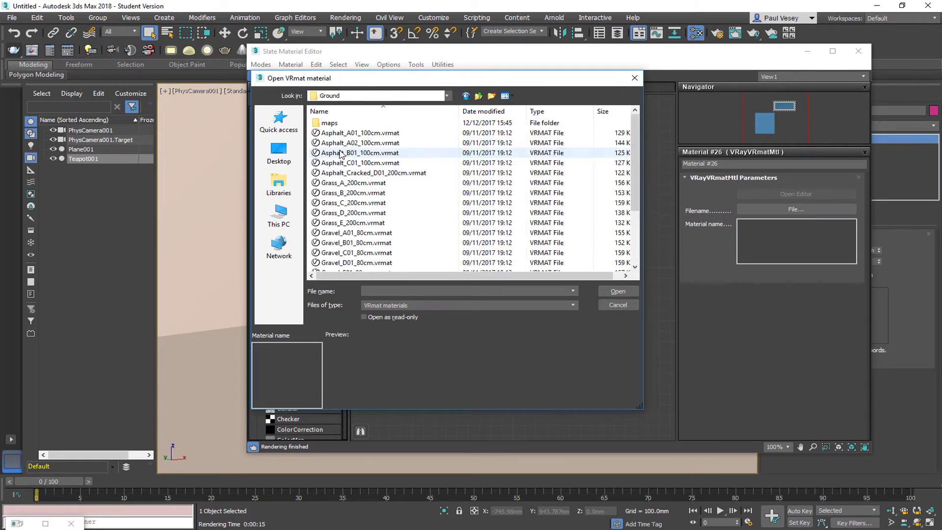
pyautogui.click(360, 212)
pyautogui.scroll(-1, 362, 239)
pyautogui.click(362, 223)
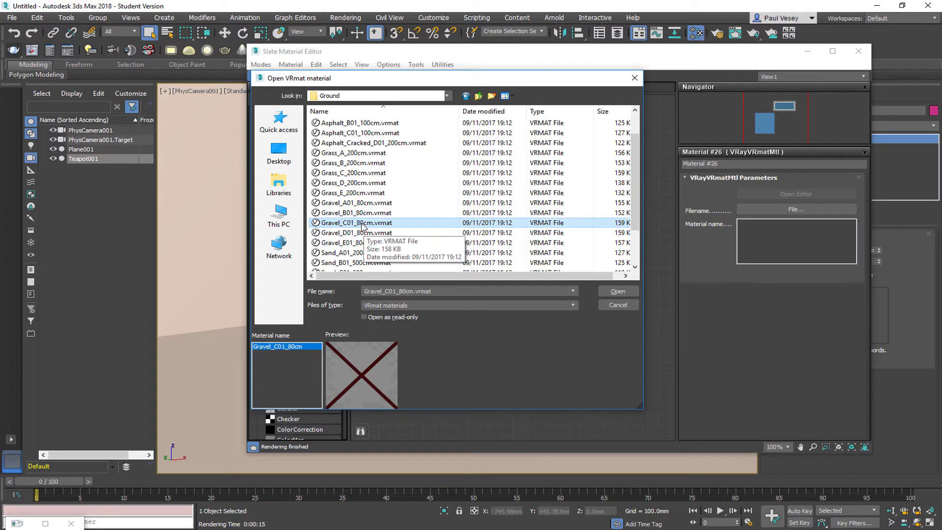
pyautogui.doubleClick(361, 223)
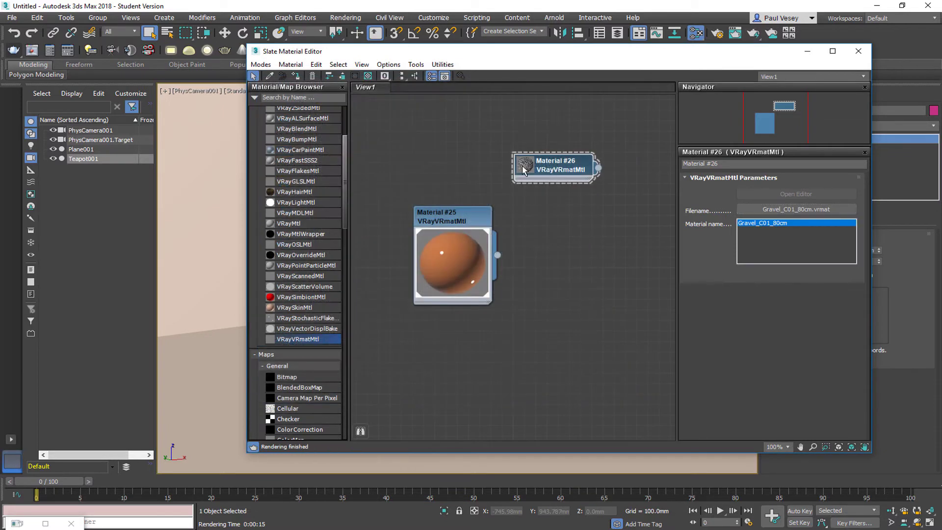
pyautogui.doubleClick(523, 169)
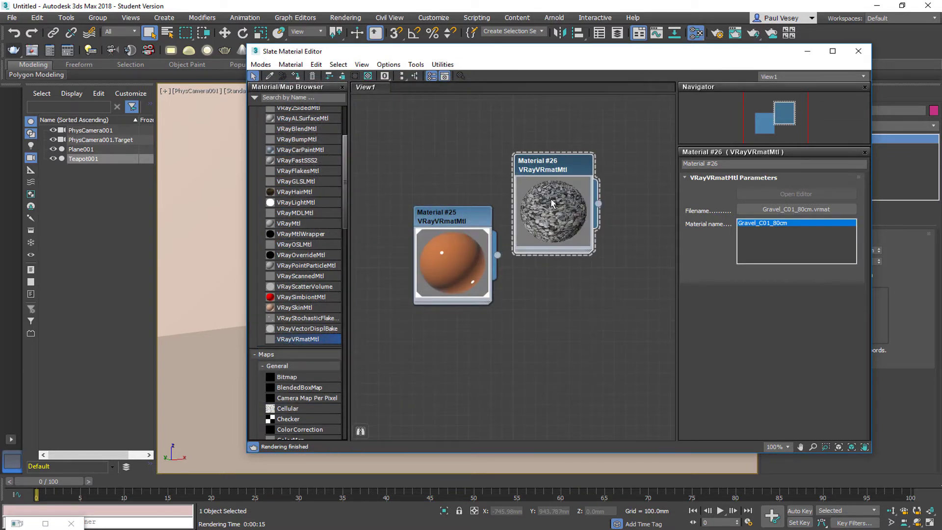
# Step: Assign the gravel Material #26 to the floor plane Plane001
pyautogui.moveTo(543, 61); pyautogui.dragTo(824, 119)
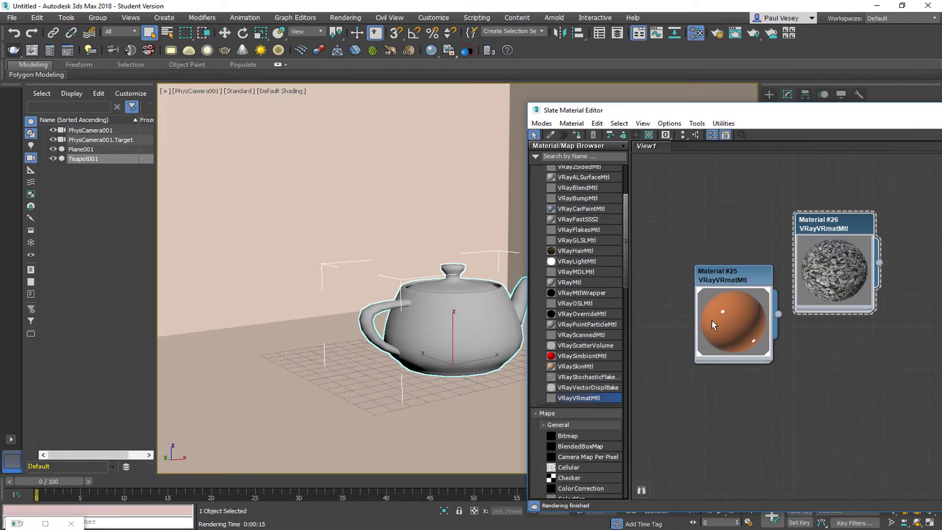
pyautogui.click(286, 351)
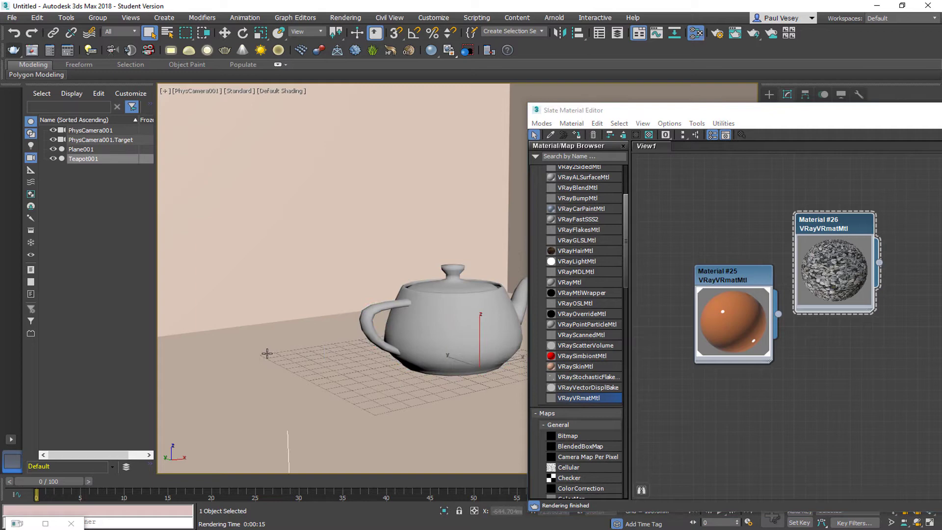
pyautogui.moveTo(677, 117); pyautogui.dragTo(662, 116)
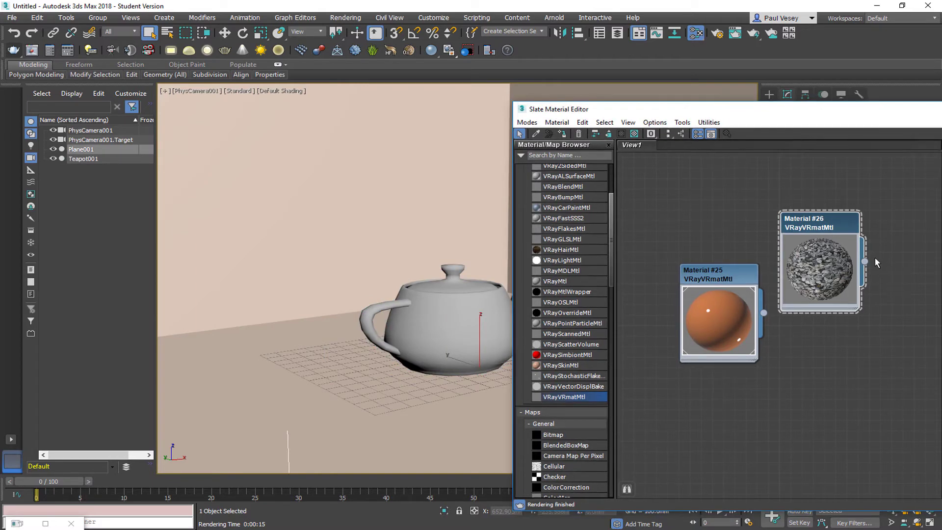
pyautogui.moveTo(865, 265); pyautogui.dragTo(270, 392)
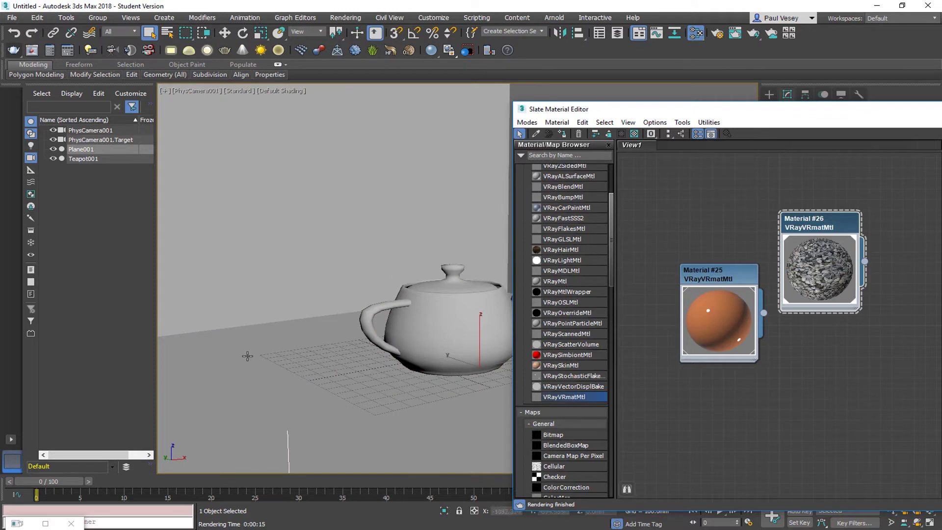
pyautogui.moveTo(706, 112); pyautogui.dragTo(346, 80)
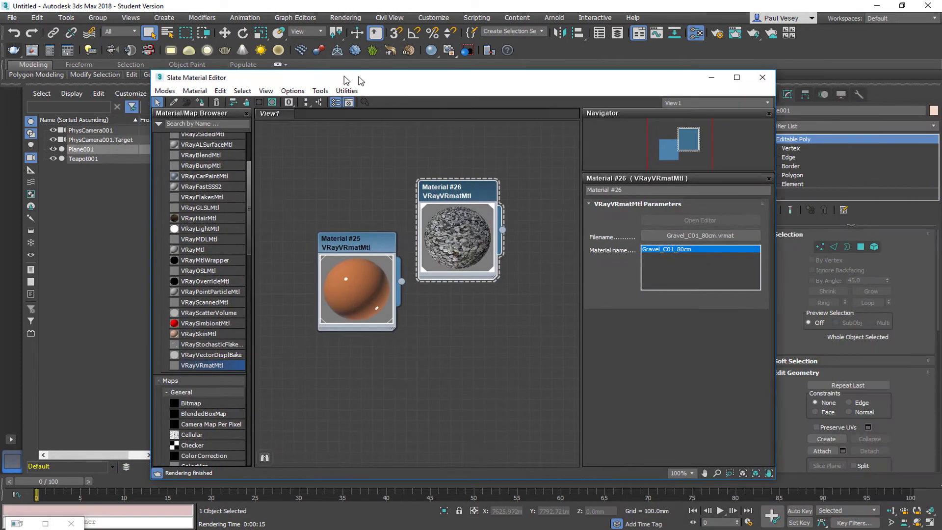
# Step: Render with Shift+Q and stop early, showing the orange teapot on the gravel floor
pyautogui.click(713, 77)
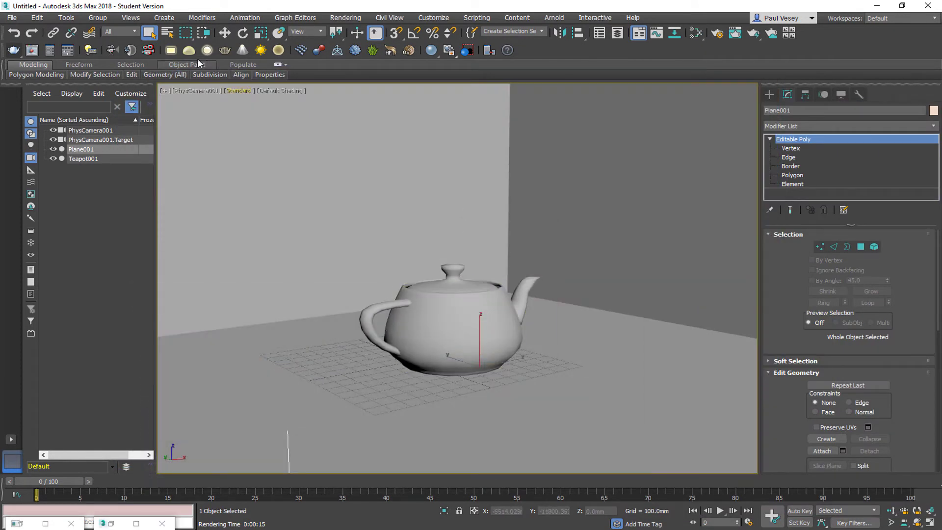
pyautogui.hotkey('shift', 'q')
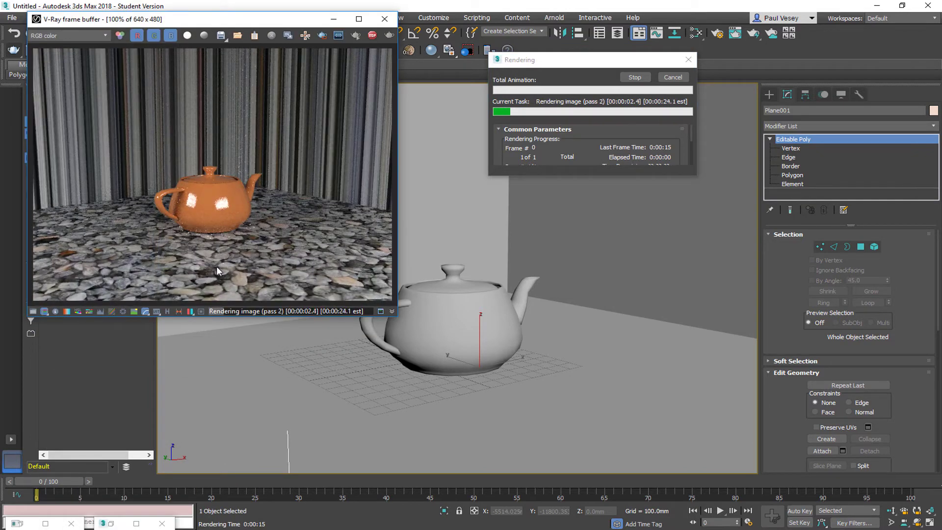
pyautogui.moveTo(231, 21); pyautogui.dragTo(320, 50)
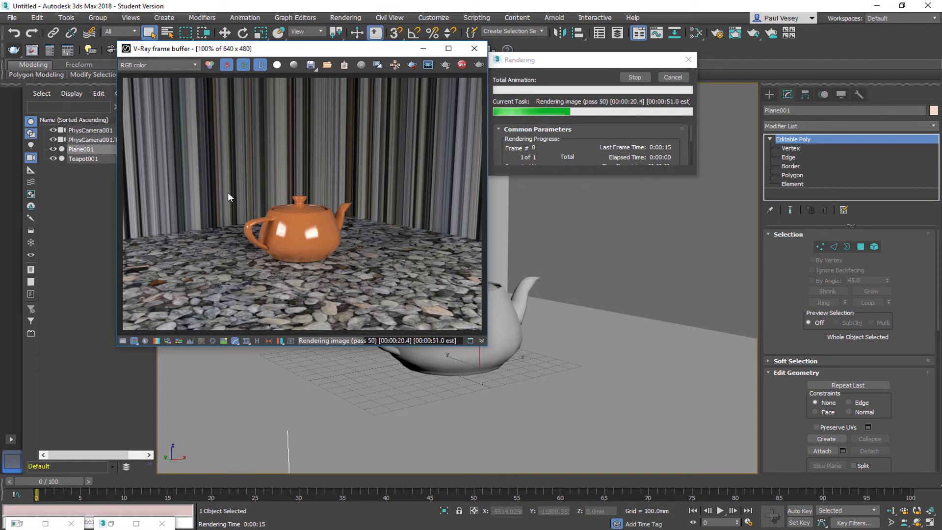
pyautogui.click(635, 77)
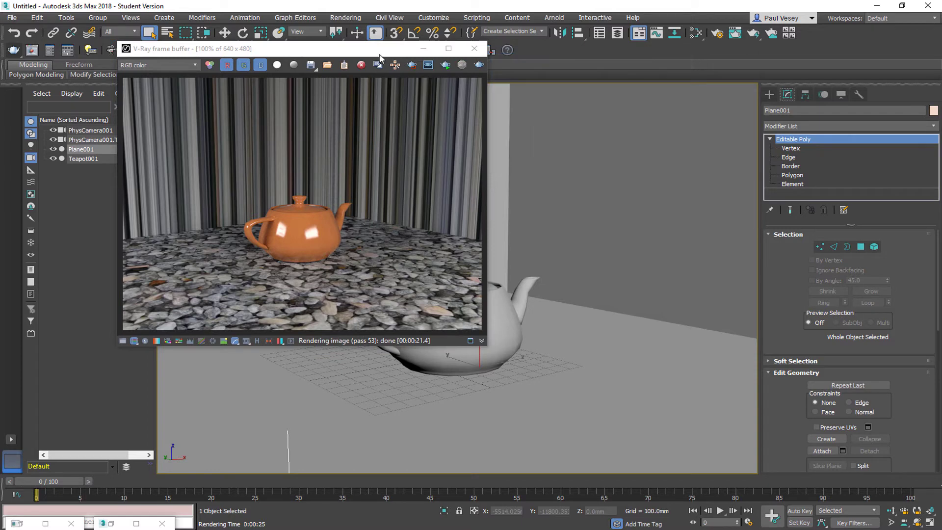
pyautogui.moveTo(379, 53); pyautogui.dragTo(402, 88)
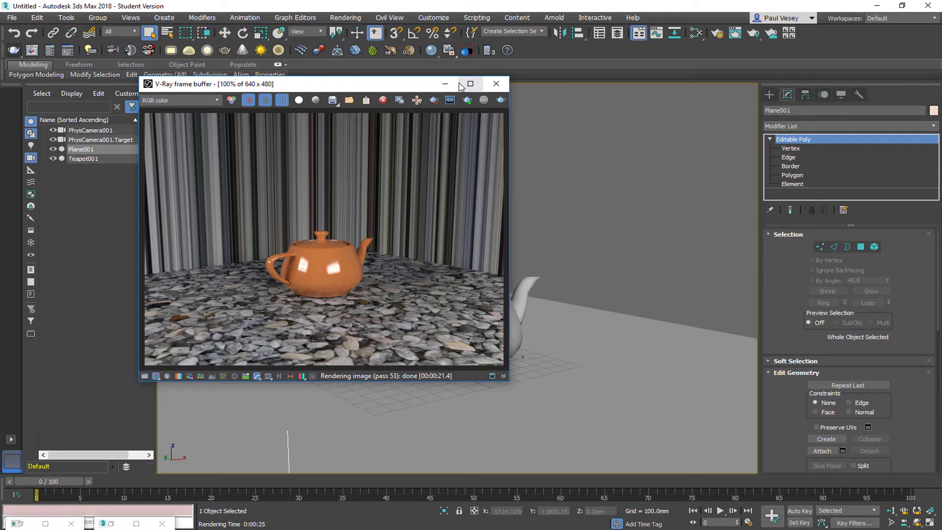
# Step: Detach the back wall polygon into a separate object named Wall-A
pyautogui.click(444, 87)
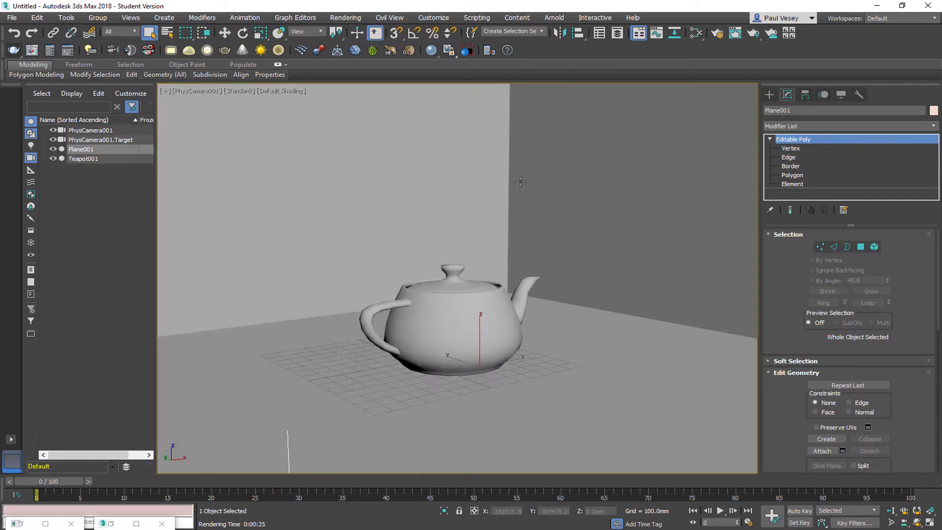
pyautogui.click(799, 176)
pyautogui.click(361, 212)
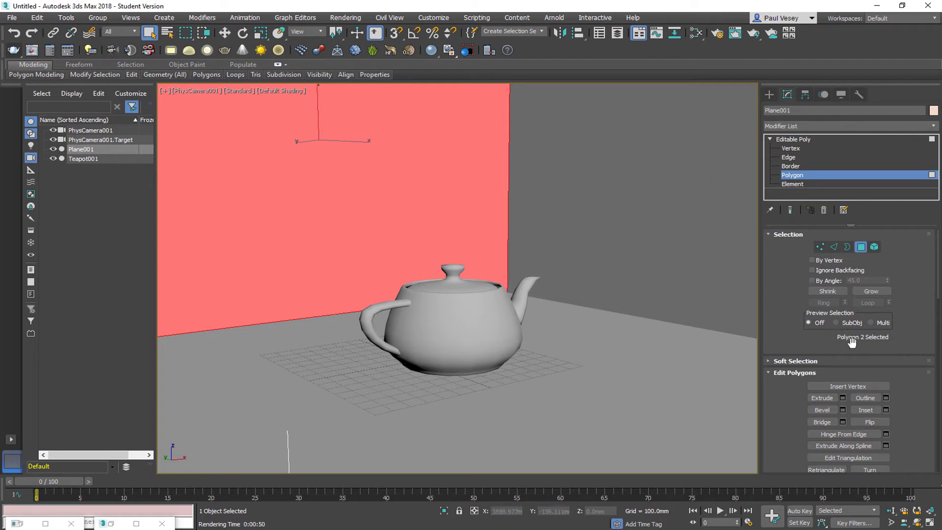
pyautogui.scroll(-3, 903, 390)
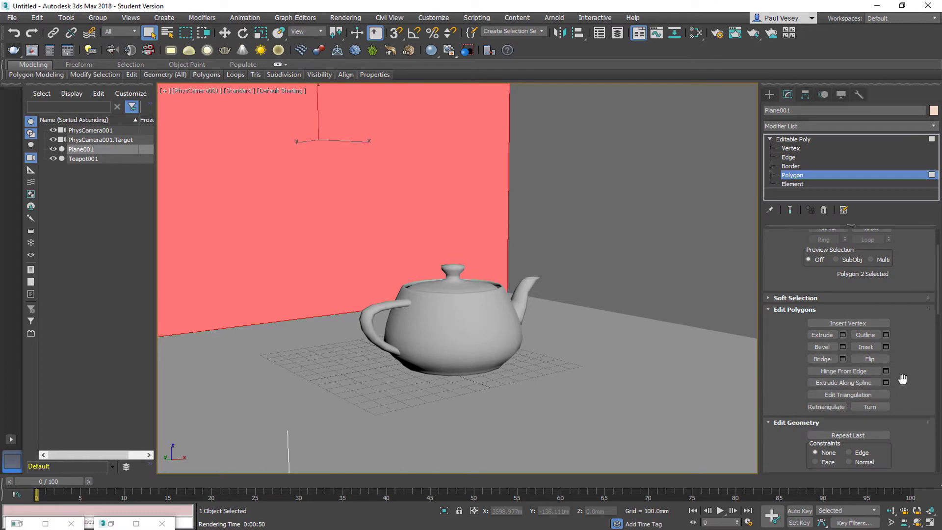
pyautogui.scroll(-4, 903, 380)
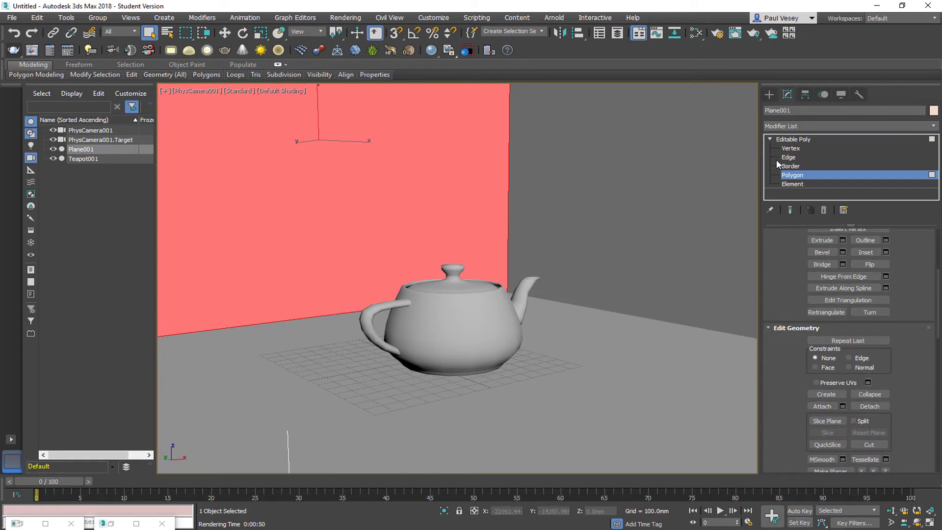
pyautogui.scroll(-1, 809, 283)
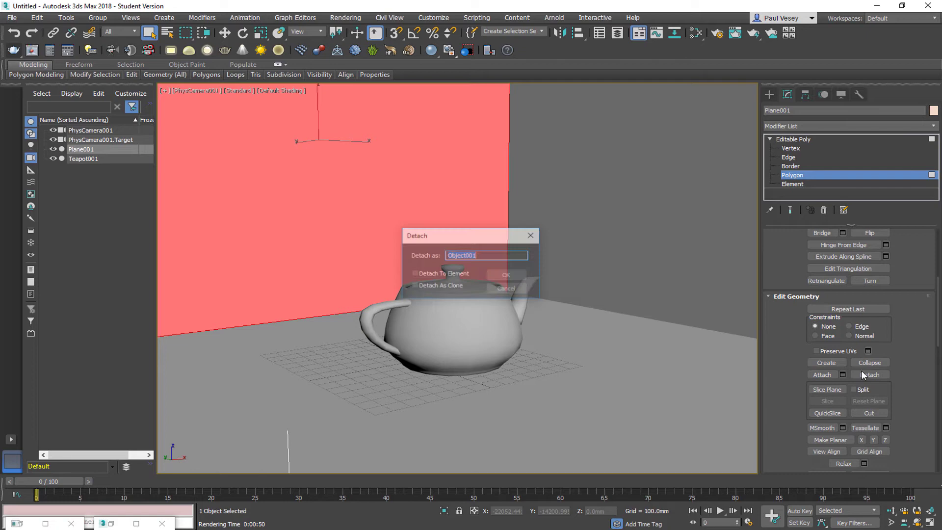
pyautogui.write('Wa')
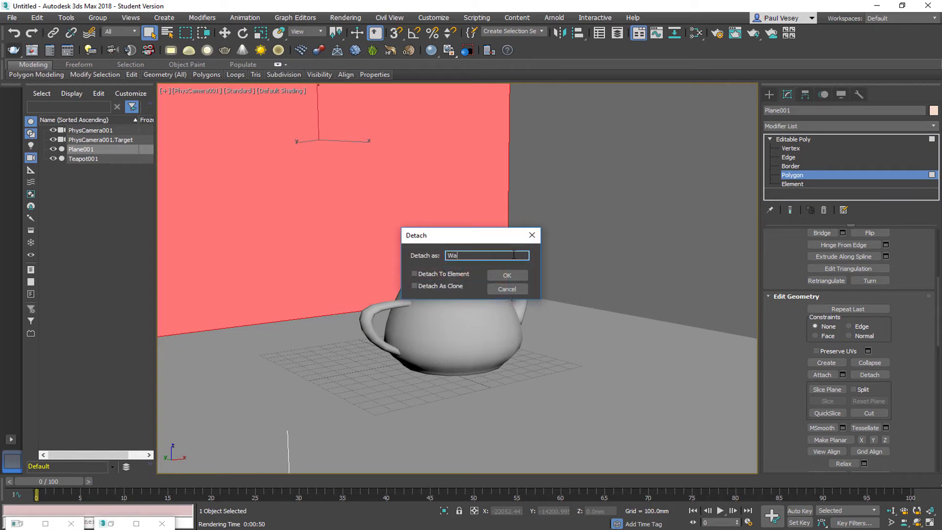
pyautogui.write('llA')
pyautogui.press('Return')
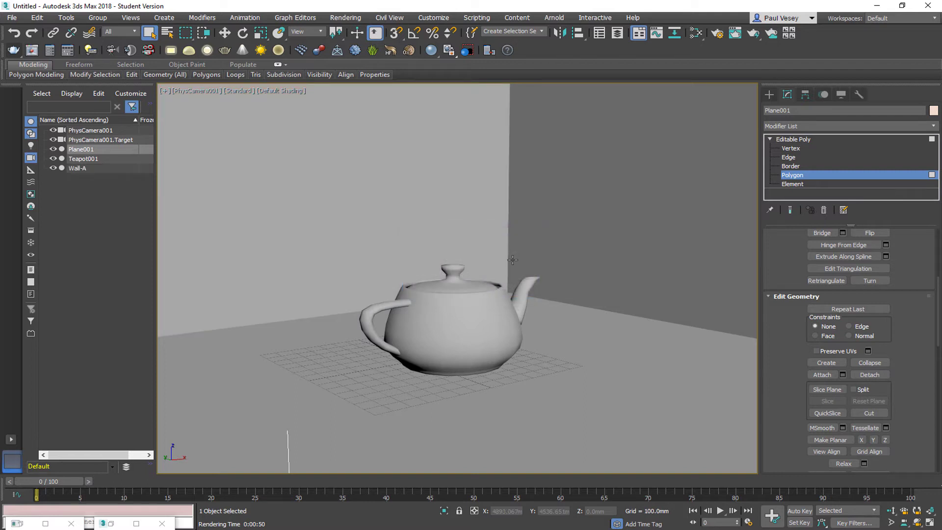
# Step: Detach the right wall polygon into a separate object named Wall-B
pyautogui.click(632, 198)
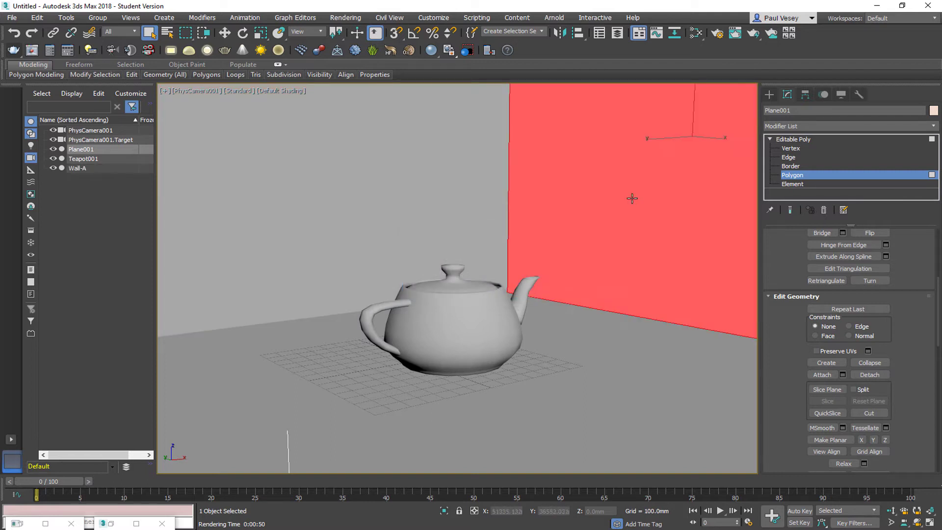
pyautogui.click(856, 373)
pyautogui.write('Wal')
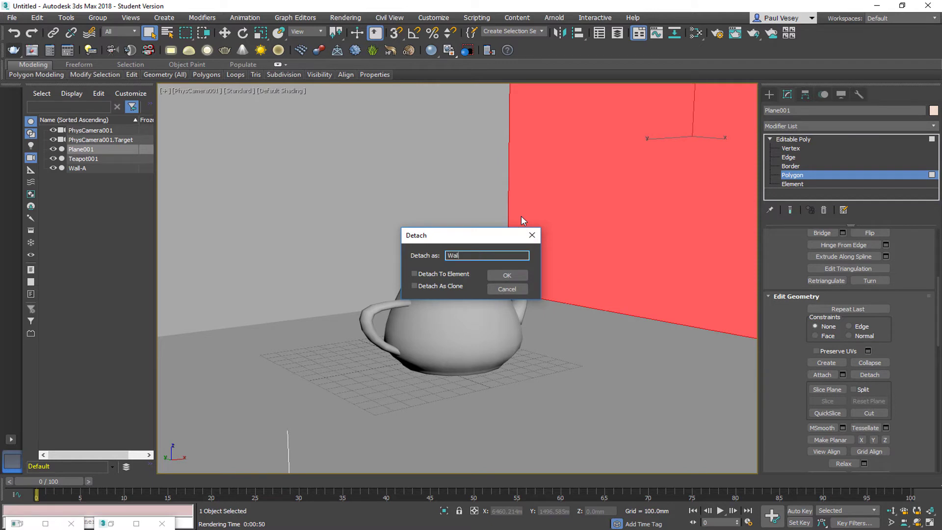
pyautogui.write('l-B')
pyautogui.press('Return')
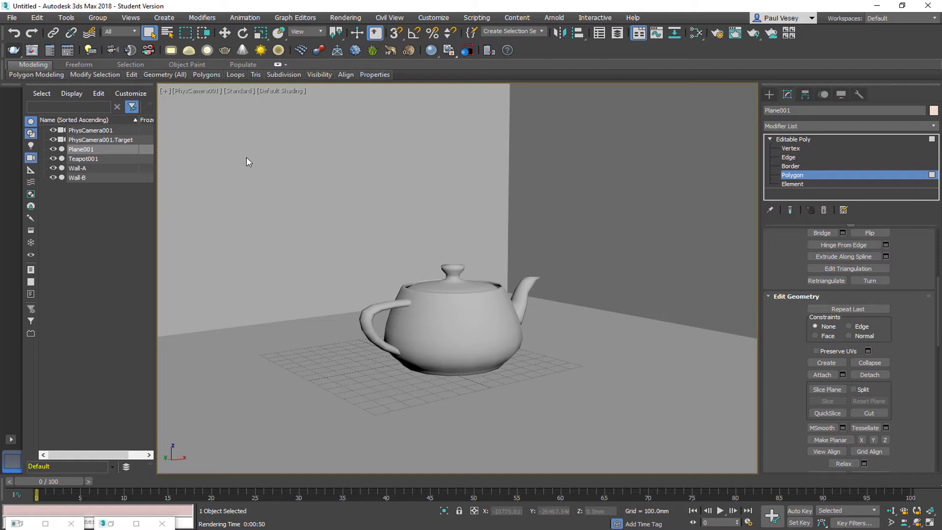
# Step: Rename Plane001 to Floor in the Scene Explorer
pyautogui.rightClick(85, 151)
pyautogui.click(125, 193)
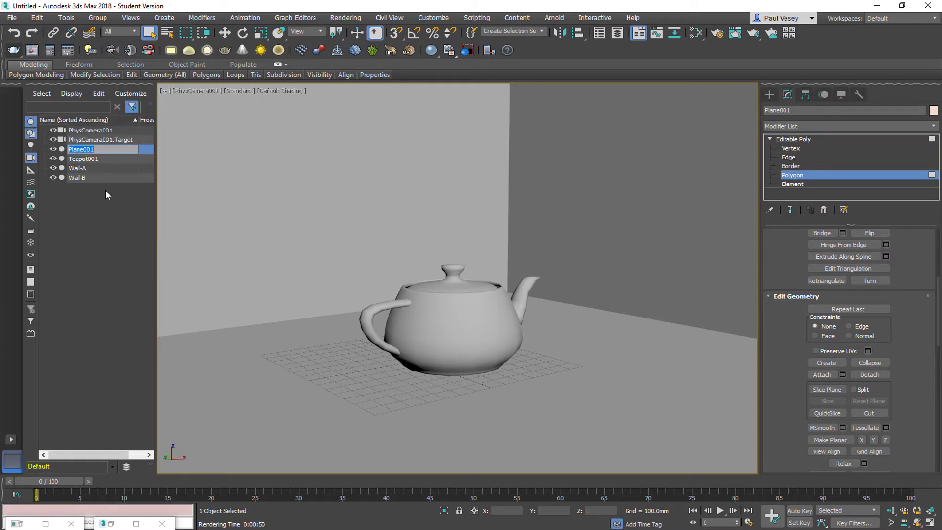
pyautogui.write('Floor')
pyautogui.press('Return')
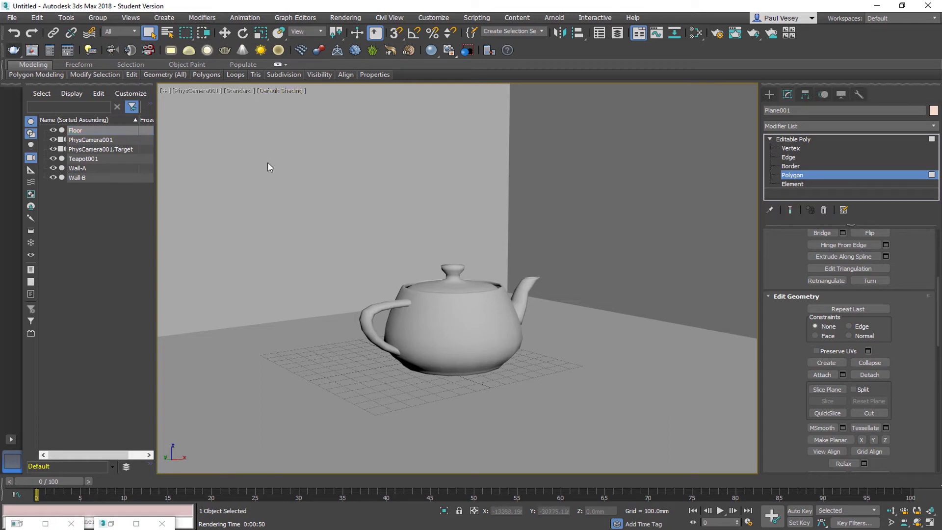
# Step: Select Wall-A and add a UVW Map modifier to it
pyautogui.click(794, 140)
pyautogui.click(358, 221)
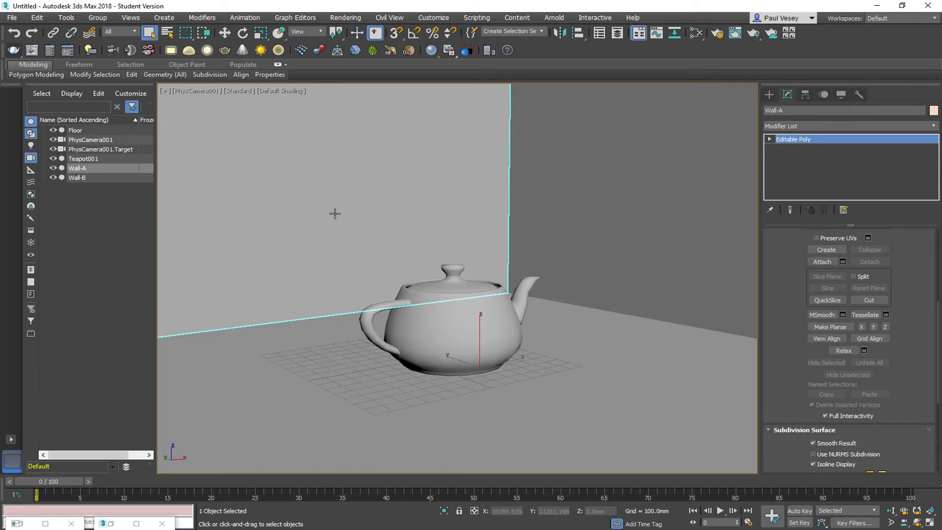
pyautogui.moveTo(106, 523)
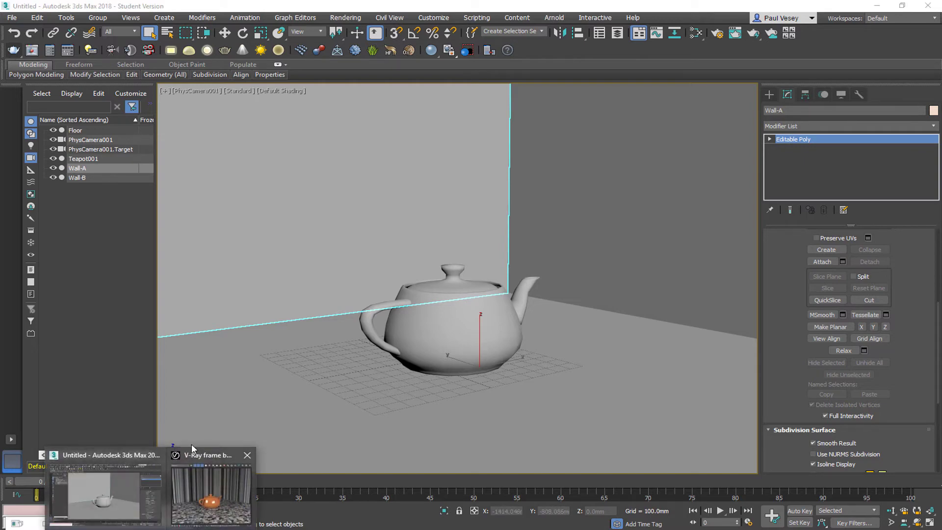
pyautogui.click(194, 456)
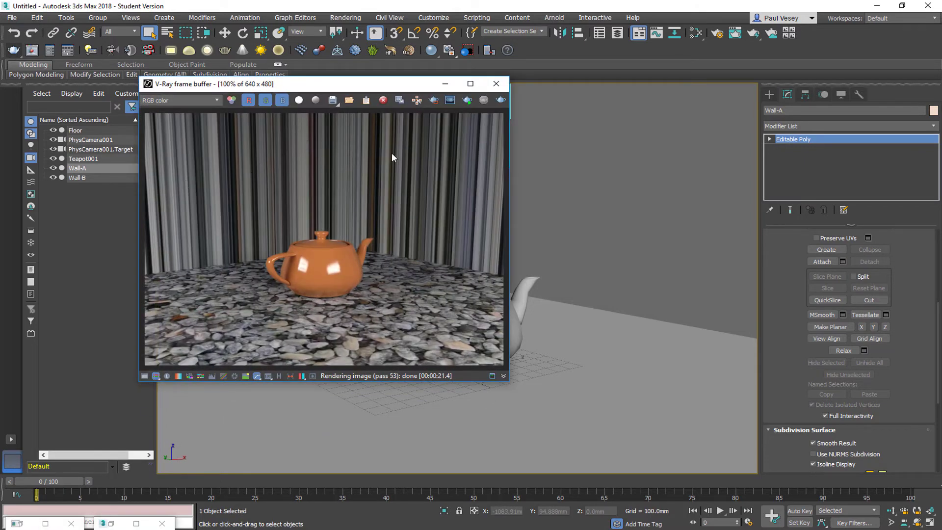
pyautogui.click(445, 83)
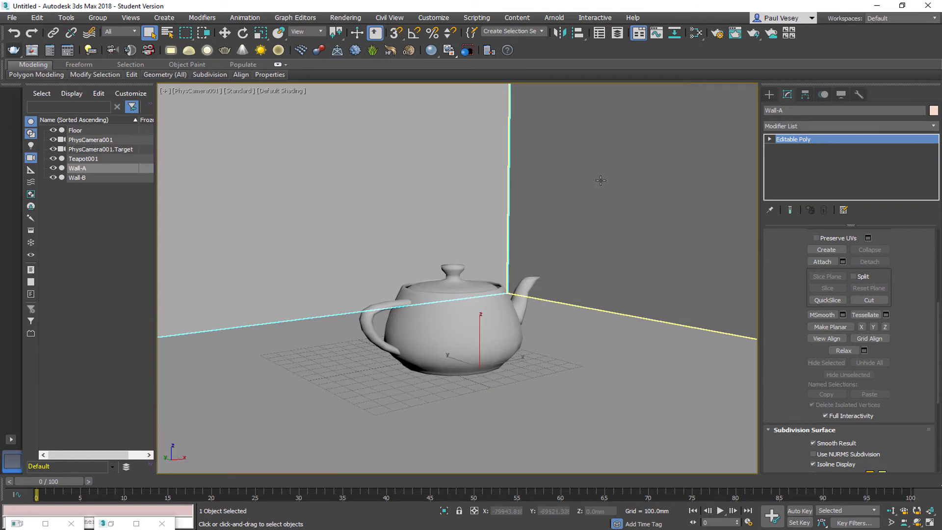
pyautogui.click(935, 126)
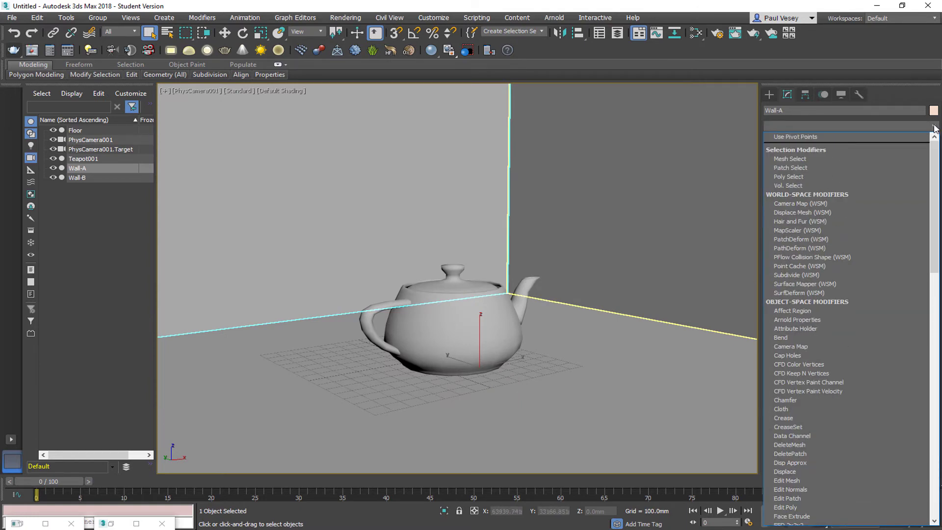
pyautogui.moveTo(935, 192); pyautogui.dragTo(910, 402)
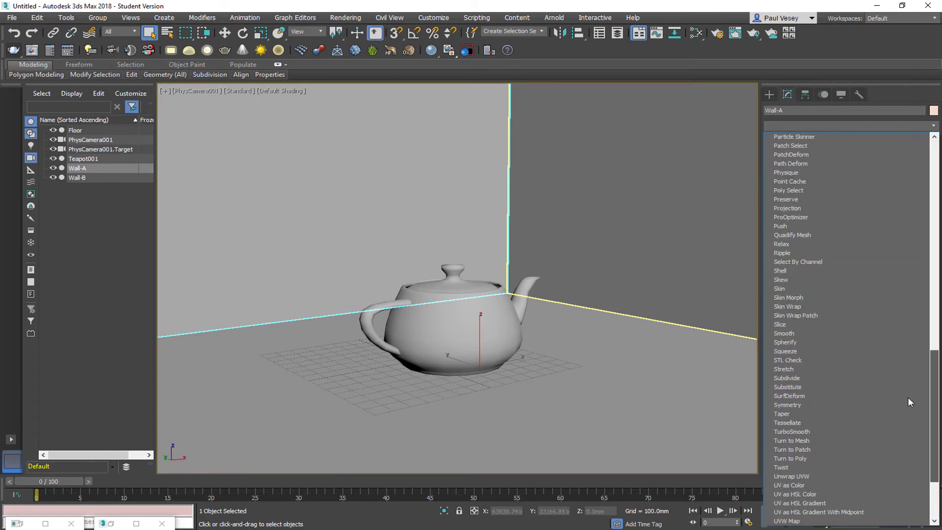
pyautogui.scroll(-1, 902, 455)
pyautogui.click(795, 424)
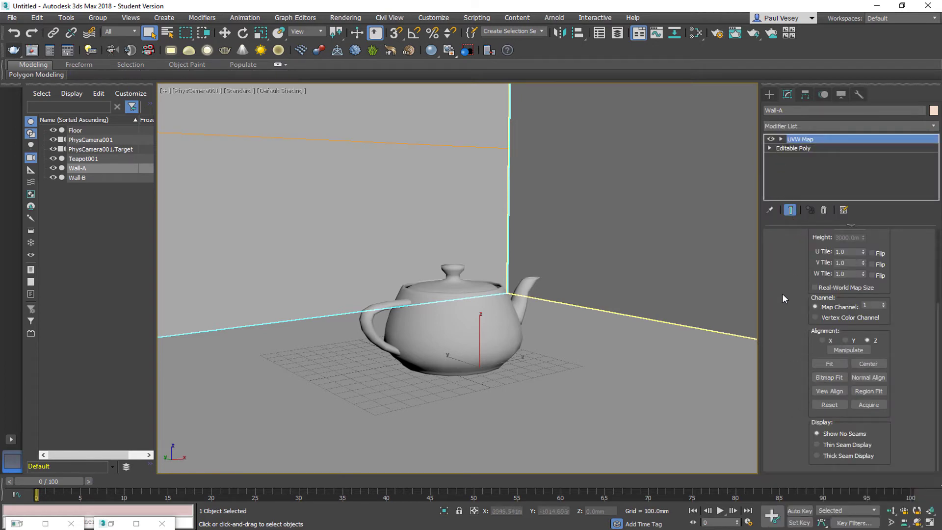
# Step: Set Wall-A's UVW mapping to Box and re-render, stopping the render early
pyautogui.scroll(3, 782, 293)
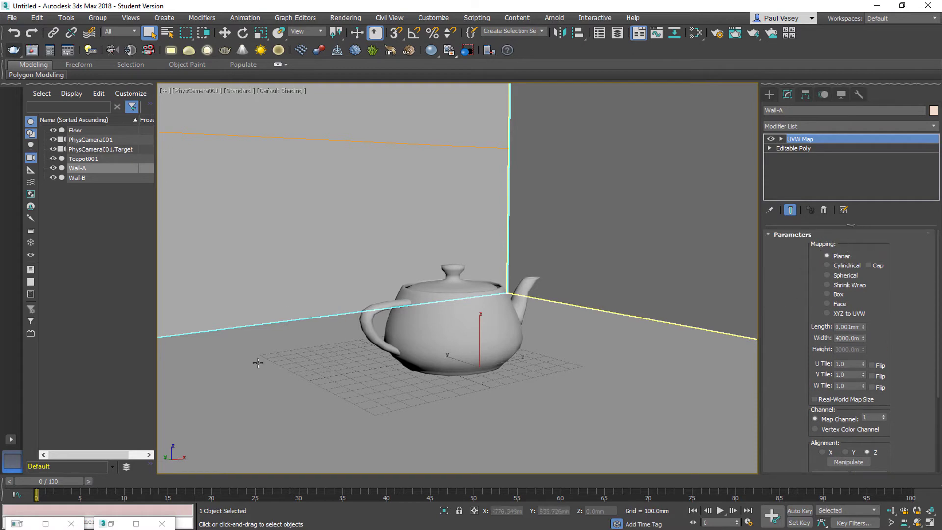
pyautogui.click(46, 523)
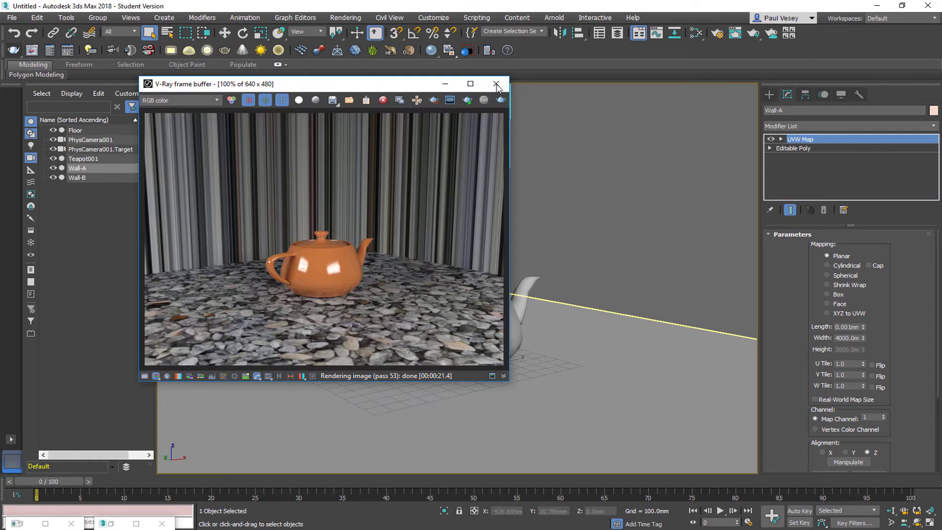
pyautogui.click(500, 100)
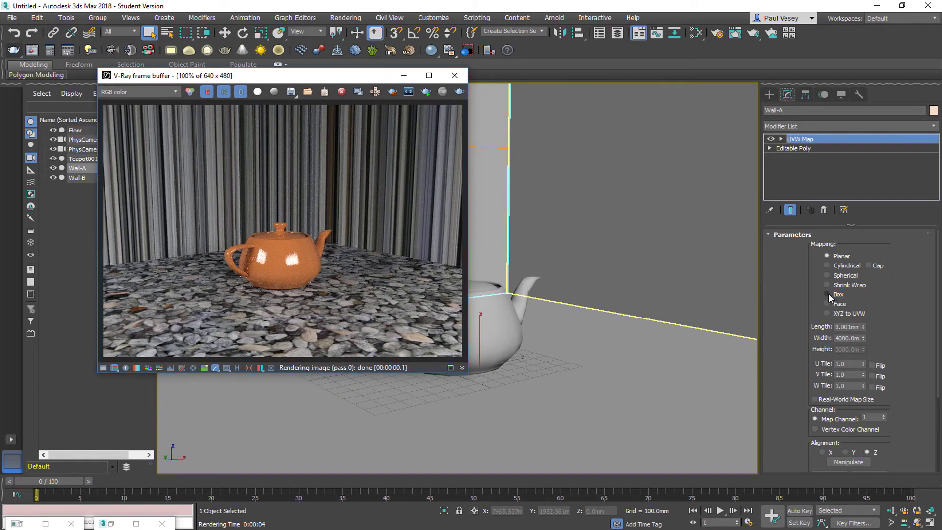
pyautogui.click(827, 295)
pyautogui.click(459, 91)
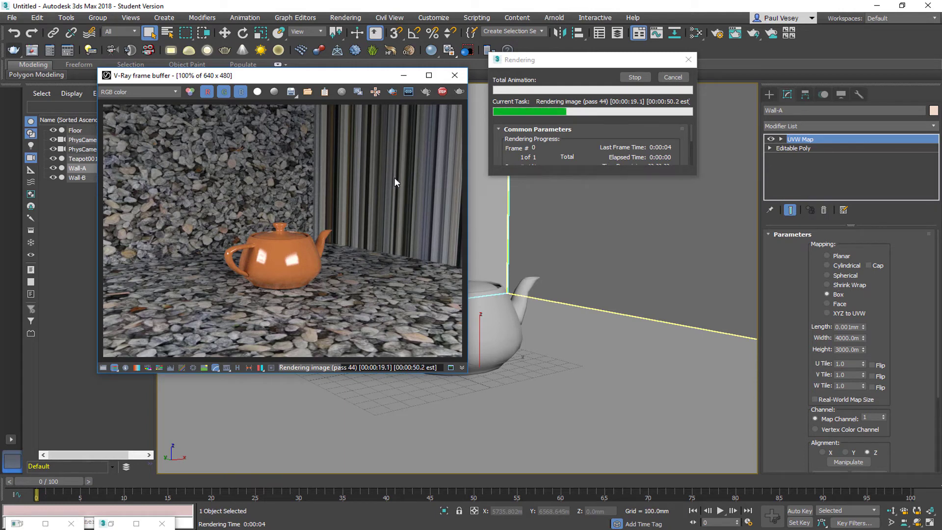
pyautogui.click(627, 79)
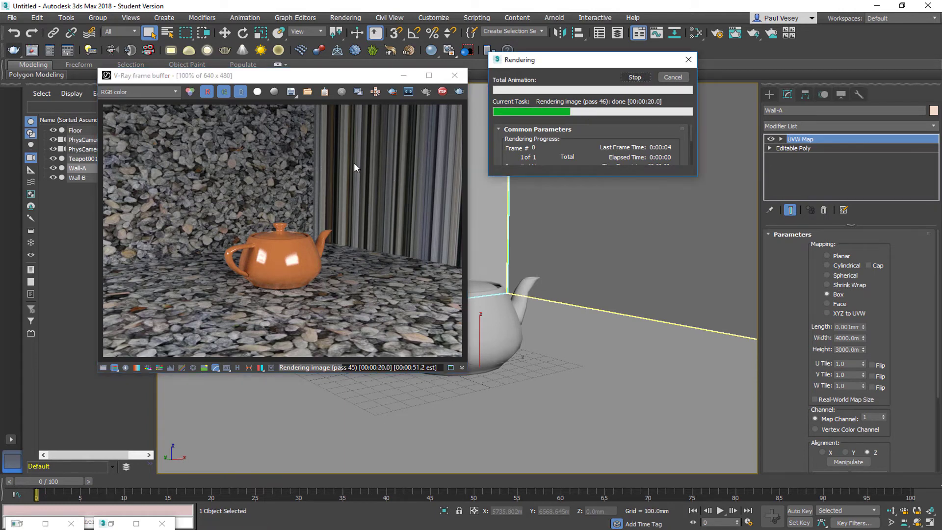
# Step: Select Wall-B and add a UVW Map modifier to it
pyautogui.click(404, 75)
pyautogui.click(621, 163)
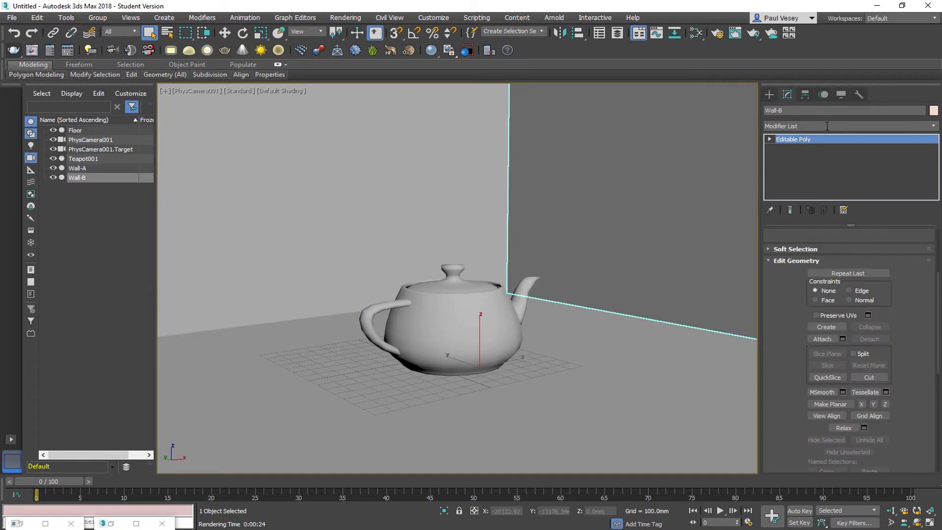
pyautogui.click(934, 129)
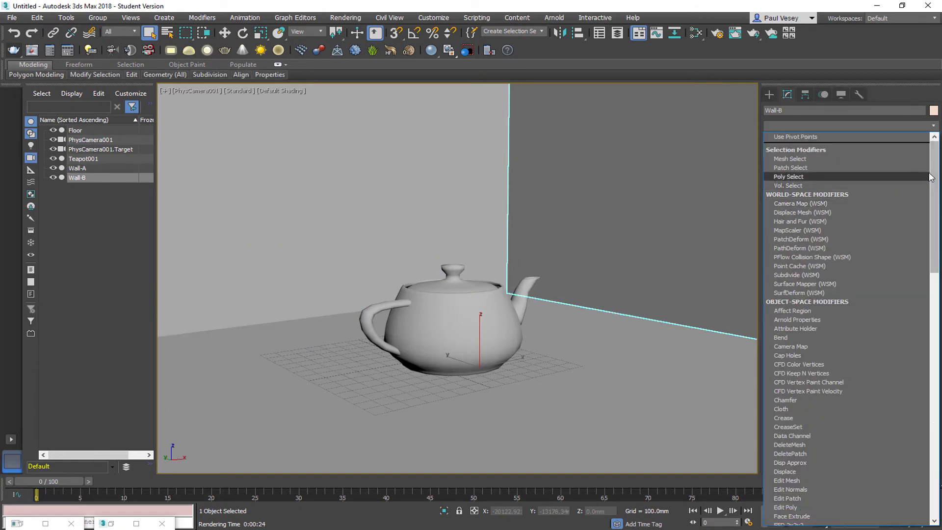
pyautogui.moveTo(937, 178); pyautogui.dragTo(936, 404)
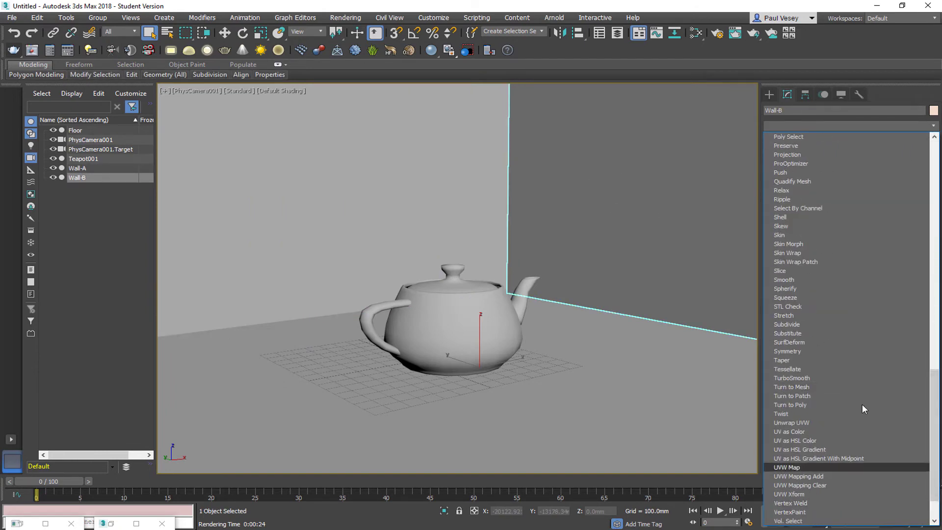
pyautogui.scroll(-3, 924, 392)
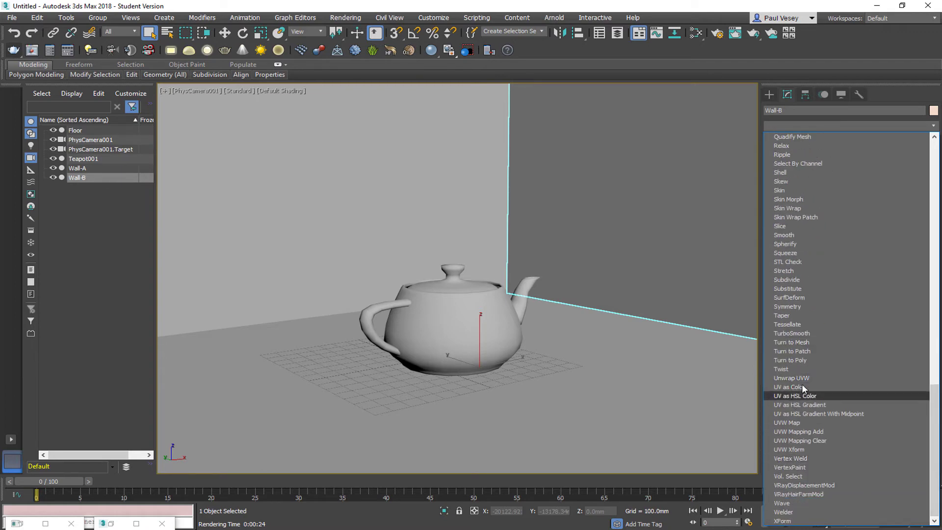
pyautogui.click(794, 422)
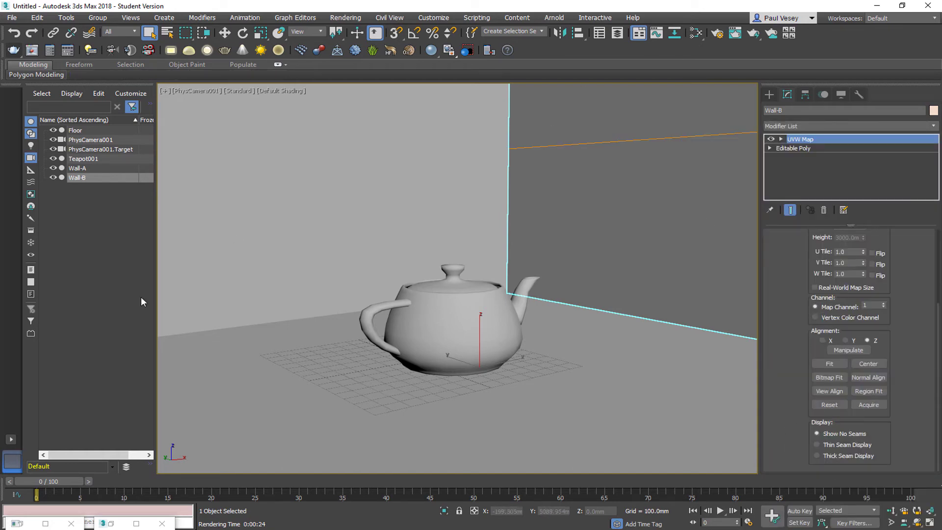
# Step: Set Wall-B's UVW mapping to Box and re-render to check the gravel texture
pyautogui.click(116, 518)
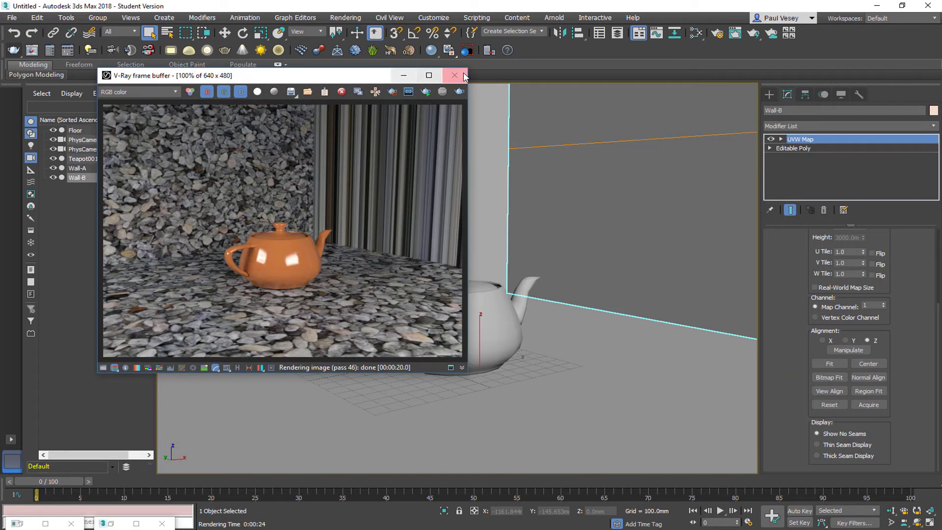
pyautogui.click(459, 92)
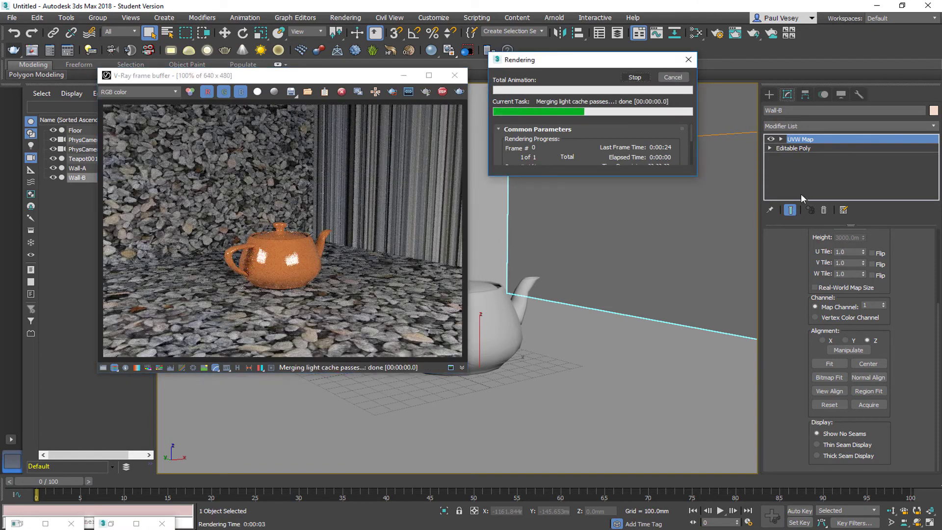
pyautogui.click(781, 139)
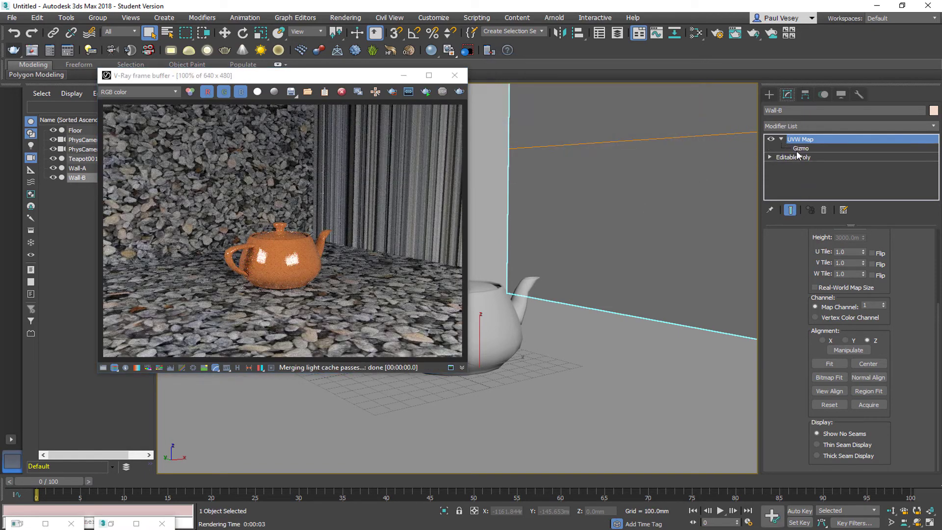
pyautogui.scroll(3, 819, 320)
pyautogui.click(828, 294)
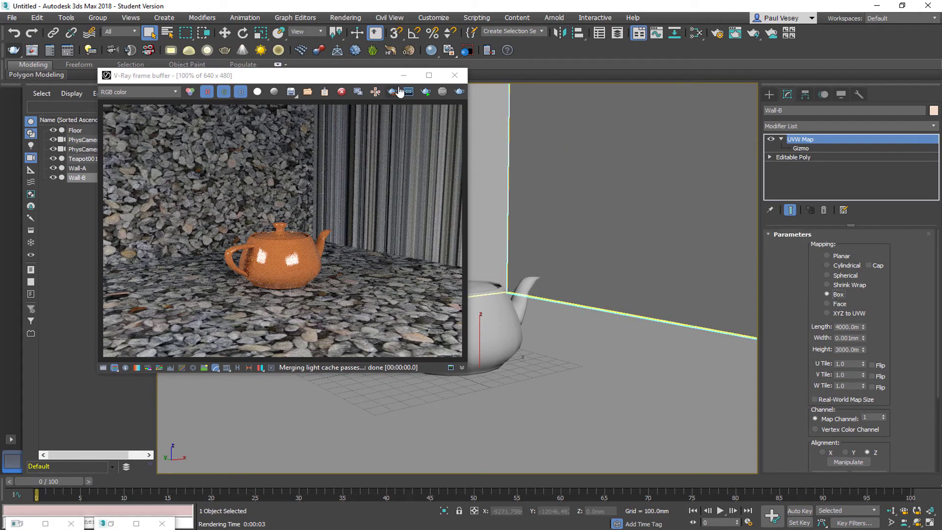
pyautogui.click(460, 92)
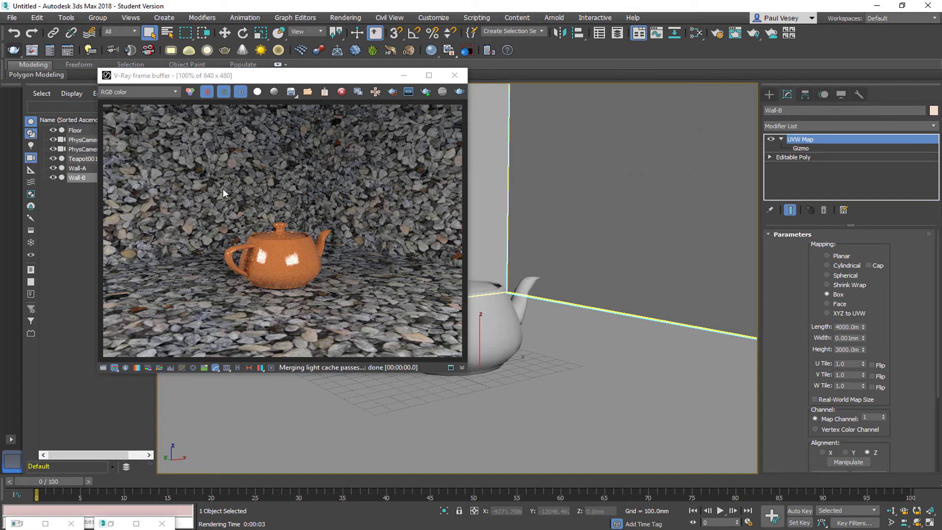
# Step: Add a new VRayVRmatMtl node, Material #27, below the existing material nodes
pyautogui.moveTo(355, 80); pyautogui.dragTo(326, 77)
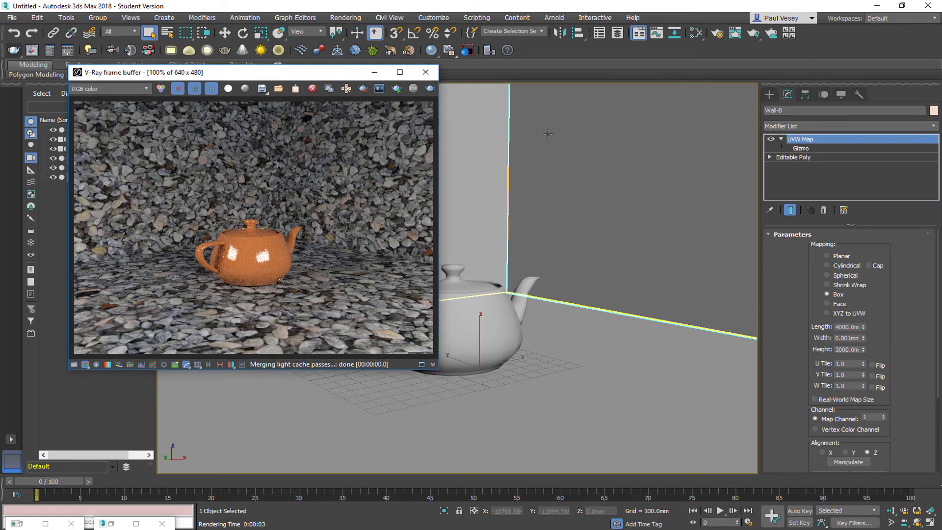
pyautogui.click(695, 34)
pyautogui.moveTo(530, 86); pyautogui.dragTo(568, 85)
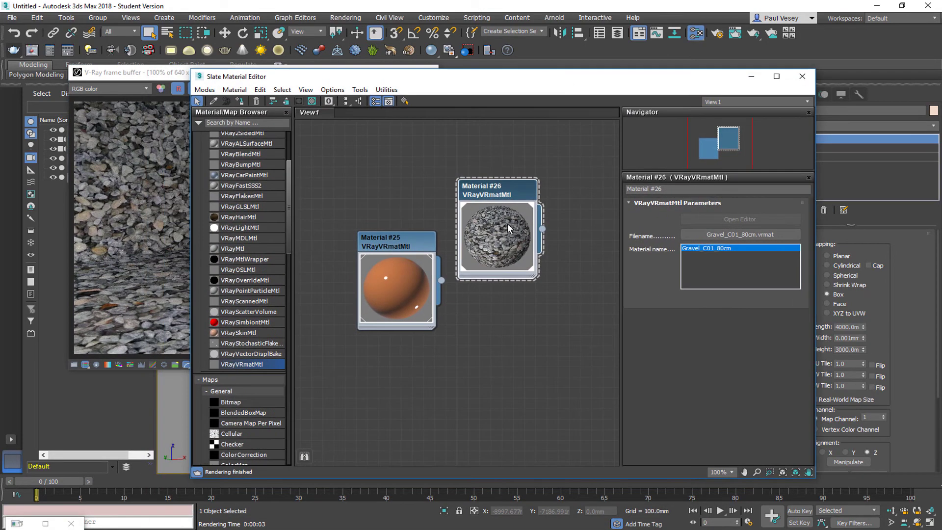
pyautogui.moveTo(490, 190); pyautogui.dragTo(389, 369)
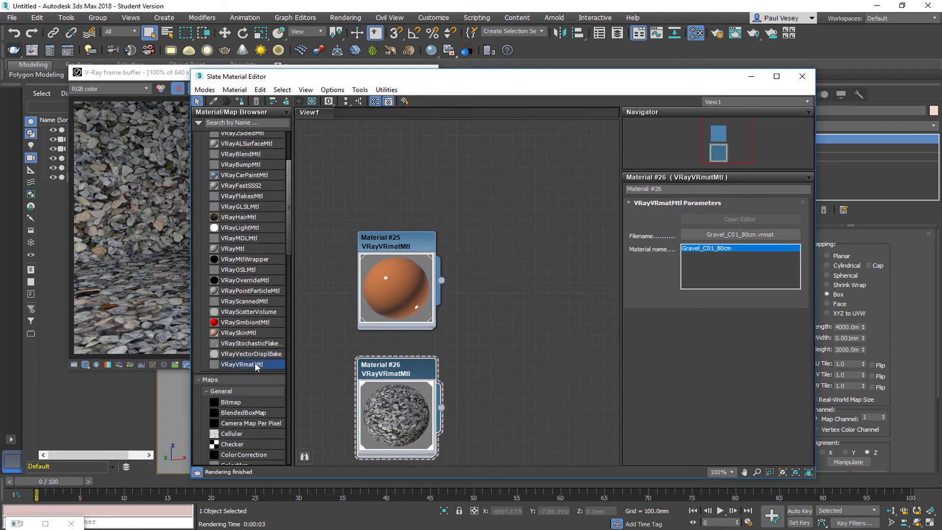
pyautogui.moveTo(469, 128); pyautogui.dragTo(431, 150)
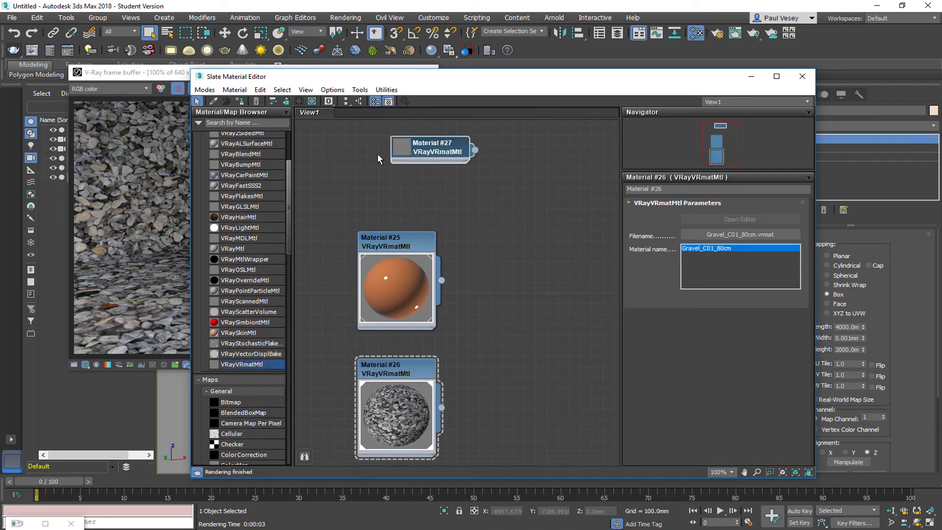
pyautogui.doubleClick(441, 153)
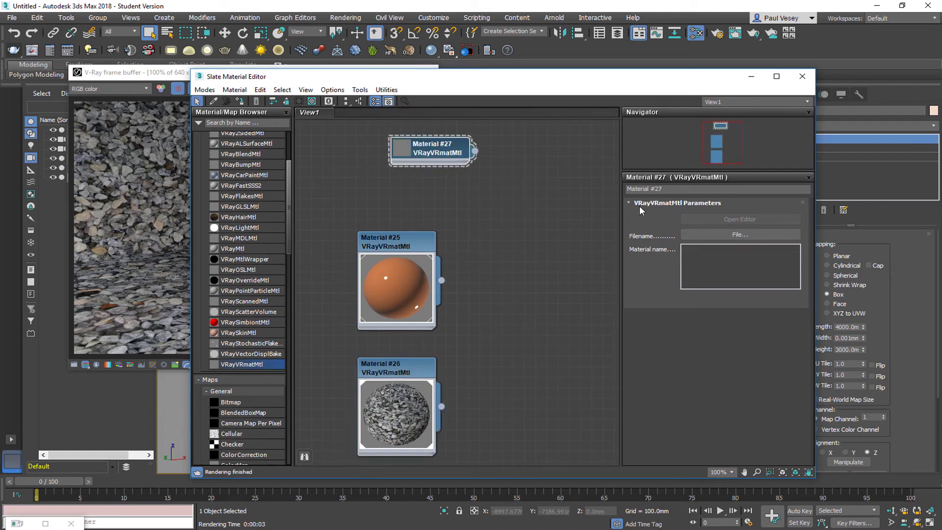
# Step: Browse the VRmatLibrary Bricks folder and choose Bricks_A04_1m.vrmat for Material #27
pyautogui.click(728, 233)
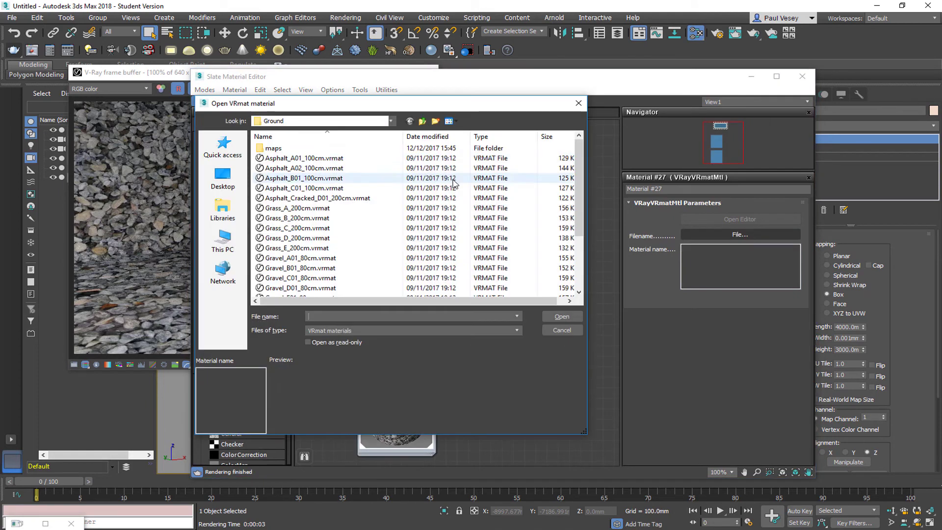
pyautogui.click(392, 122)
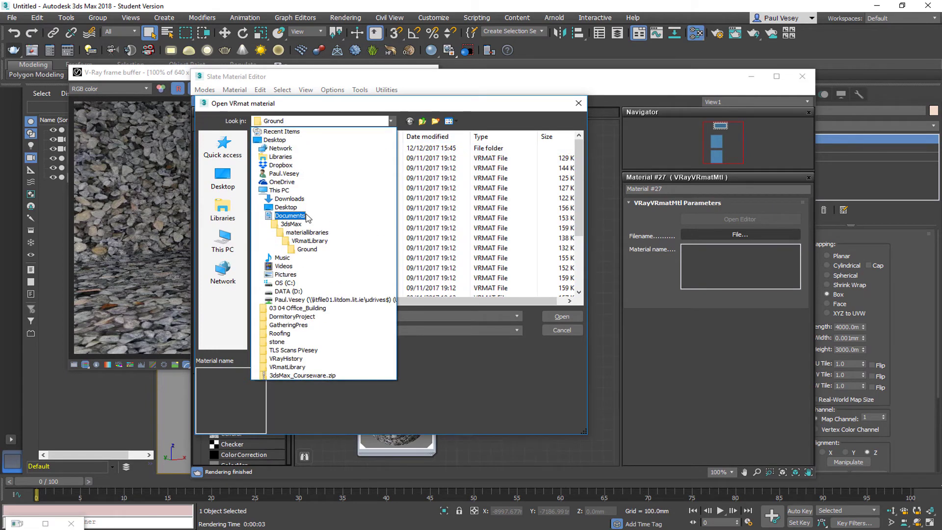
pyautogui.click(310, 241)
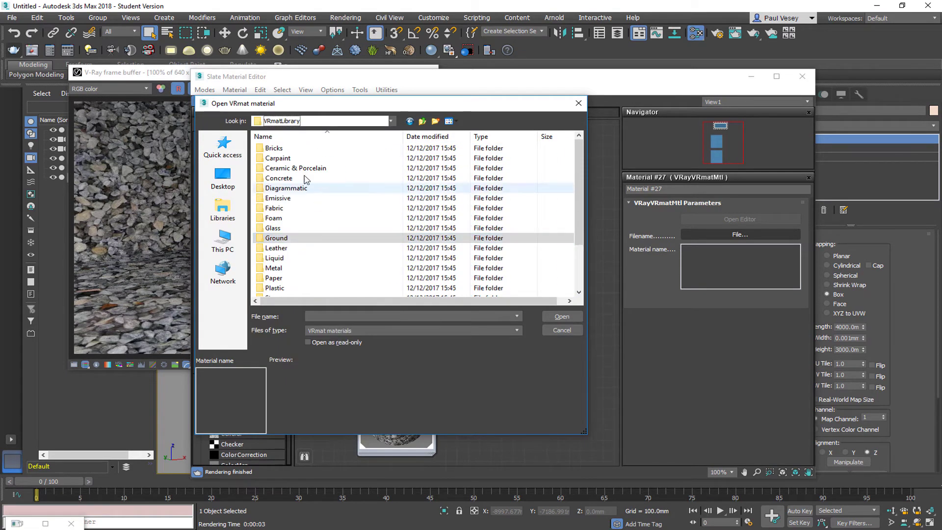
pyautogui.doubleClick(274, 149)
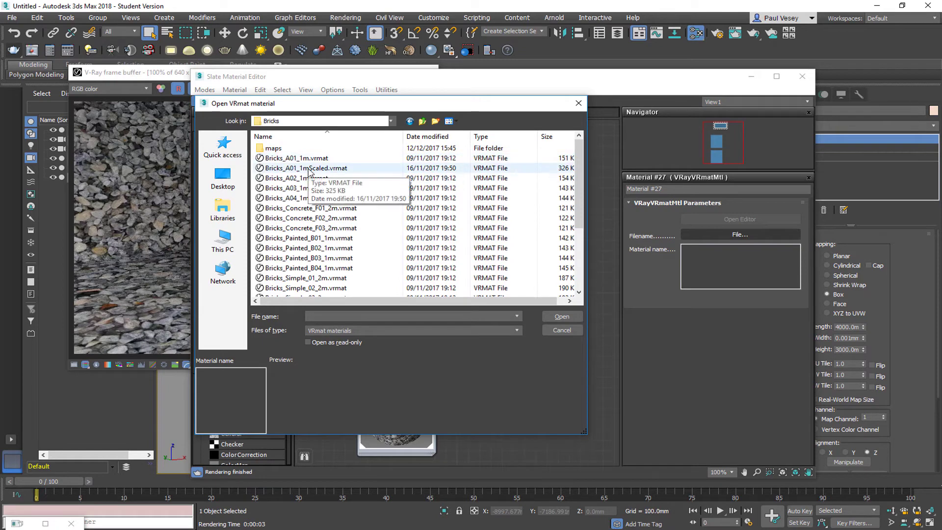
pyautogui.click(294, 180)
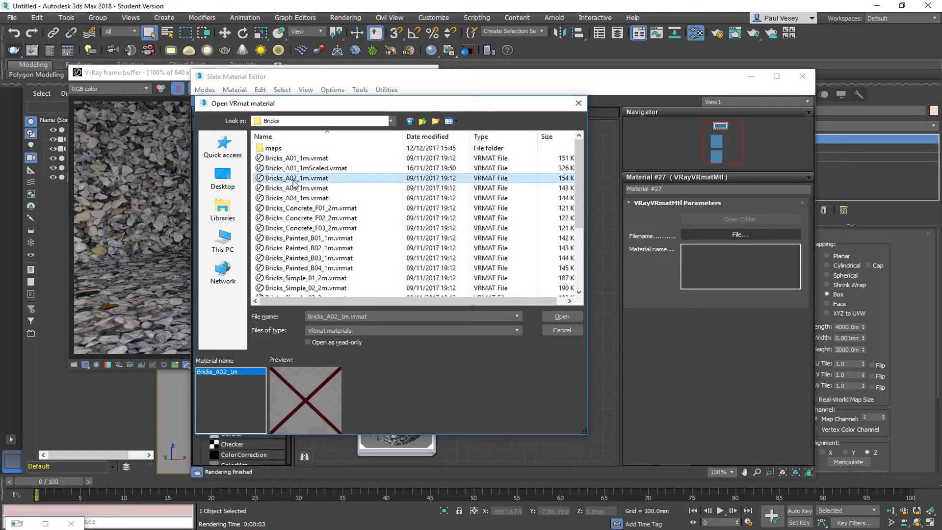
pyautogui.click(294, 198)
# Step: Load Bricks_A04_1m into Material #27 and preview its brick swatch
pyautogui.click(560, 318)
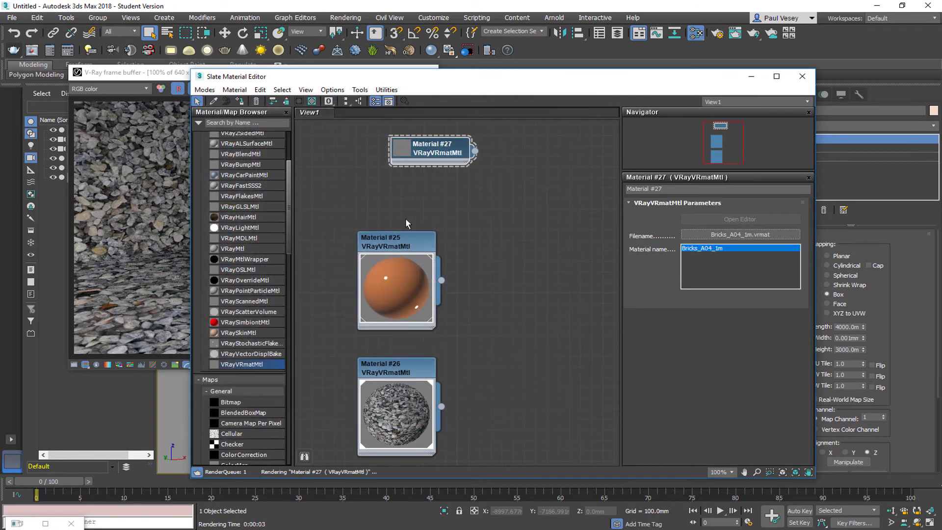
pyautogui.doubleClick(402, 149)
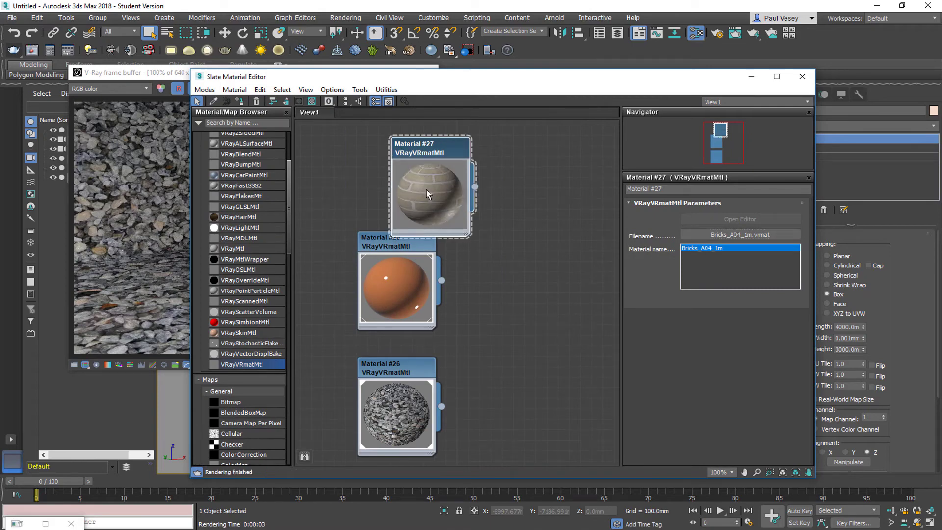
pyautogui.moveTo(444, 82); pyautogui.dragTo(554, 158)
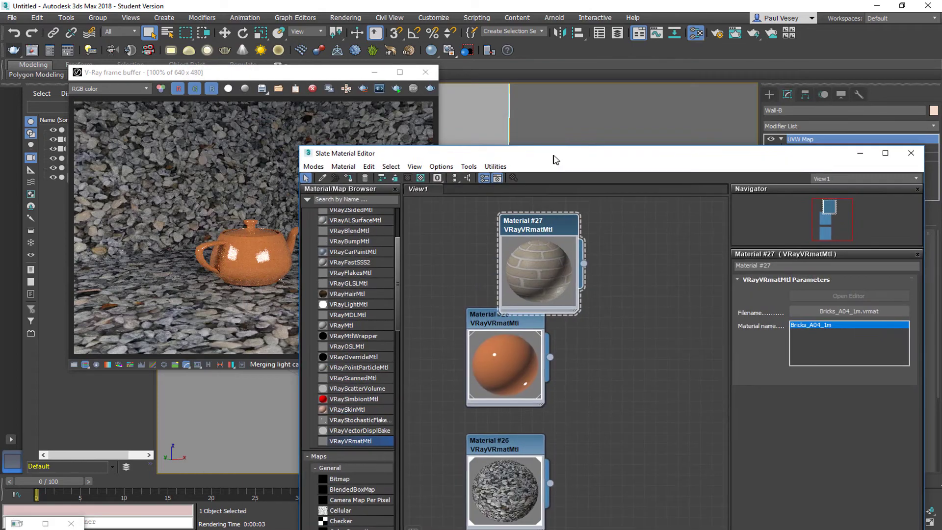
pyautogui.moveTo(327, 74); pyautogui.dragTo(254, 99)
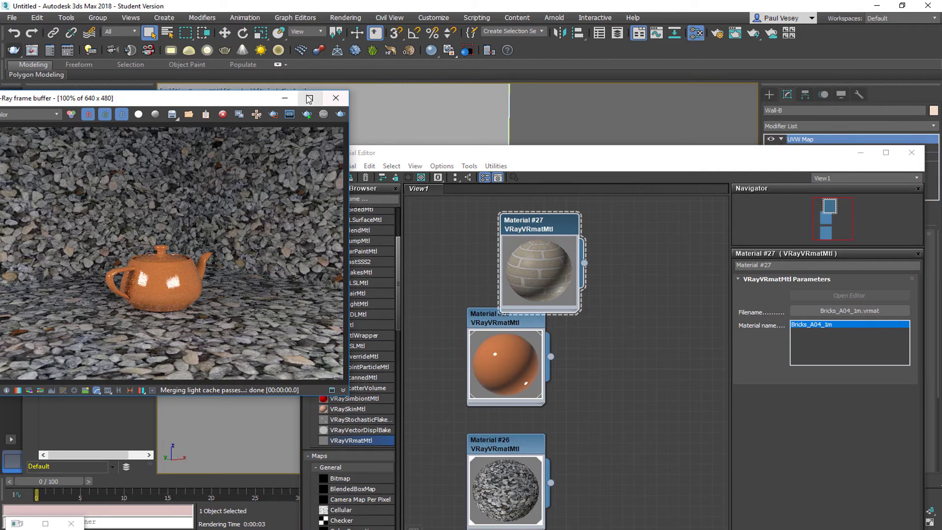
pyautogui.click(284, 98)
pyautogui.moveTo(414, 156); pyautogui.dragTo(433, 202)
# Step: Assign brick Material #27 to Wall-A and re-render the scene
pyautogui.click(400, 152)
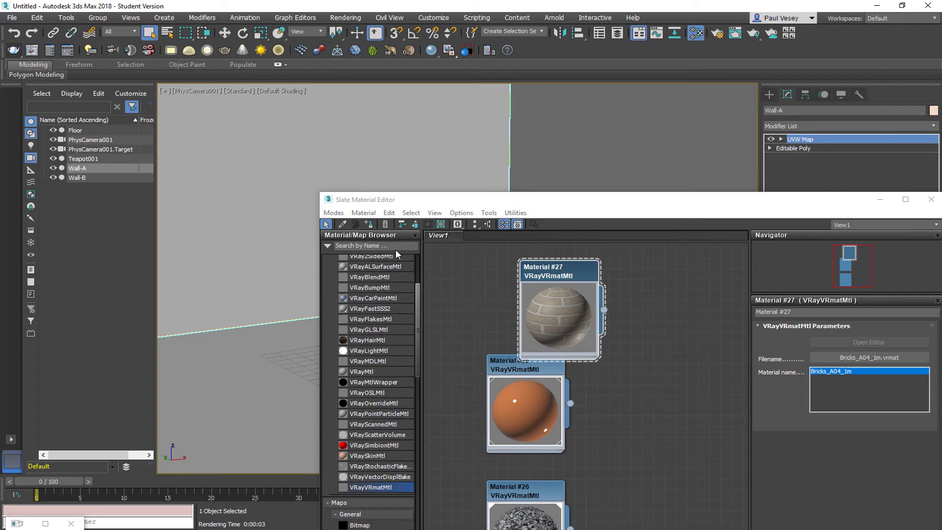
pyautogui.click(368, 224)
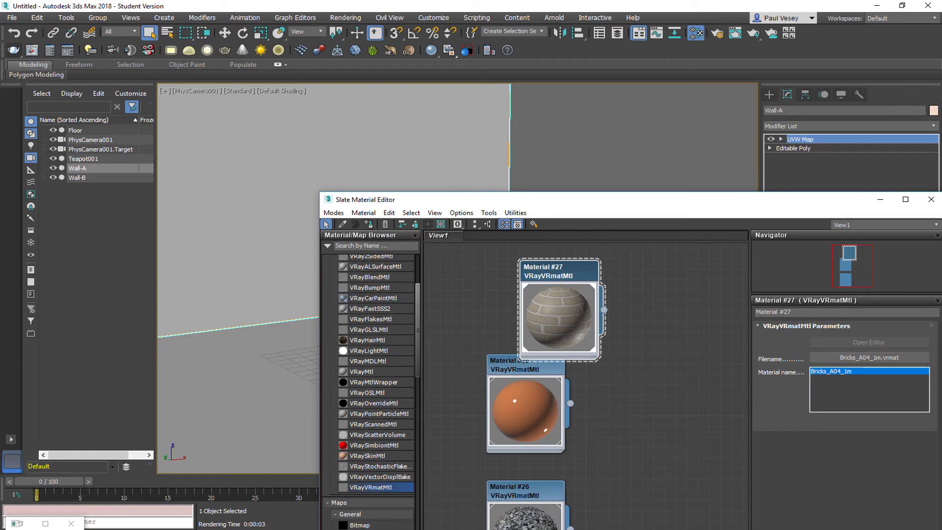
pyautogui.click(220, 484)
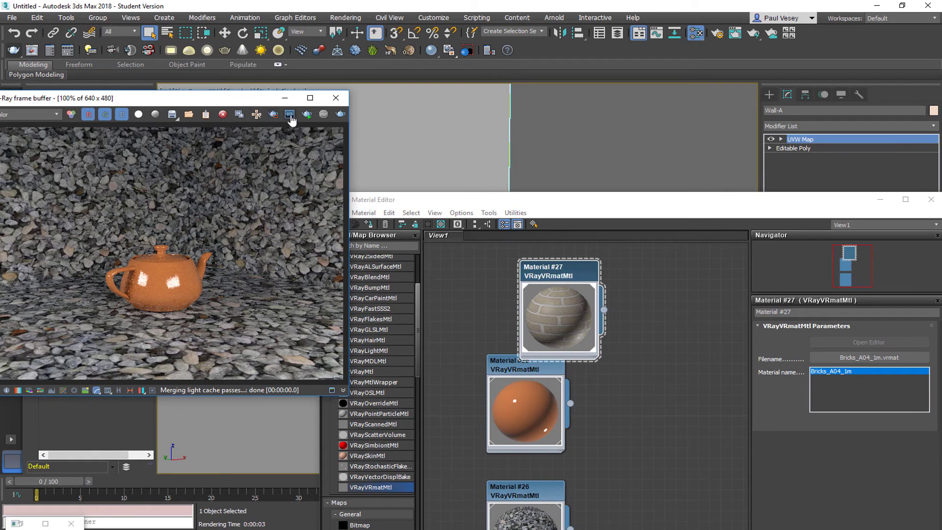
pyautogui.click(340, 113)
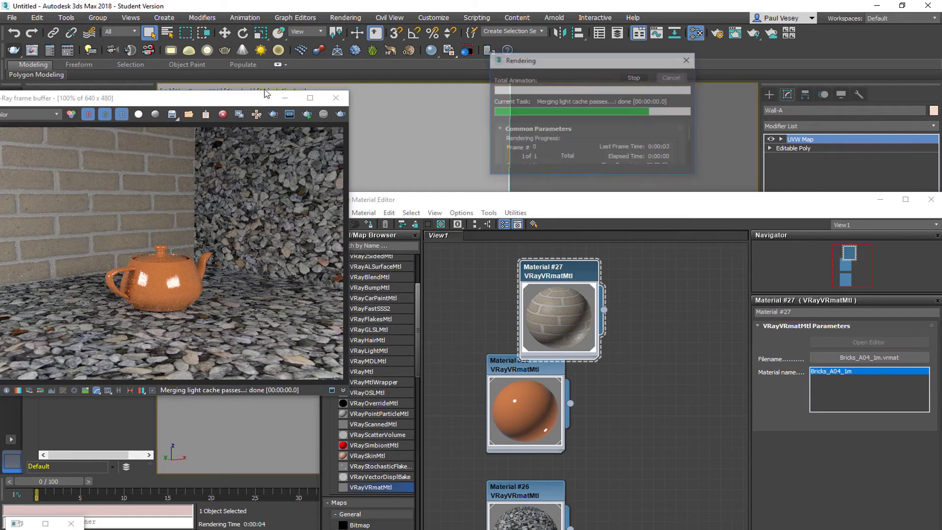
# Step: Add another VRayVRmatMtl node, Material #28, beside the brick material
pyautogui.click(284, 97)
pyautogui.moveTo(560, 204); pyautogui.dragTo(532, 152)
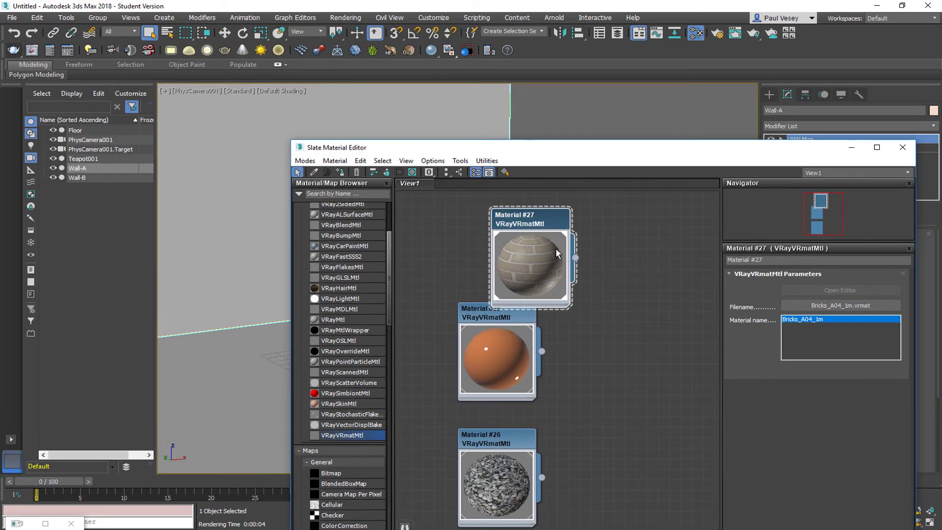
pyautogui.moveTo(592, 241); pyautogui.dragTo(670, 345)
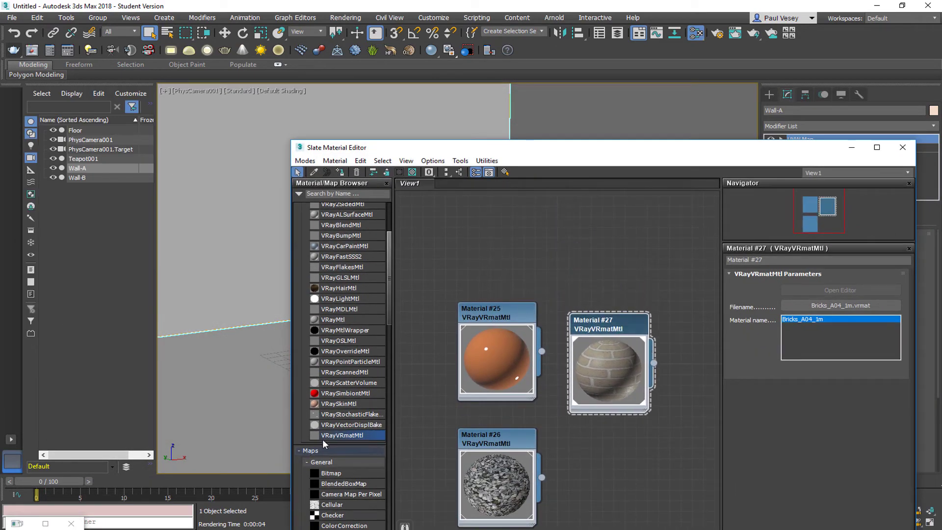
pyautogui.moveTo(325, 435); pyautogui.dragTo(505, 232)
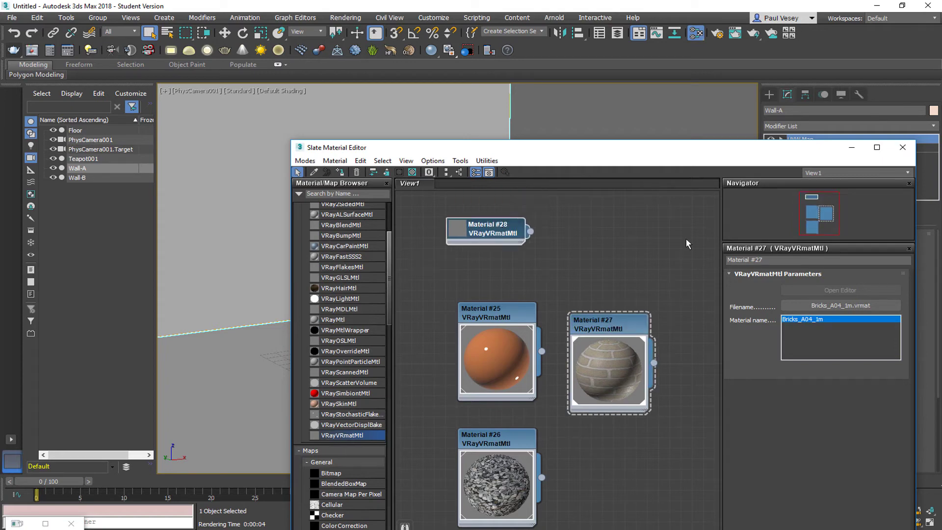
pyautogui.click(479, 232)
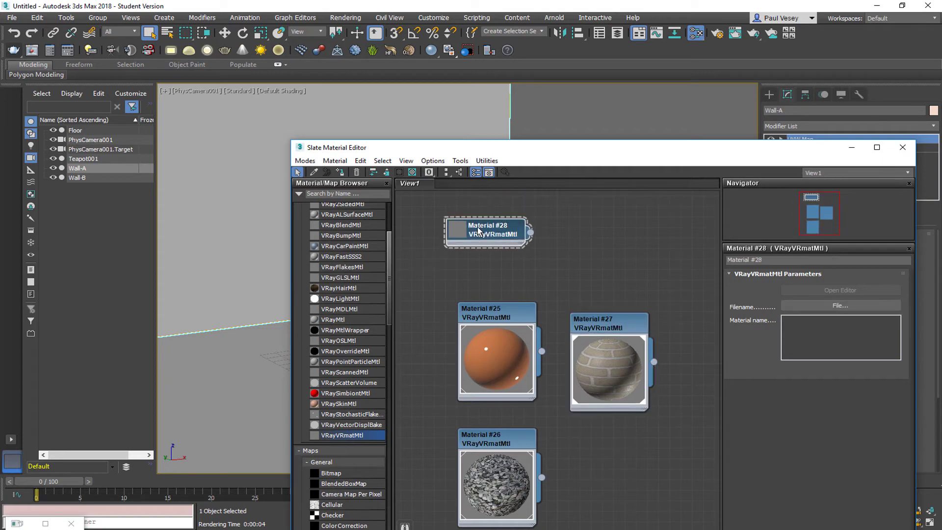
# Step: Load Wood & Laminate > Flooring_Parquet_Herringbone_A01_120cm.vrmat into Material #28
pyautogui.click(834, 307)
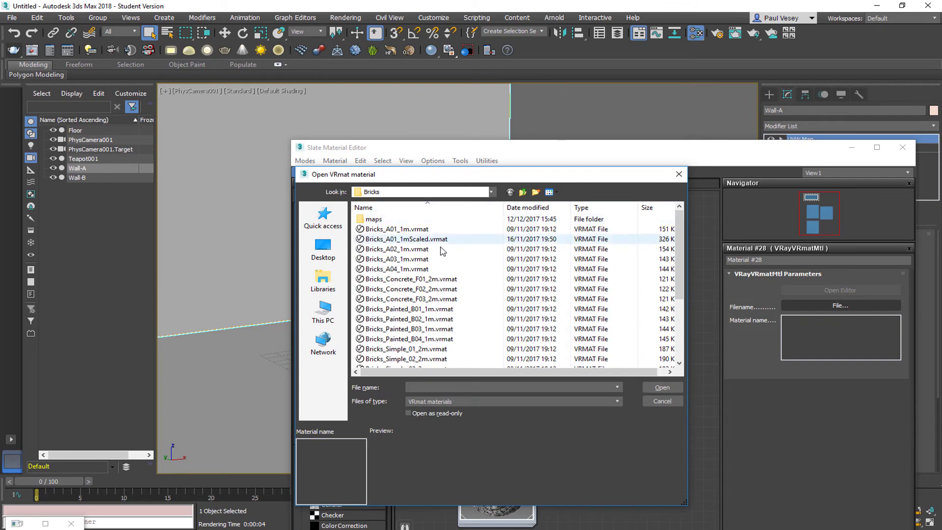
pyautogui.click(491, 192)
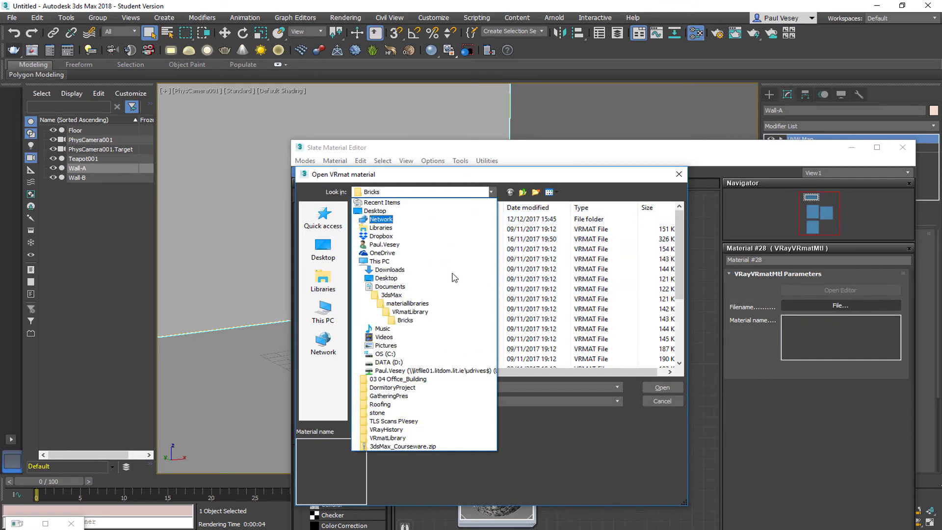
pyautogui.click(418, 316)
pyautogui.scroll(-2, 431, 300)
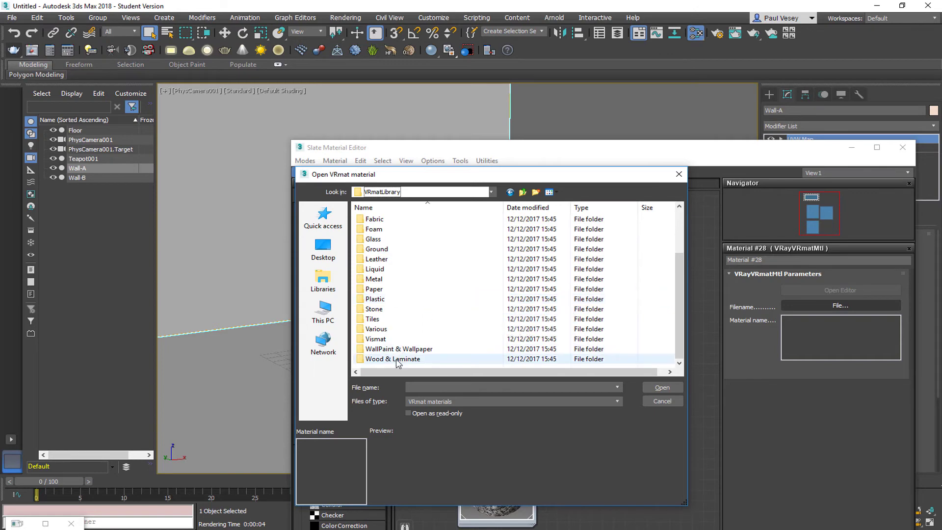
pyautogui.doubleClick(397, 361)
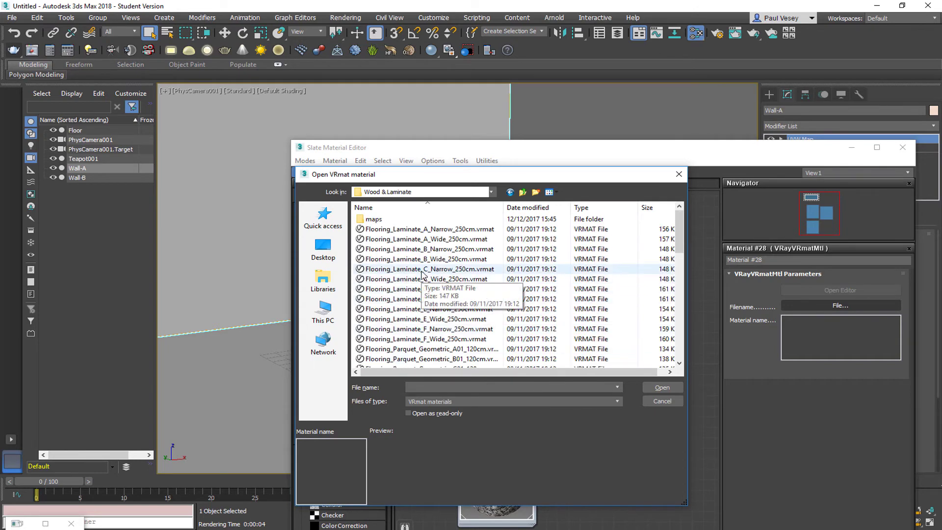
pyautogui.click(422, 270)
pyautogui.scroll(-2, 440, 328)
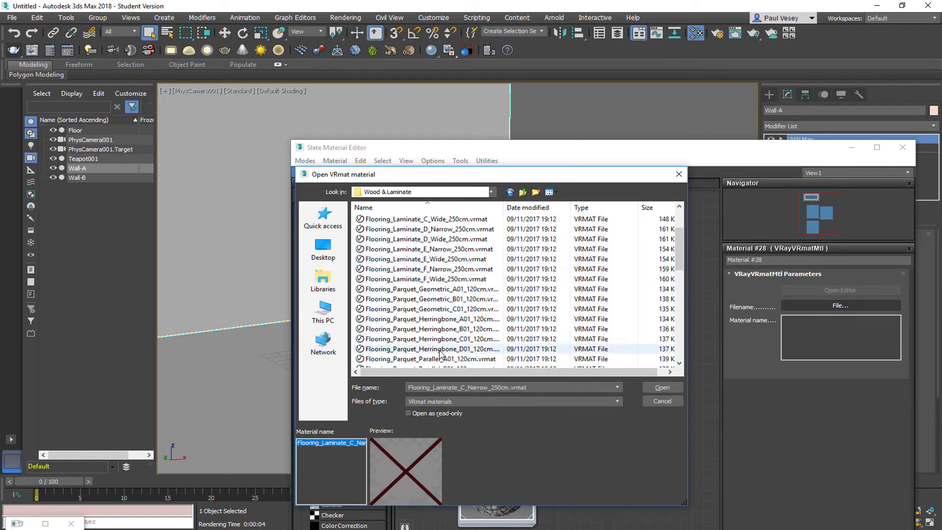
pyautogui.doubleClick(440, 319)
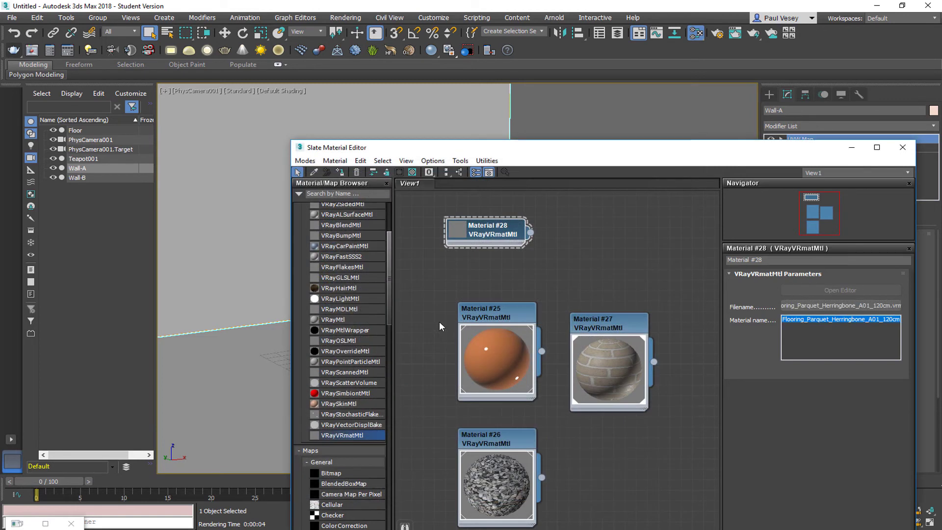
pyautogui.doubleClick(476, 239)
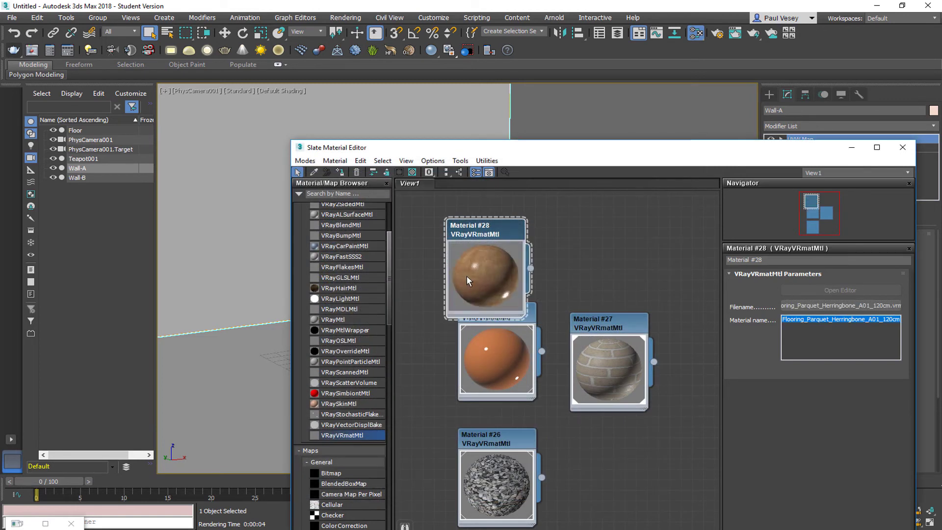
# Step: Assign herringbone Material #28 to Wall-B and render with Shift+Q
pyautogui.moveTo(499, 231); pyautogui.dragTo(516, 208)
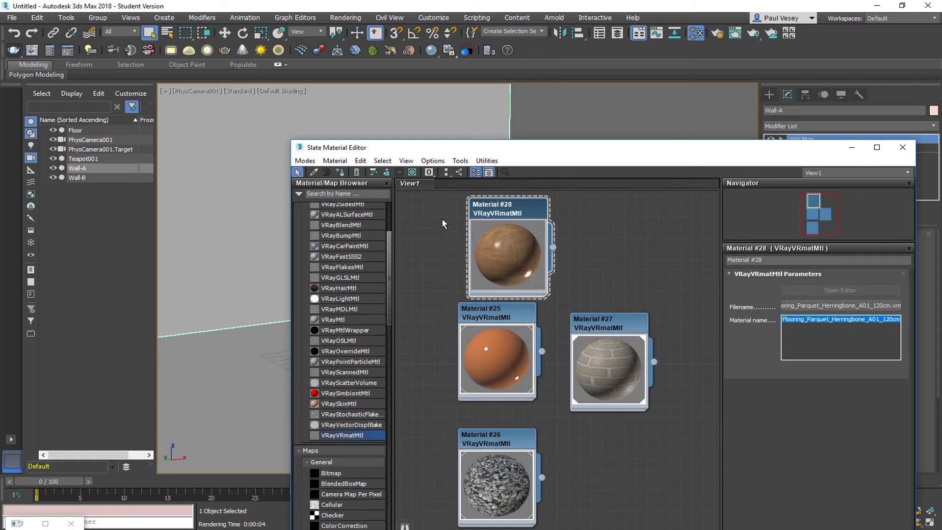
pyautogui.click(78, 178)
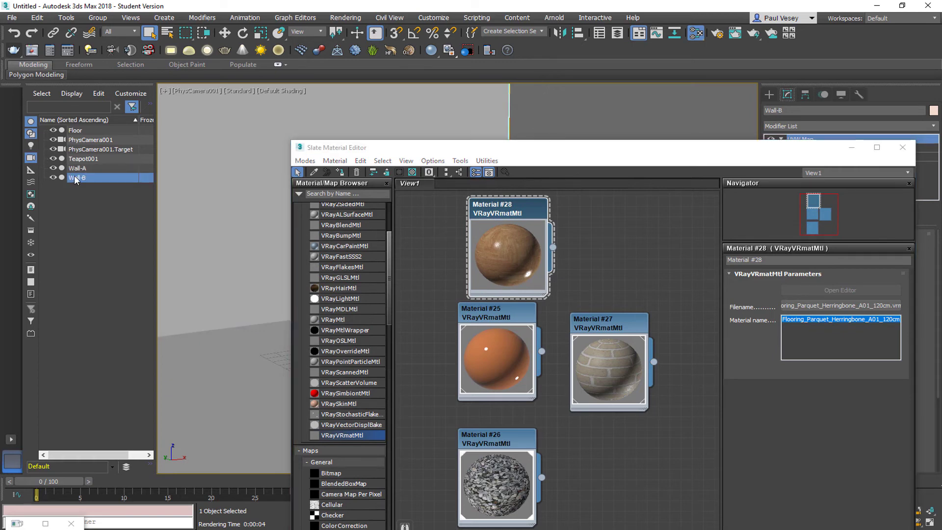
pyautogui.moveTo(505, 224); pyautogui.dragTo(344, 115)
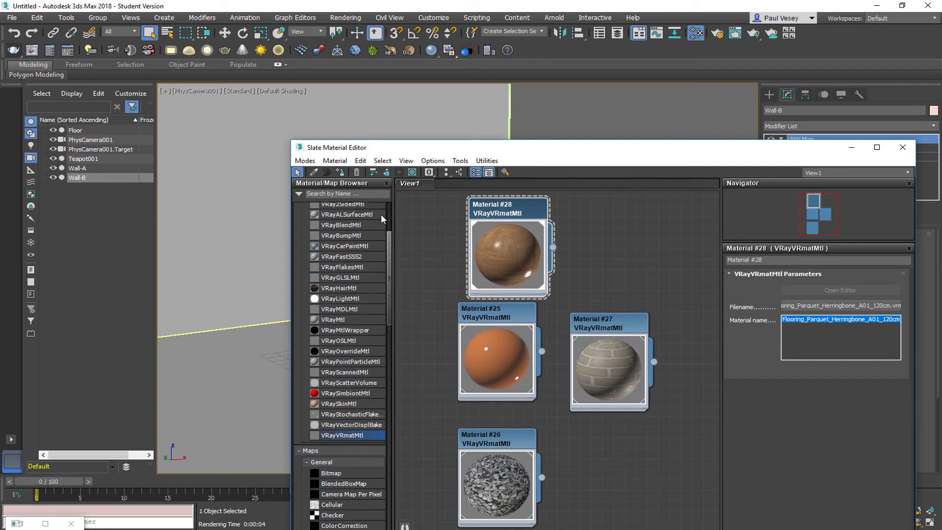
pyautogui.hotkey('shift', 'q')
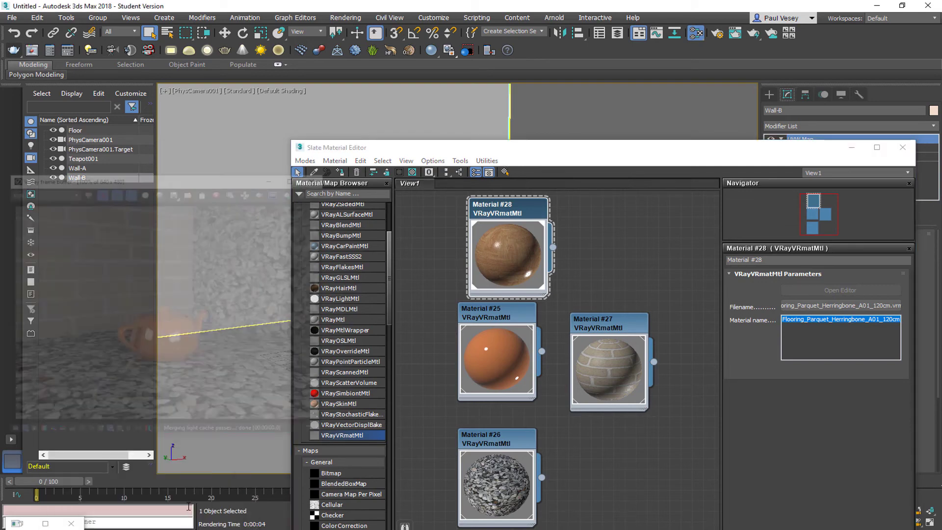
# Step: Re-render with herringbone parquet on the right wall and arrange Materials #25–#28 in a 2x2 grid
pyautogui.click(340, 114)
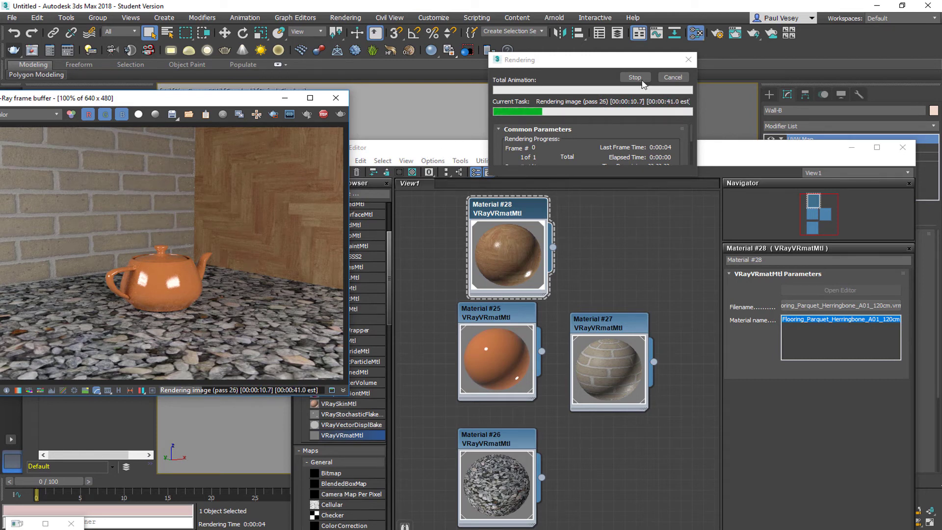
pyautogui.moveTo(608, 147); pyautogui.dragTo(598, 141)
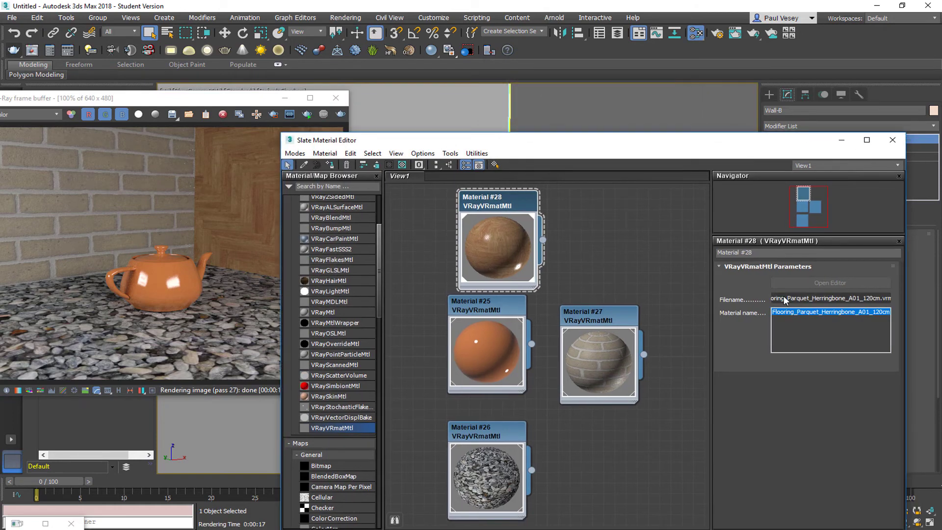
pyautogui.moveTo(513, 198); pyautogui.dragTo(595, 200)
pyautogui.moveTo(507, 275); pyautogui.dragTo(509, 194)
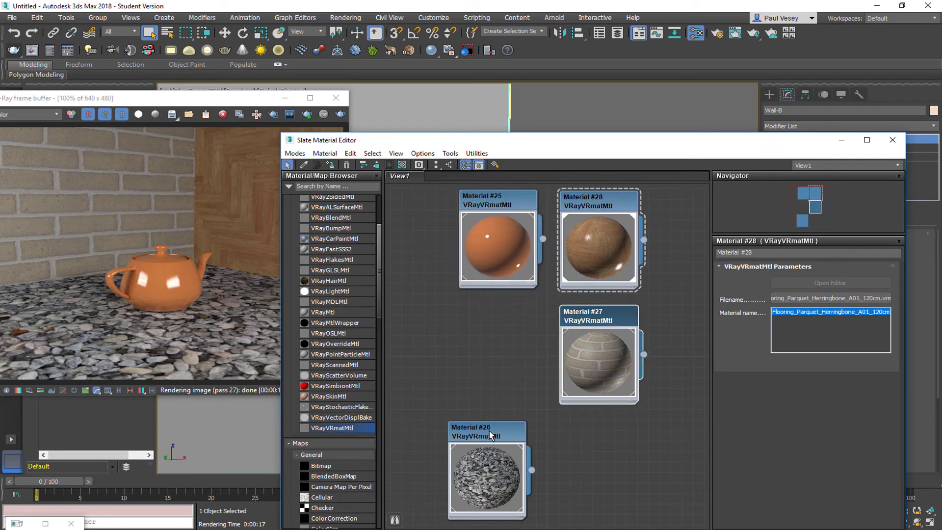
pyautogui.moveTo(490, 434); pyautogui.dragTo(502, 318)
pyautogui.moveTo(464, 136); pyautogui.dragTo(495, 166)
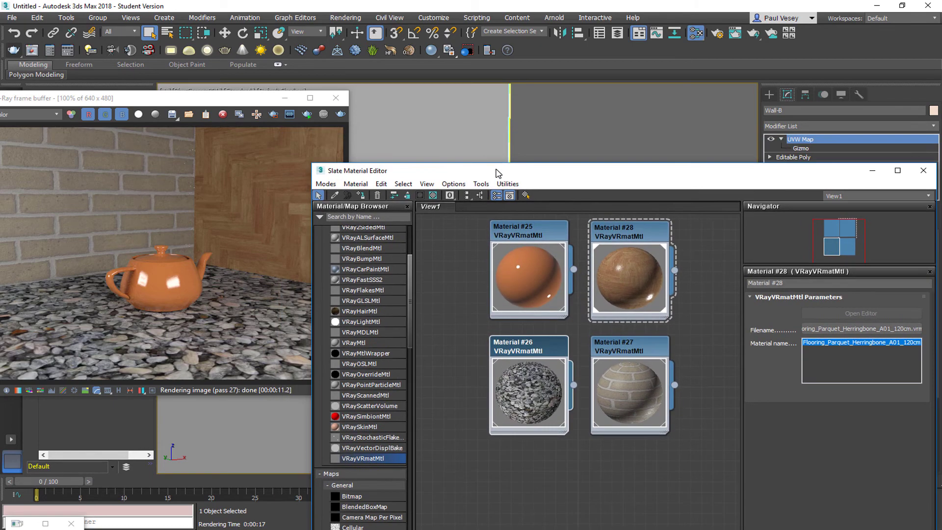
pyautogui.click(236, 101)
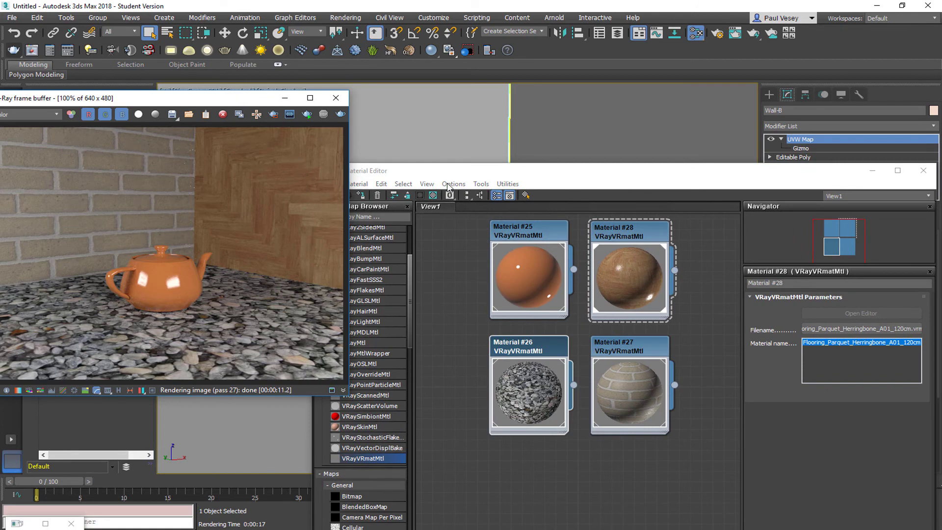
# Step: Minimize the V-Ray frame buffer and the Slate Material Editor to reveal the scene
pyautogui.click(295, 105)
pyautogui.moveTo(873, 176); pyautogui.dragTo(715, 178)
pyautogui.click(714, 175)
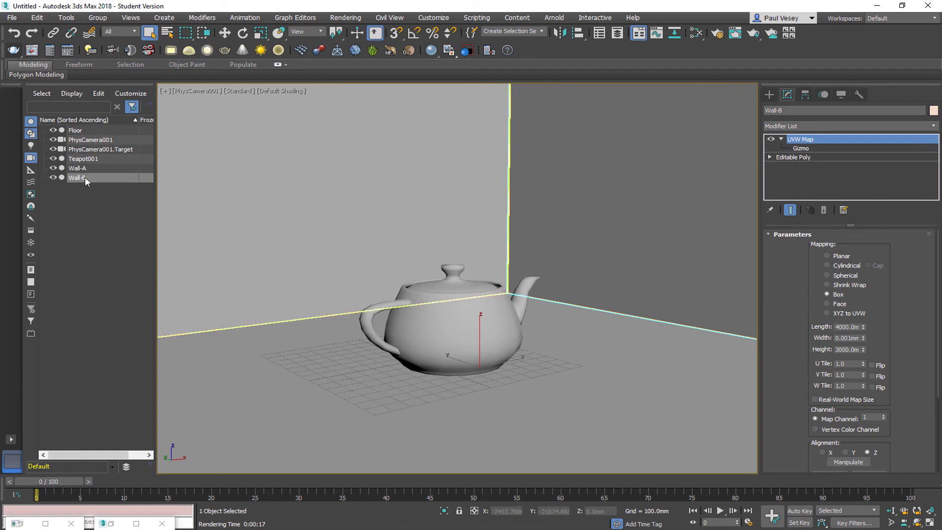
# Step: Add a UVW Xform modifier to Wall-B and bring the V-Ray frame buffer back to centre
pyautogui.doubleClick(75, 178)
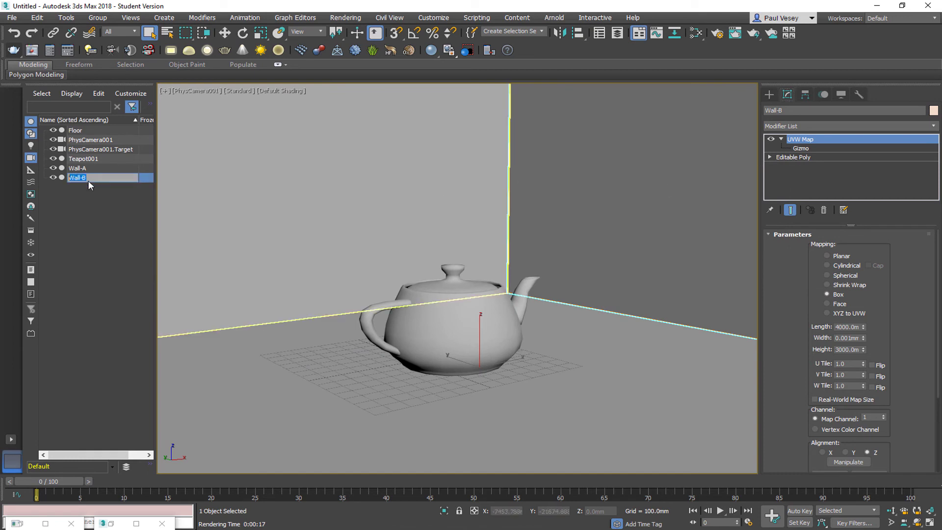
pyautogui.click(933, 126)
pyautogui.scroll(-15, 919, 514)
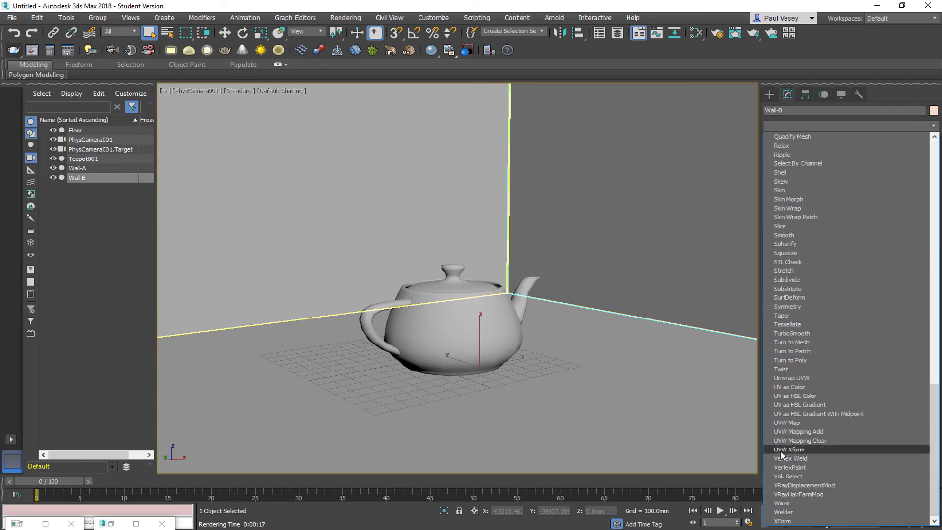
pyautogui.click(792, 449)
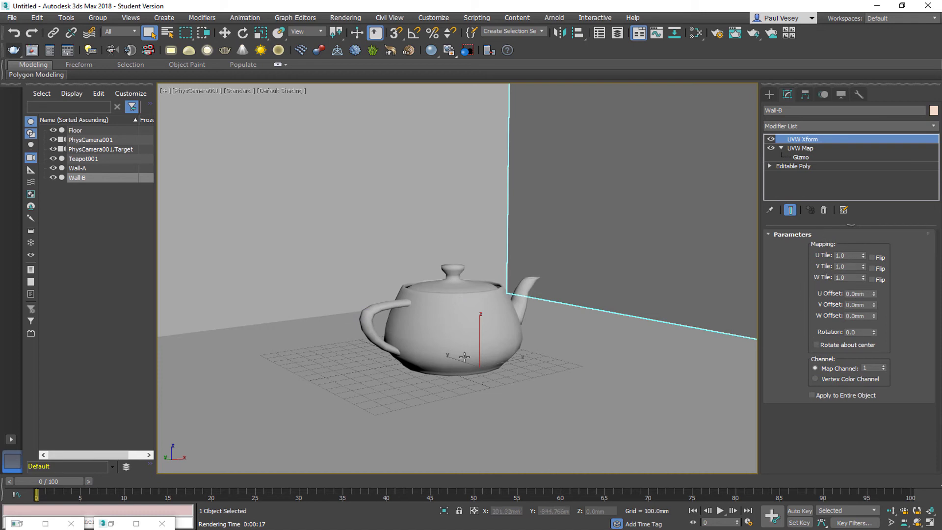
pyautogui.click(136, 523)
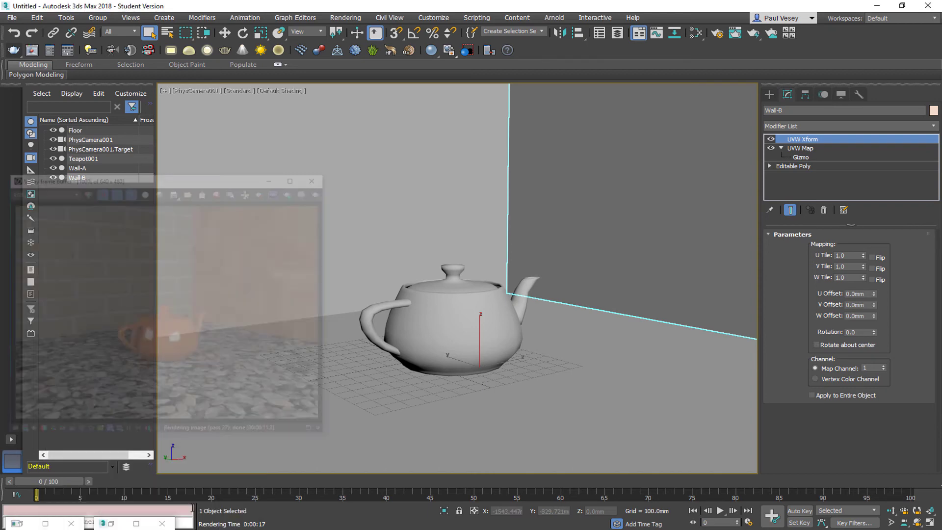
pyautogui.moveTo(240, 102); pyautogui.dragTo(425, 137)
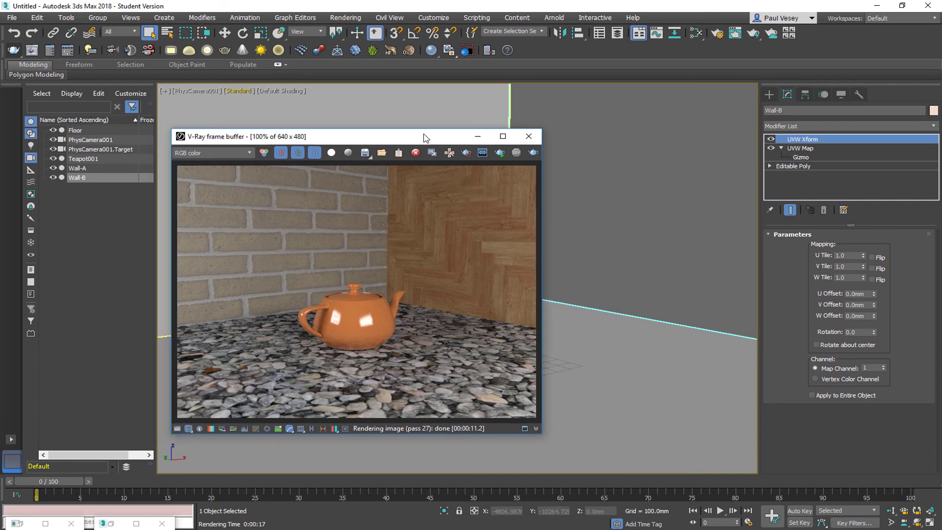
# Step: Add a UVW Xform modifier to Wall-A
pyautogui.click(92, 169)
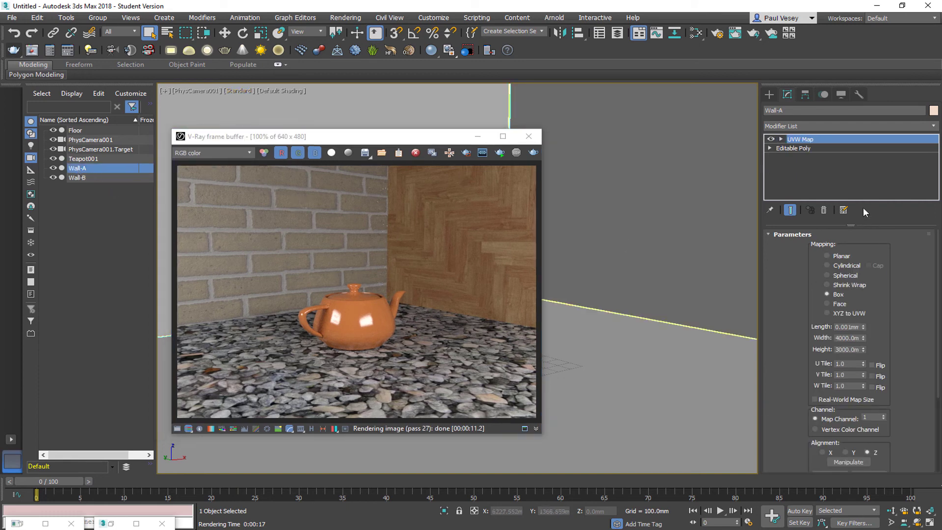
pyautogui.click(933, 126)
pyautogui.scroll(-15, 845, 442)
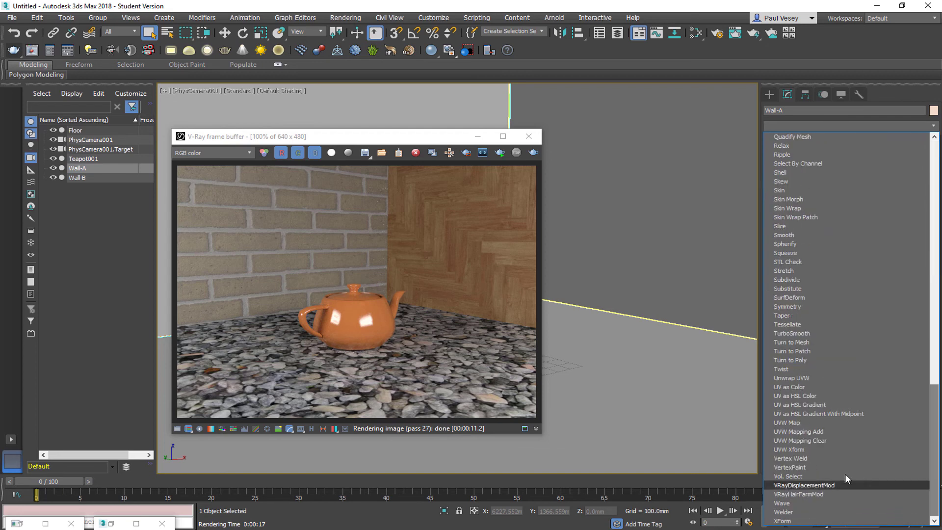
pyautogui.click(799, 449)
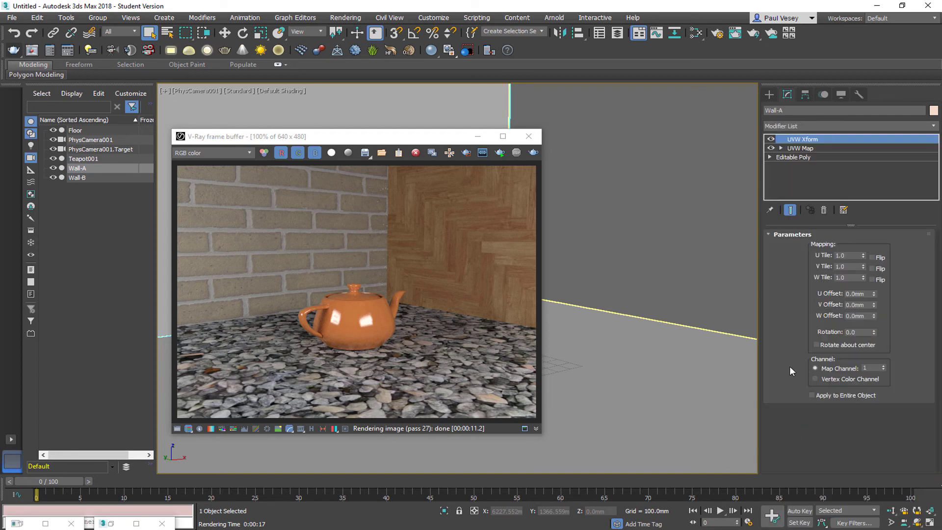
# Step: Set Wall-A's U, V and W Tile to 5.0 and re-render to check the smaller bricks
pyautogui.moveTo(853, 256); pyautogui.dragTo(816, 264)
pyautogui.press('Tab')
pyautogui.moveTo(851, 253); pyautogui.dragTo(817, 254)
pyautogui.write('55')
pyautogui.press('Tab')
pyautogui.write('5')
pyautogui.click(853, 269)
pyautogui.click(534, 152)
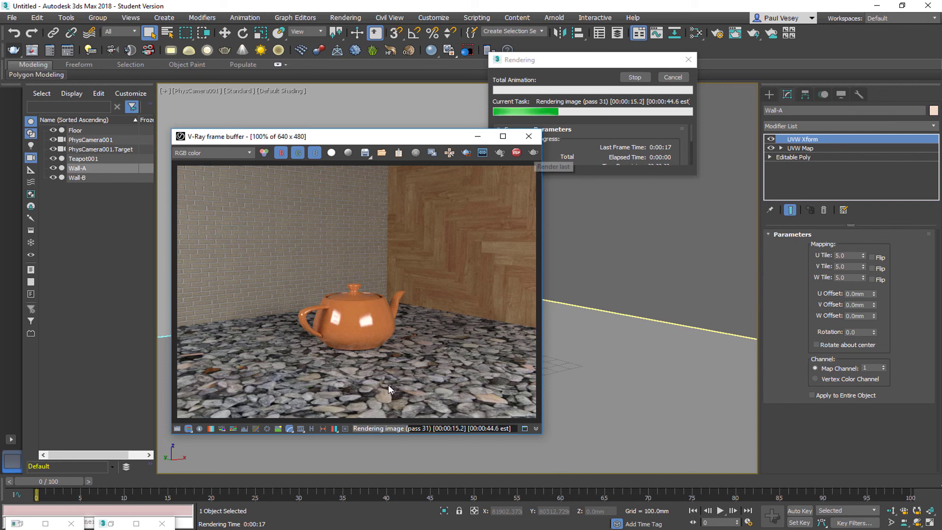
pyautogui.click(517, 154)
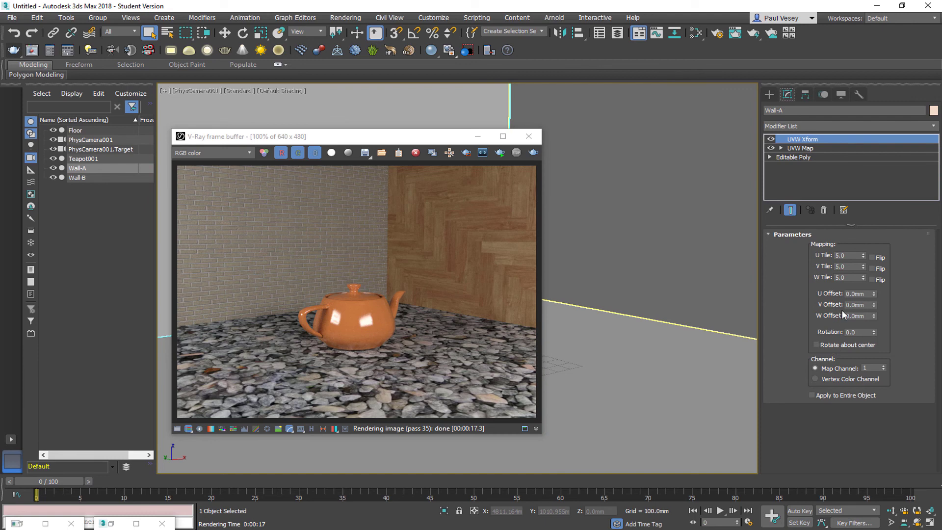
# Step: Rotate Wall-A's texture 45 degrees in UVW Xform and test-render the rotated bricks
pyautogui.click(866, 331)
pyautogui.write('45')
pyautogui.press('Return')
pyautogui.click(534, 154)
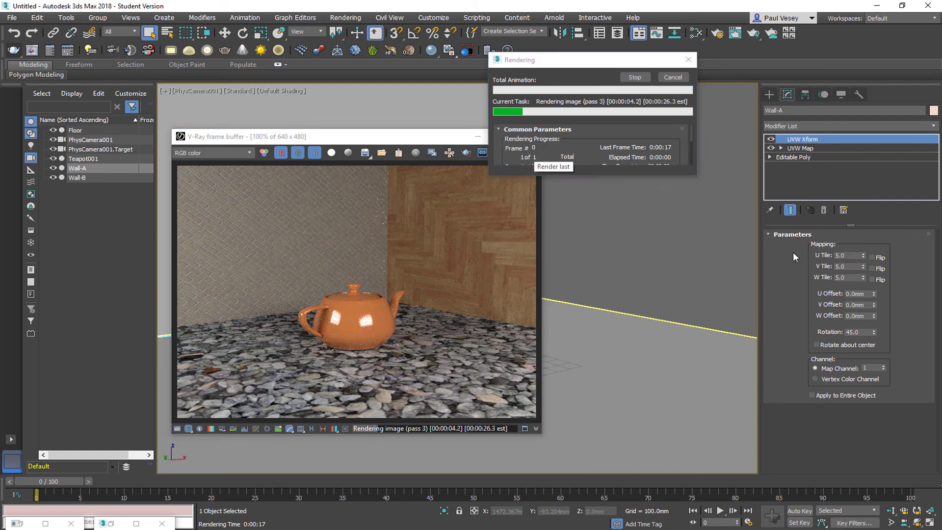
pyautogui.click(629, 78)
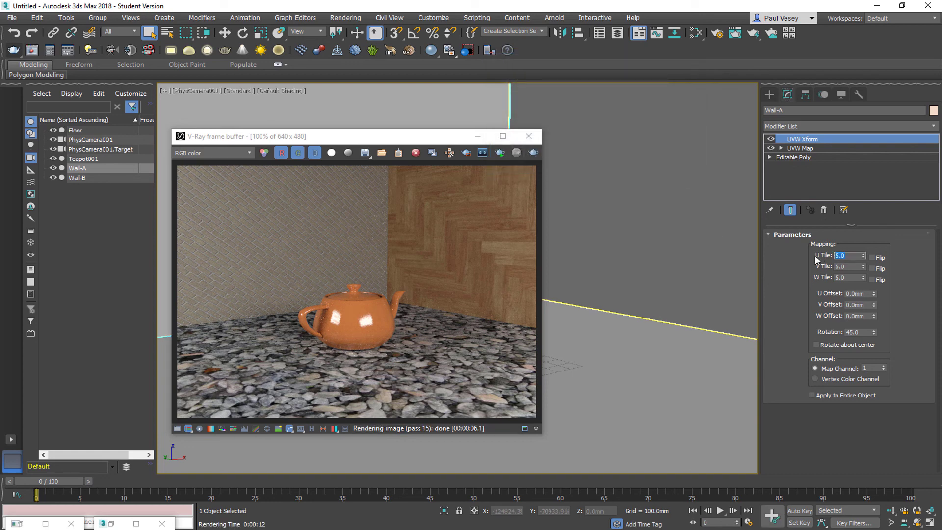
# Step: Change U, V and W Tile to 2.0 and render again for larger bricks
pyautogui.press('Tab')
pyautogui.write('2')
pyautogui.press('Tab')
pyautogui.write('2')
pyautogui.press('Return')
pyautogui.click(533, 152)
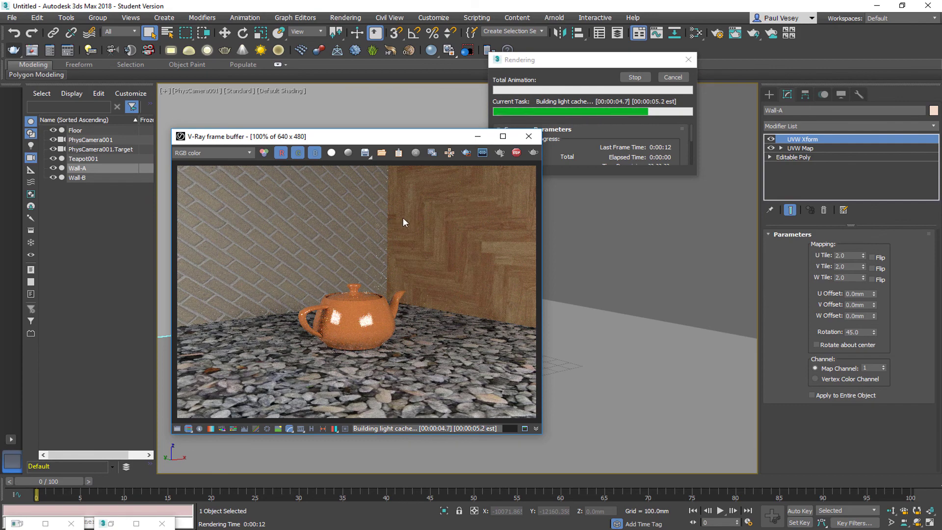
pyautogui.click(807, 150)
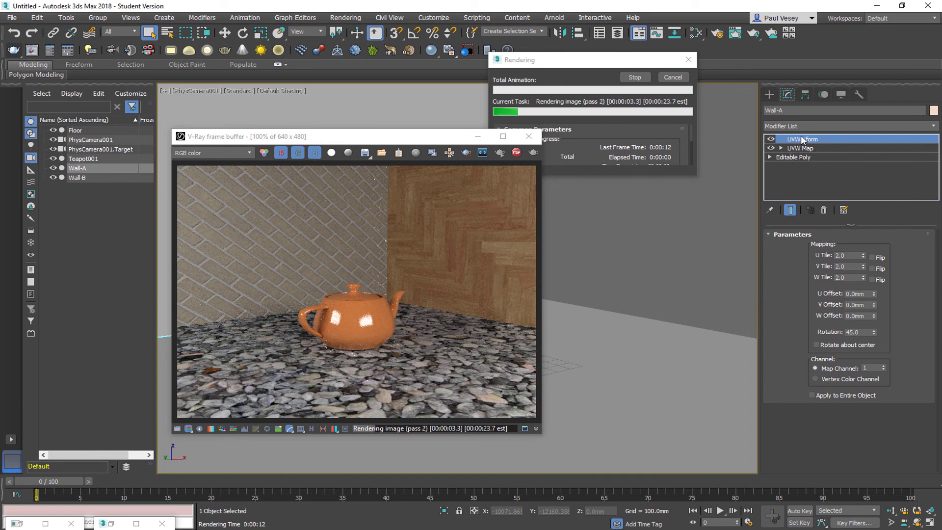